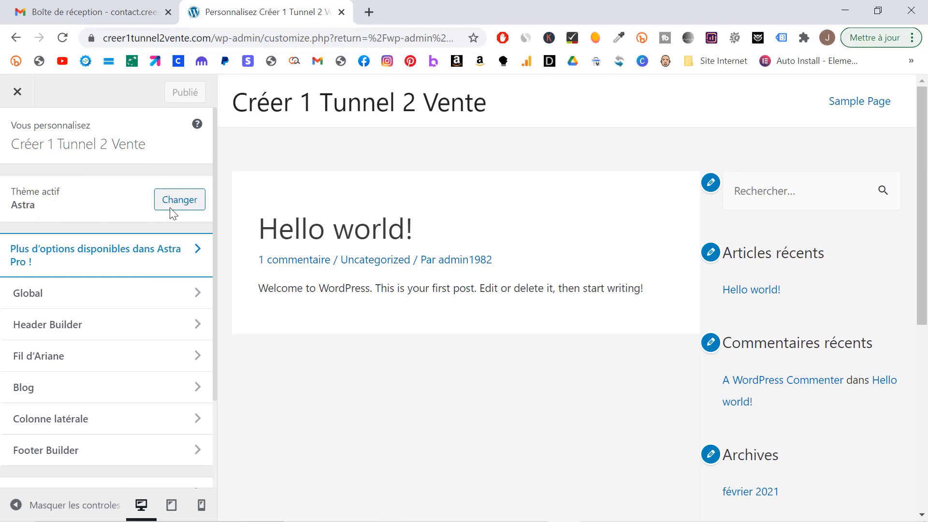
Step: Examine the Astra Pro pricing plans from the theme's upgrade link, and return to the site customizer
click(187, 257)
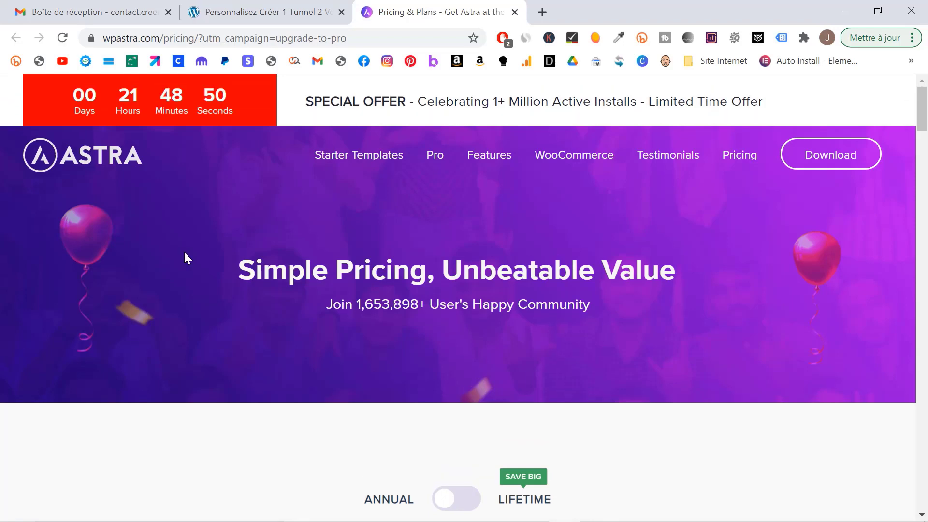
scroll(185, 253, down, 5)
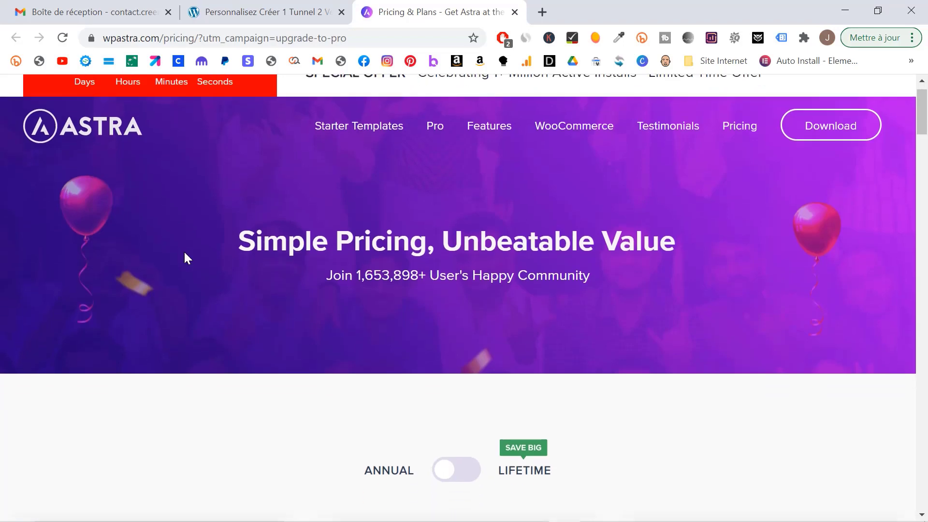
scroll(184, 253, down, 2)
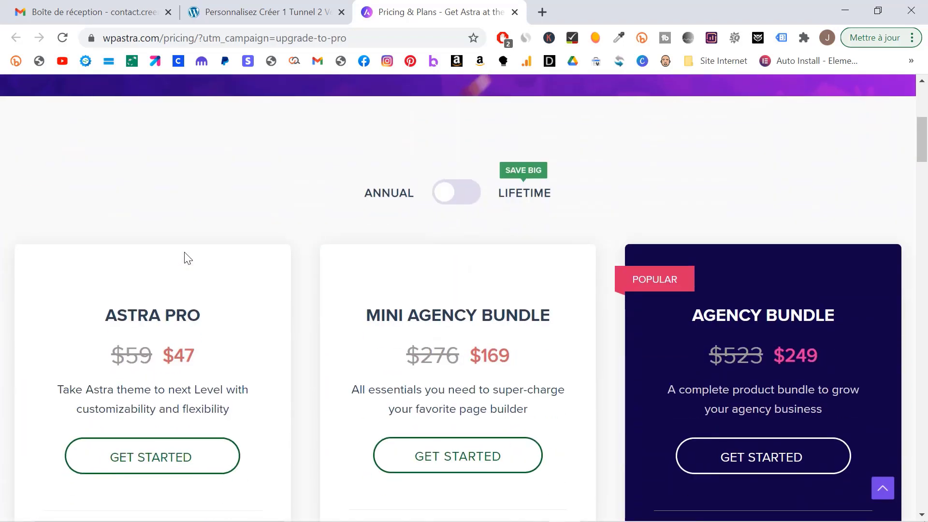
scroll(188, 259, up, 7)
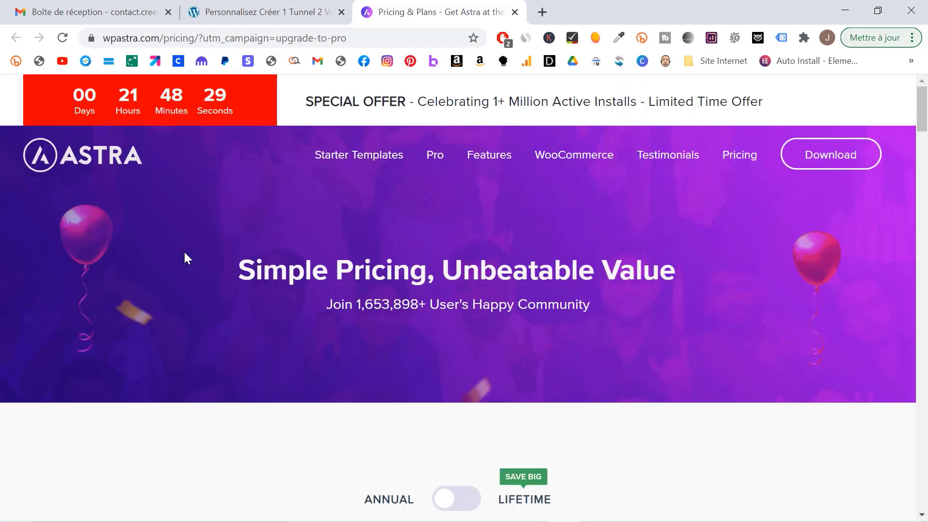
key(ctrl+w)
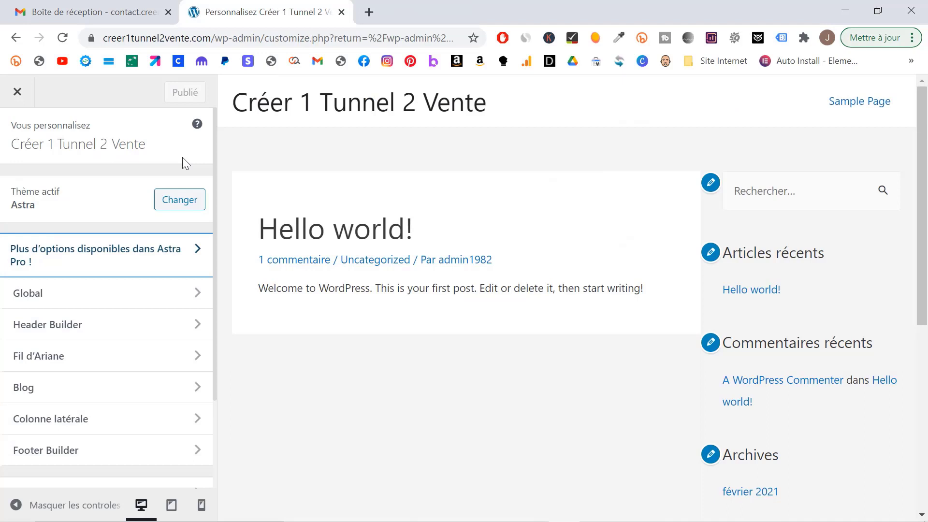
Step: In the global base typography settings, set the body and content font family to Verdana
click(126, 291)
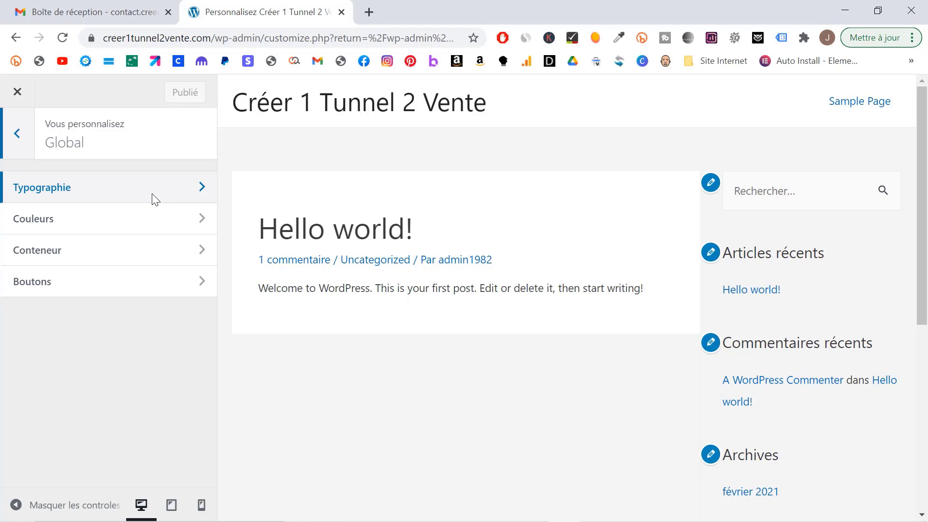
click(203, 187)
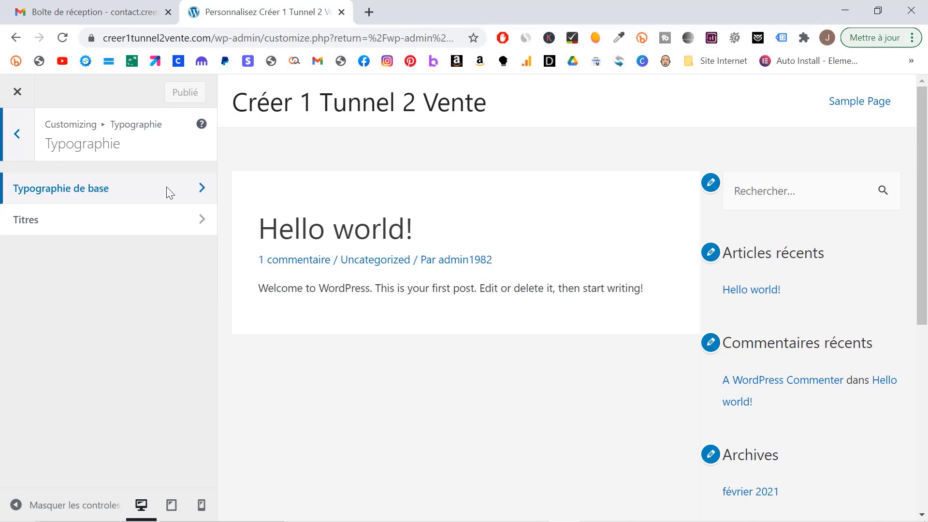
click(202, 189)
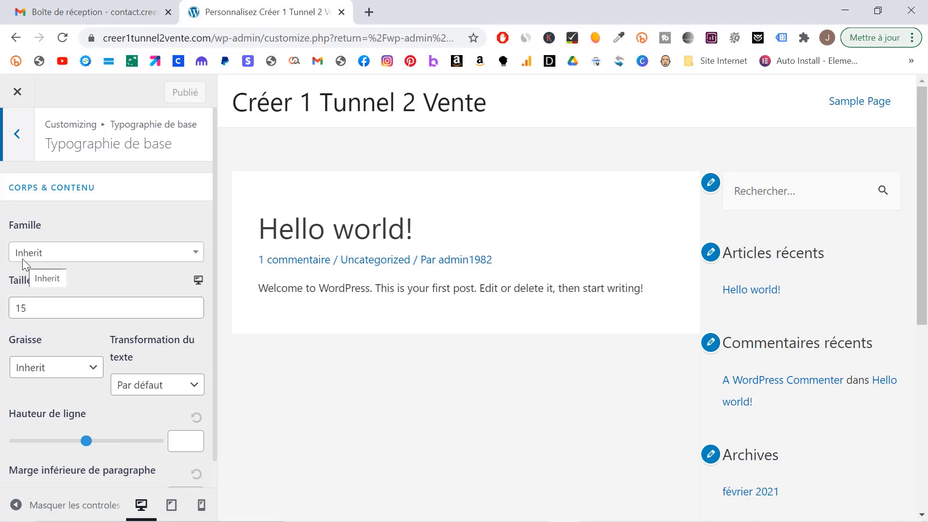
click(174, 255)
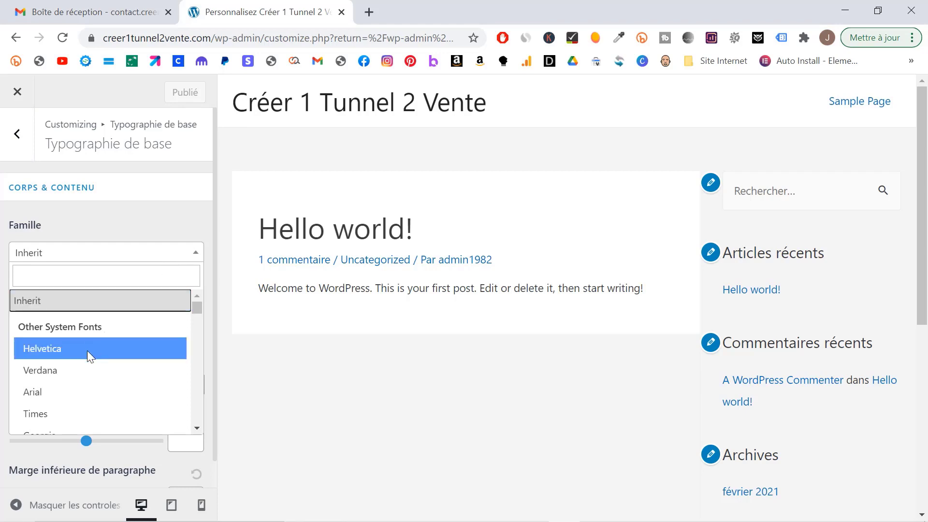
click(82, 369)
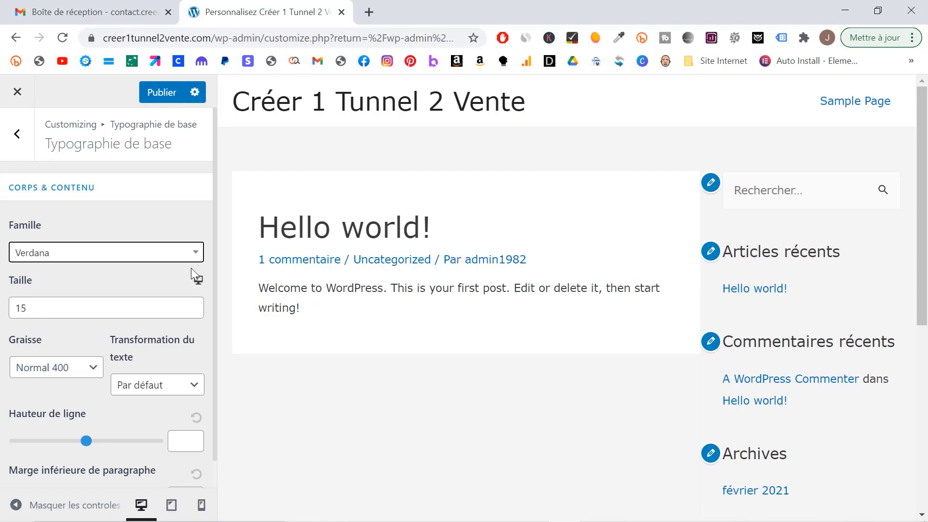
Step: Try Courier as the body font family and restore the family to Inherit
click(171, 261)
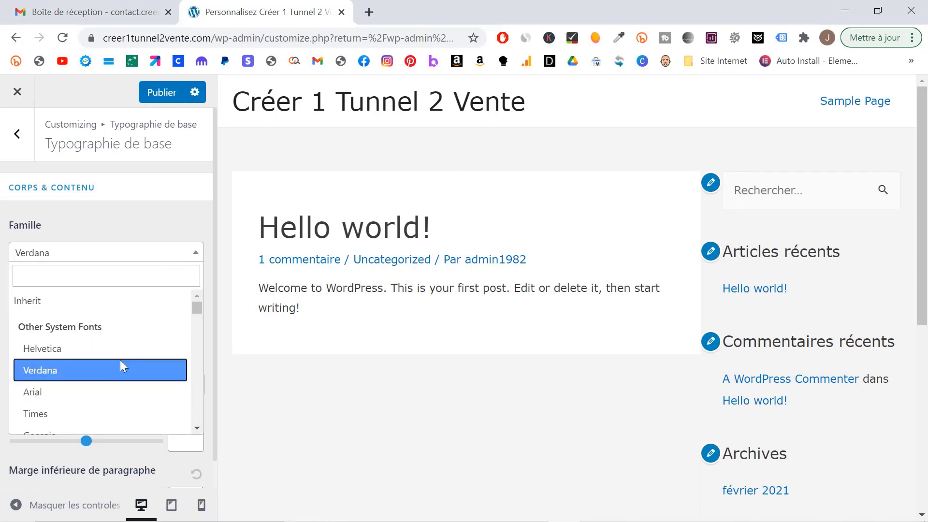
scroll(120, 366, down, 2)
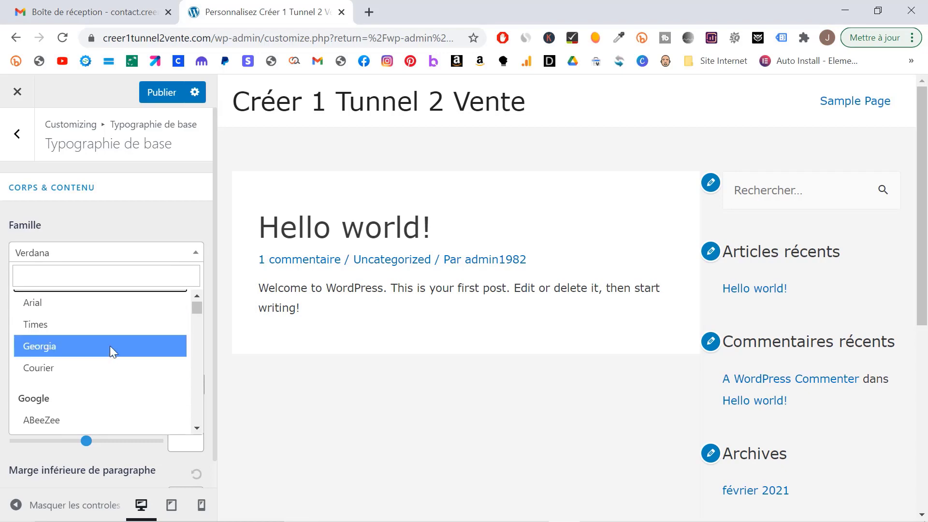
click(109, 365)
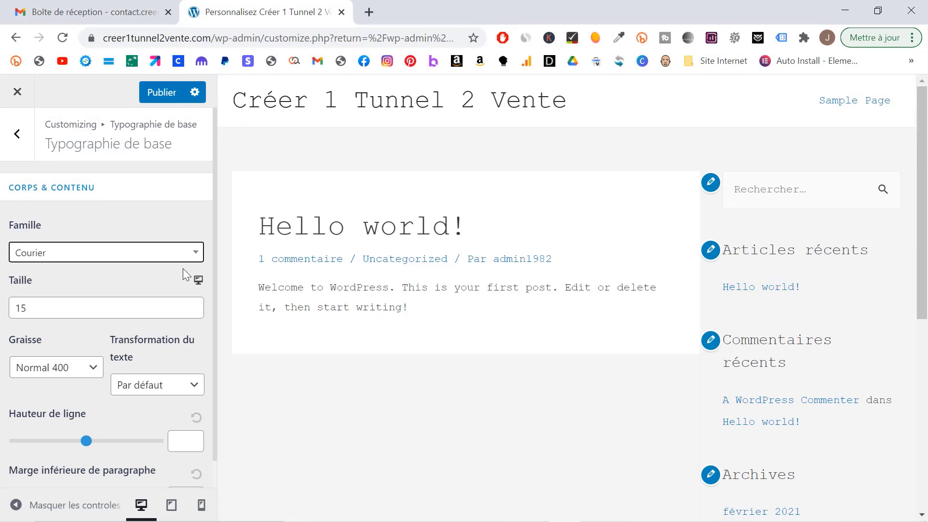
click(174, 253)
scroll(130, 338, up, 3)
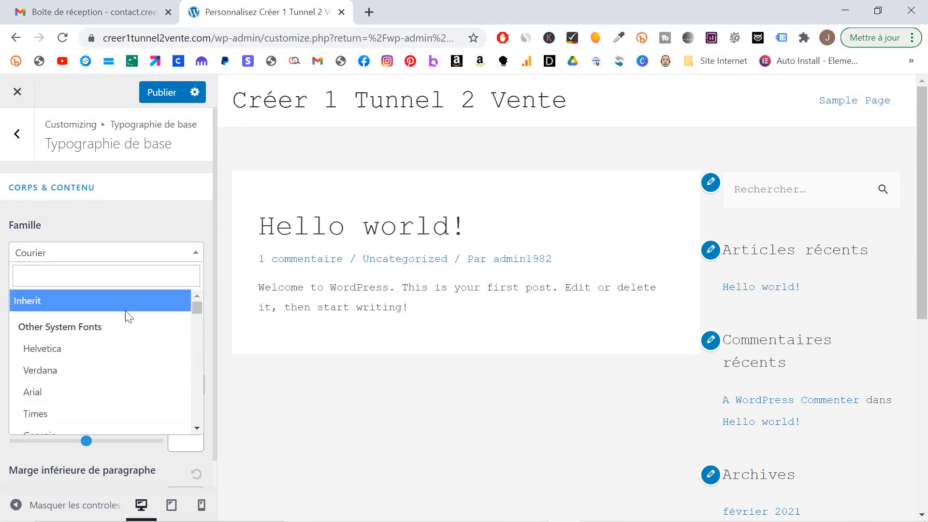
click(98, 303)
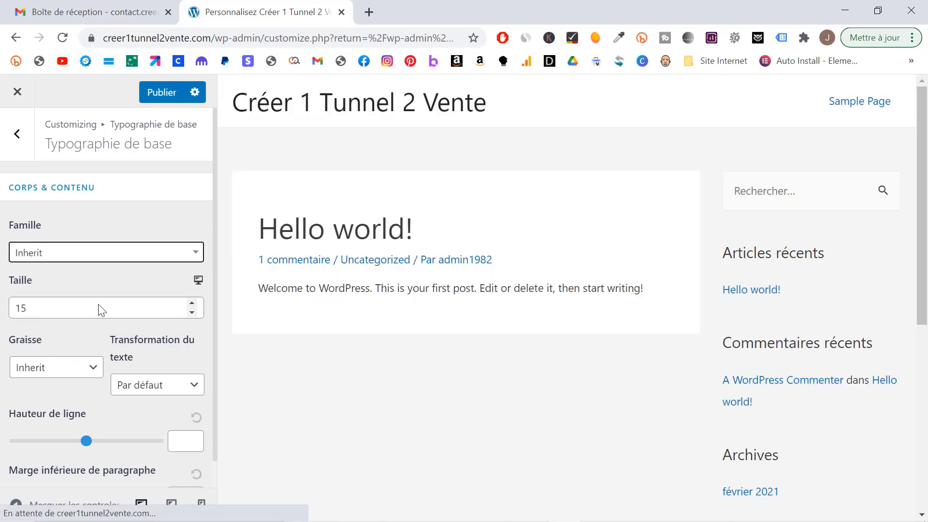
Step: Set the body and content text size to 22
click(194, 304)
click(194, 304)
click(194, 305)
click(194, 305)
click(194, 304)
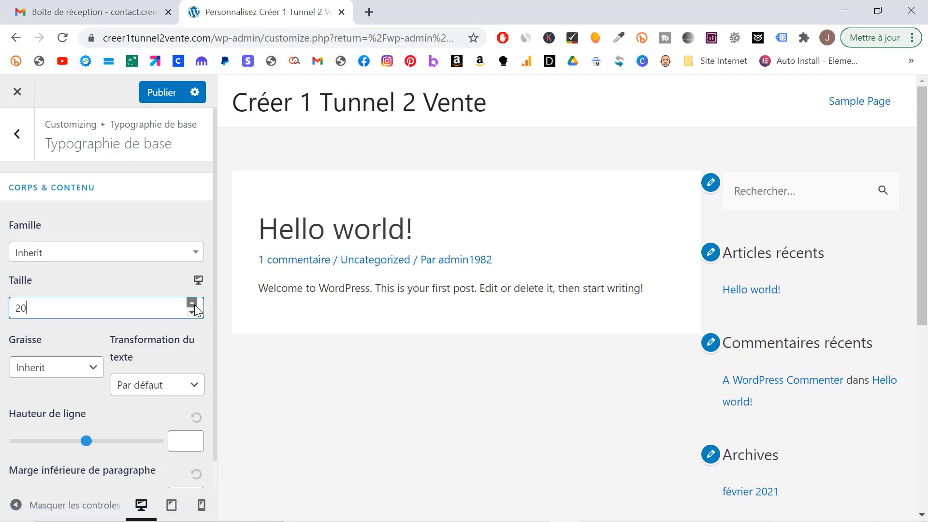
click(195, 304)
click(194, 304)
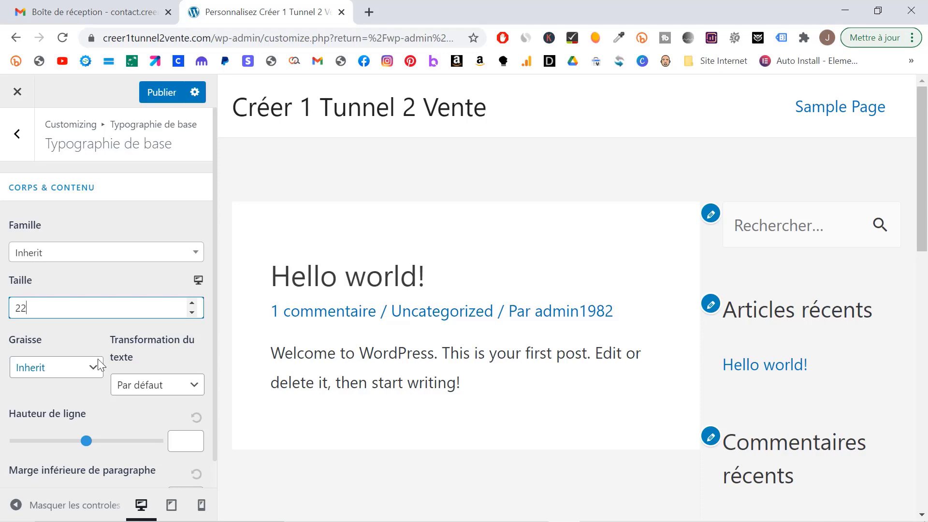
Step: Try the Ultra Gras 900 and Normal 400 weights on the body text and restore the weight to Inherit
click(91, 371)
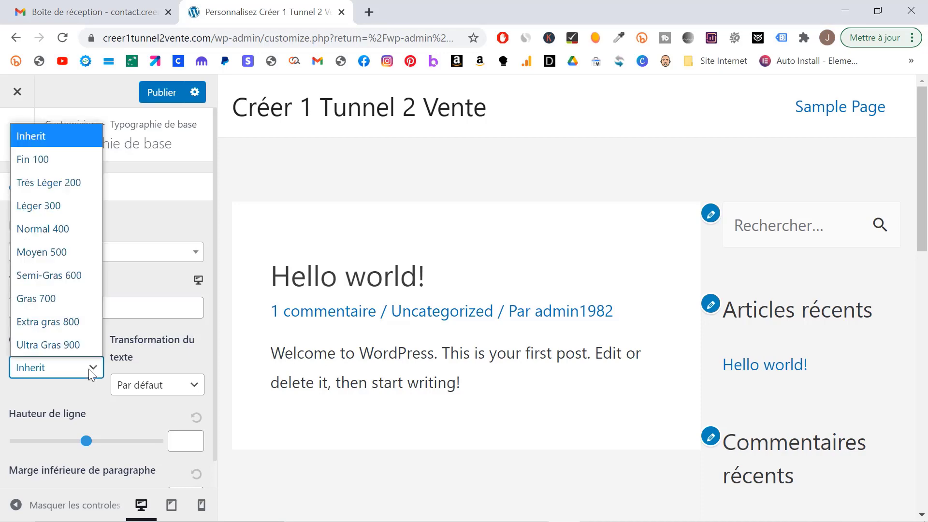
click(80, 344)
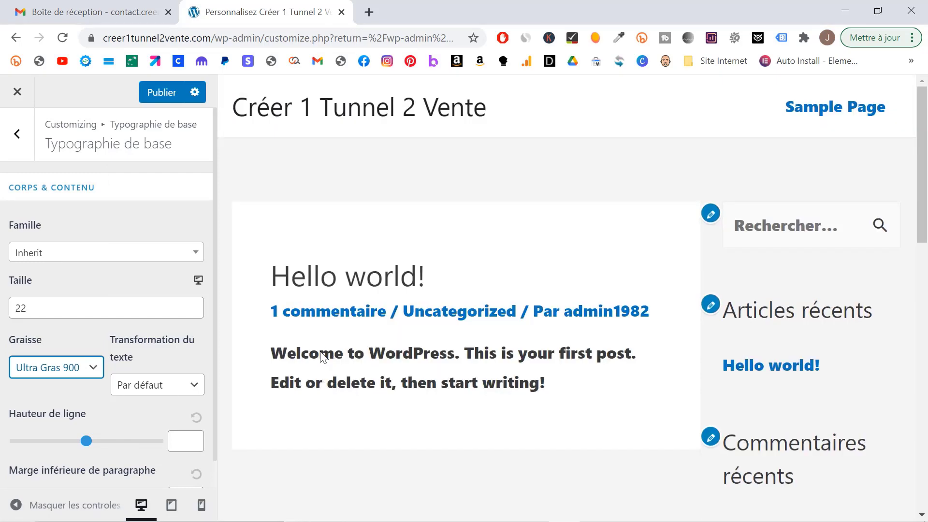
click(86, 369)
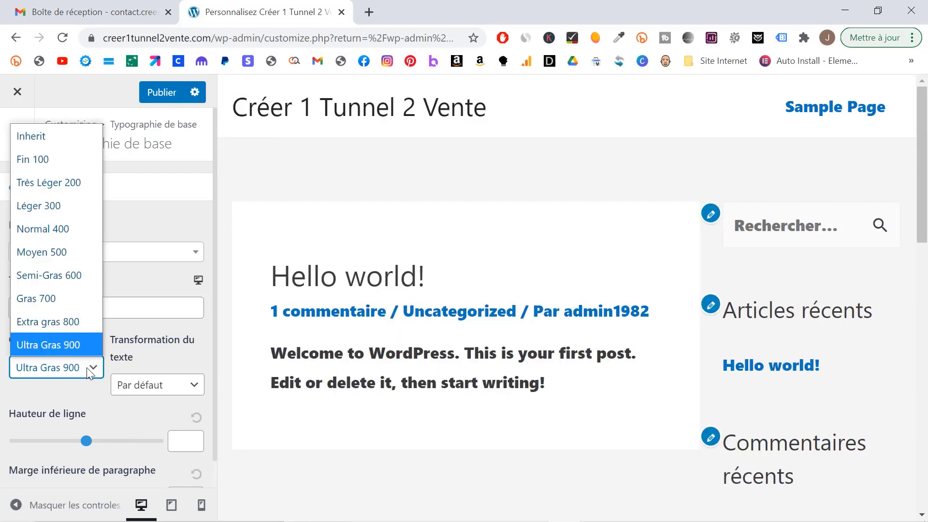
click(54, 232)
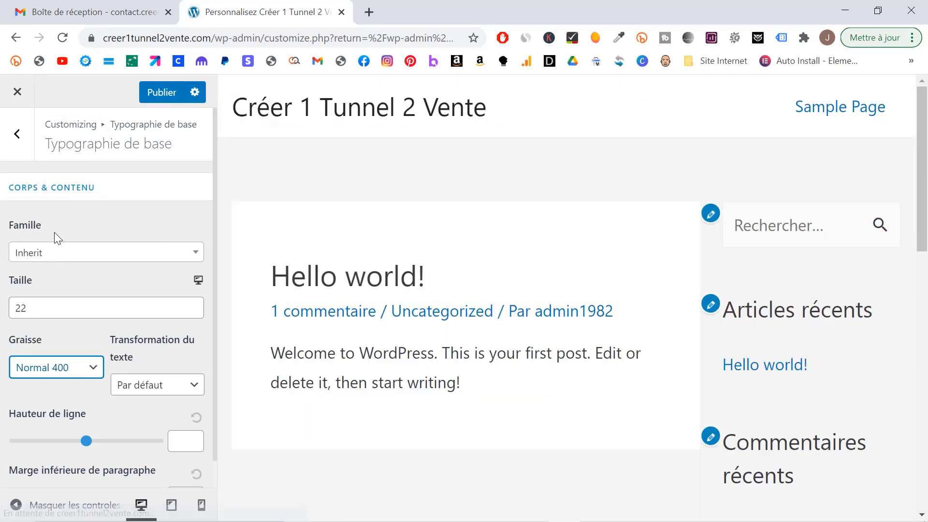
click(97, 364)
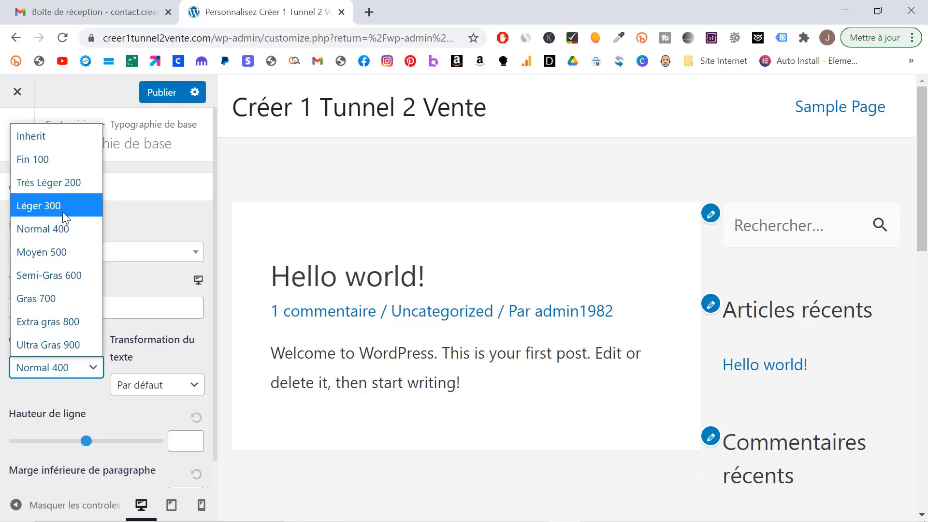
click(56, 139)
Step: Set the body text transformation to Minuscule and reset the body line height to its default
click(151, 383)
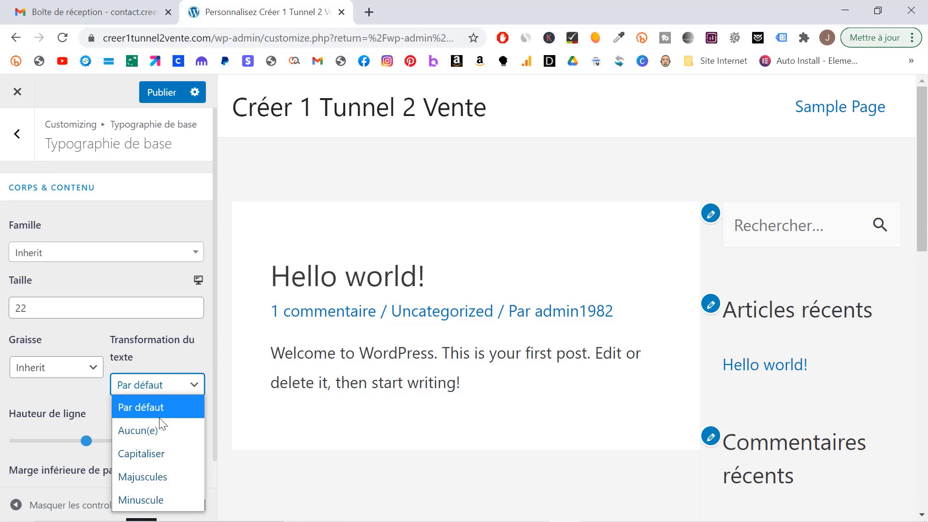
click(160, 446)
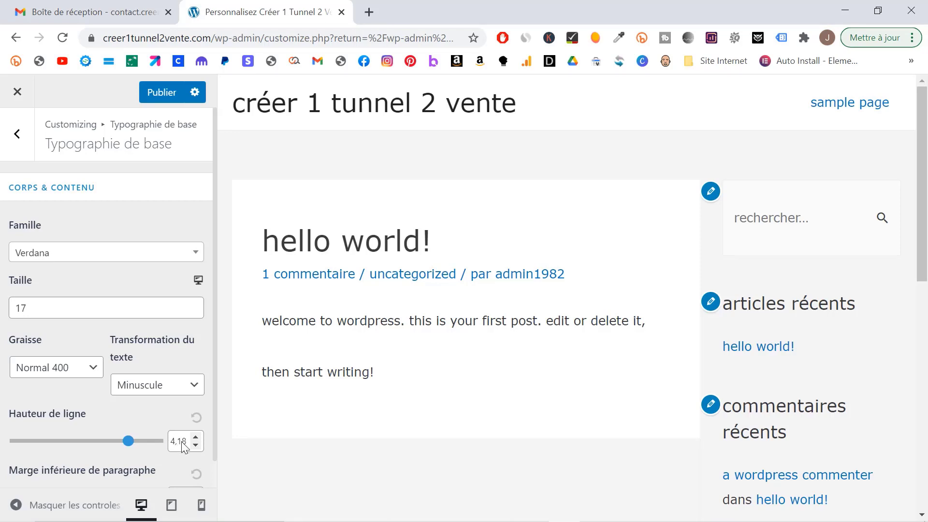
click(197, 418)
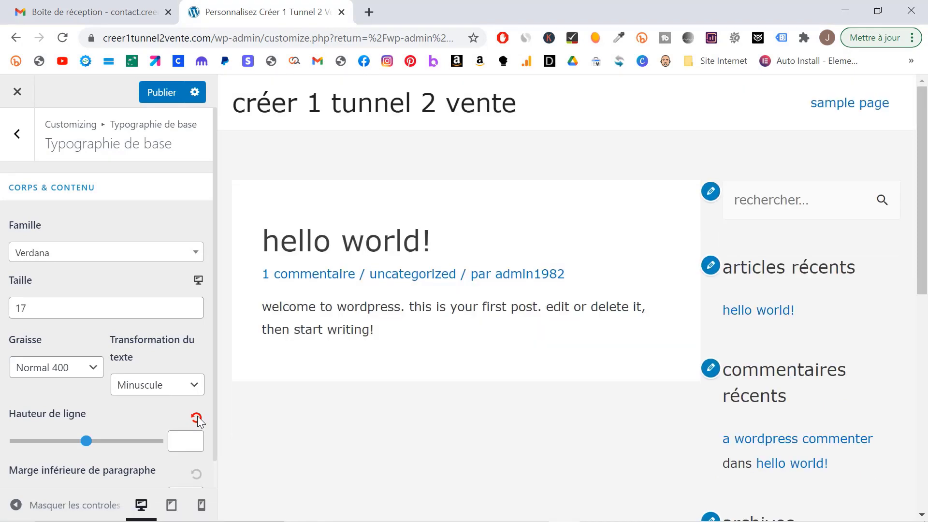
Step: Raise the paragraph bottom margin to 4.25 and beyond while previewing the Hello world post
scroll(199, 421, down, 1)
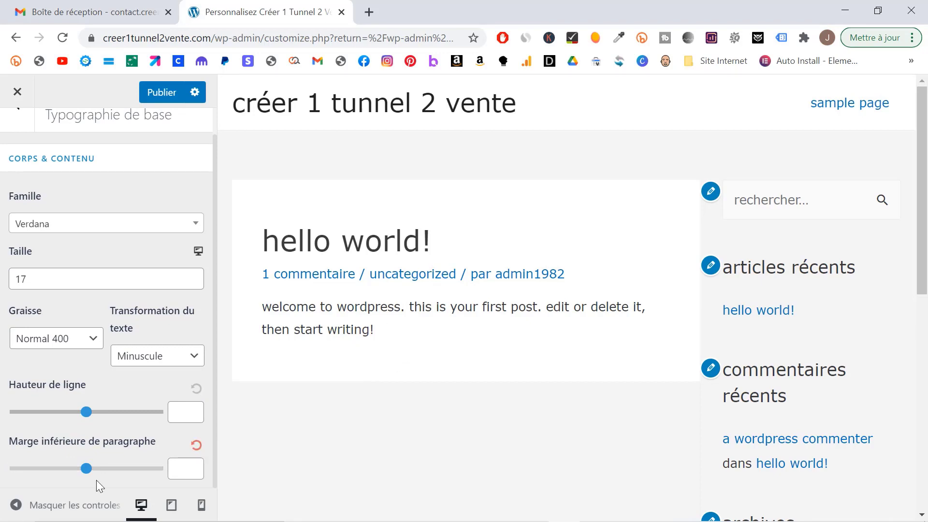
drag(90, 469, 134, 469)
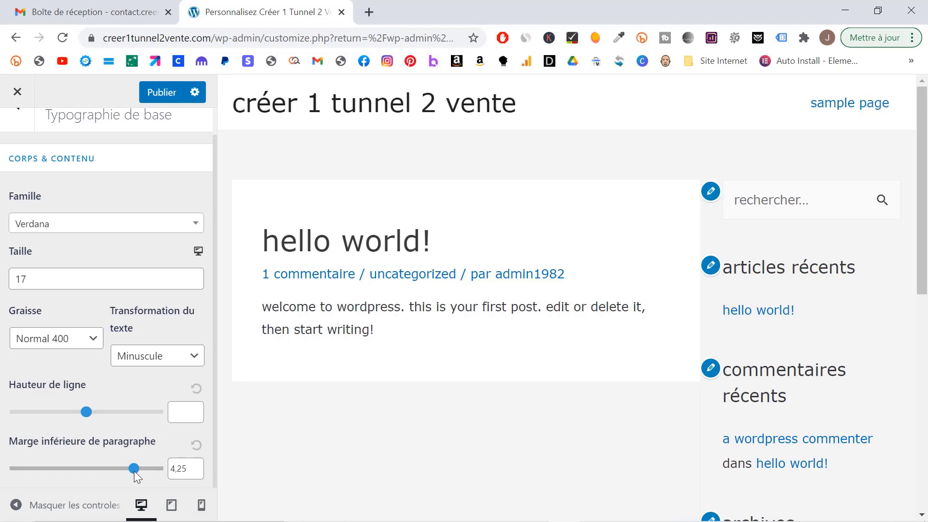
click(369, 248)
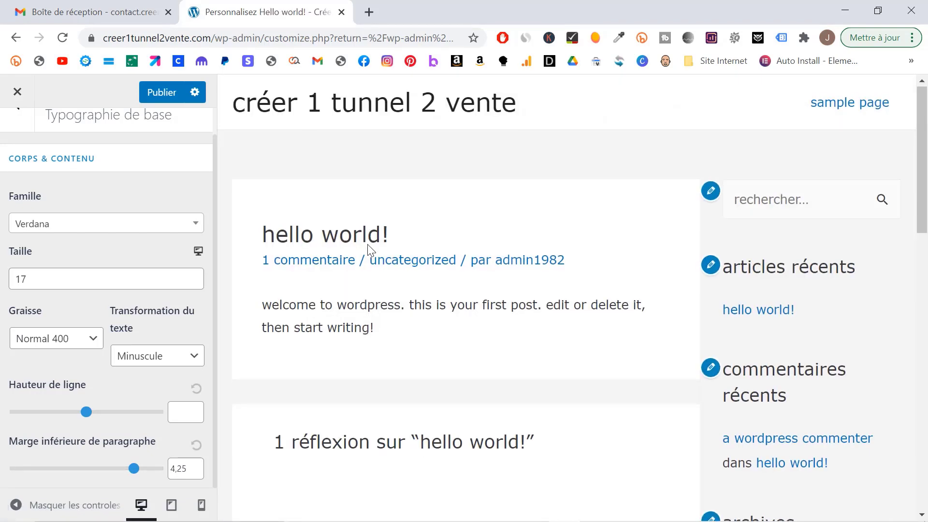
scroll(368, 249, down, 1)
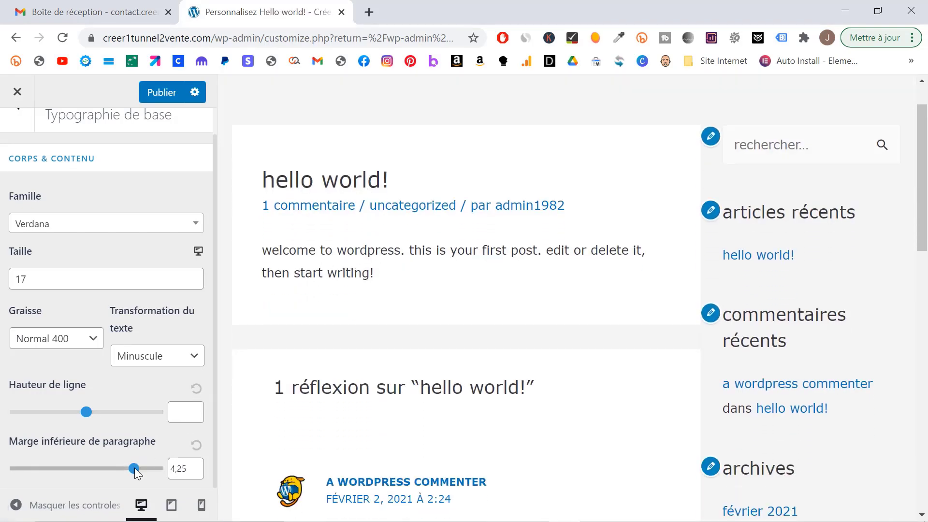
mouse_move(132, 471)
mouse_down()
mouse_move(47, 459)
mouse_move(146, 462)
mouse_up()
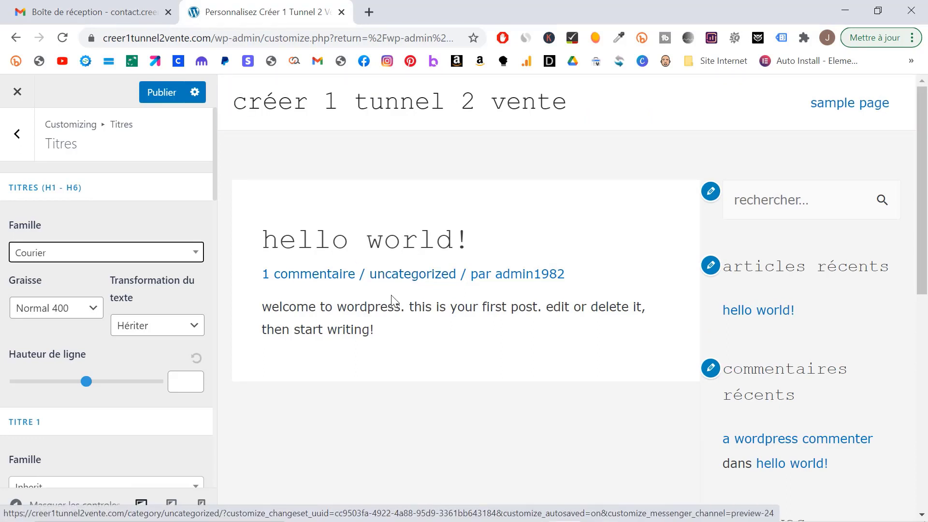
Step: Set the H1–H6 headings to Gras 700 weight with the Majuscules text transformation
click(54, 308)
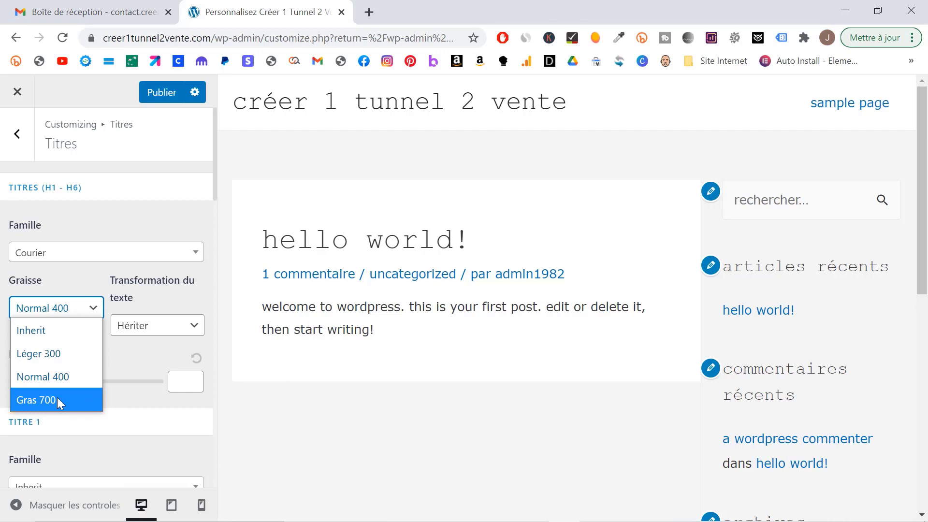
click(57, 397)
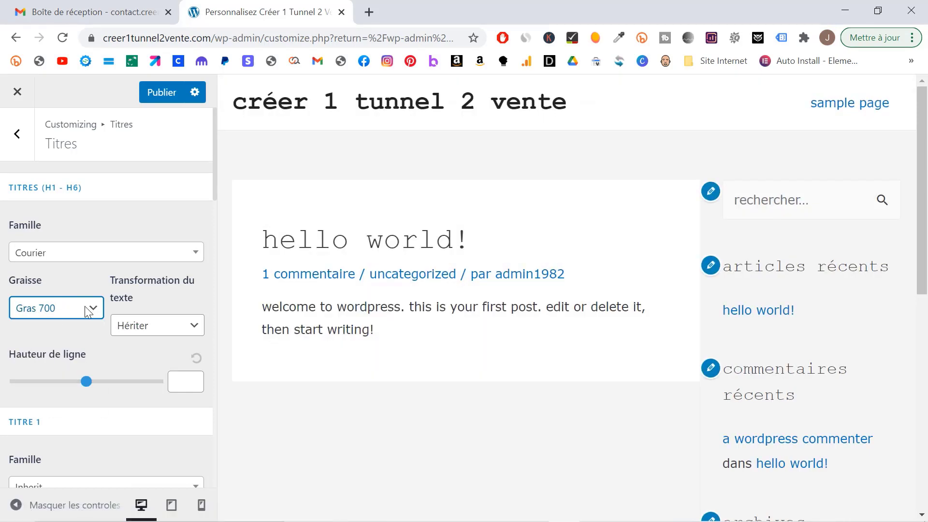
click(157, 326)
click(159, 409)
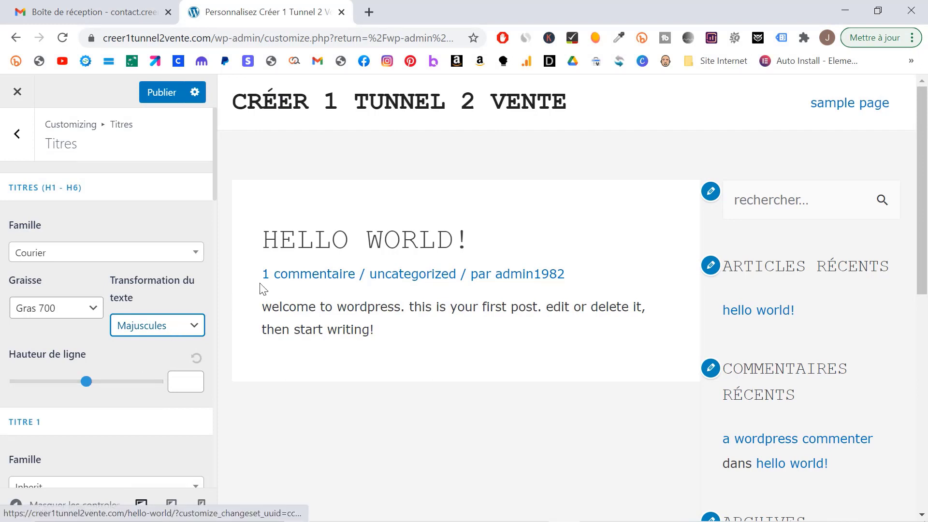
Step: Try a line height of 2.91 on the H1–H6 headings and reset it to the default
mouse_move(87, 381)
mouse_down()
mouse_move(140, 383)
mouse_move(83, 388)
mouse_up()
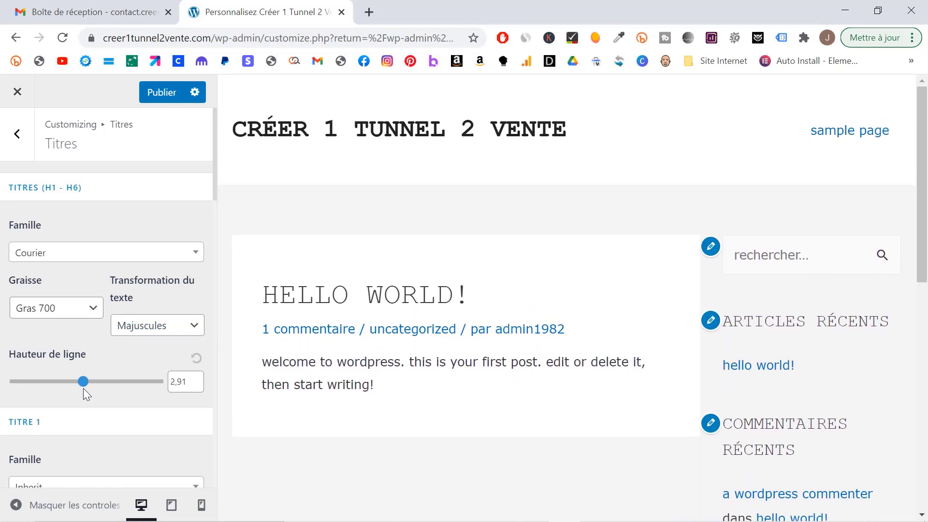
click(197, 358)
scroll(198, 357, down, 5)
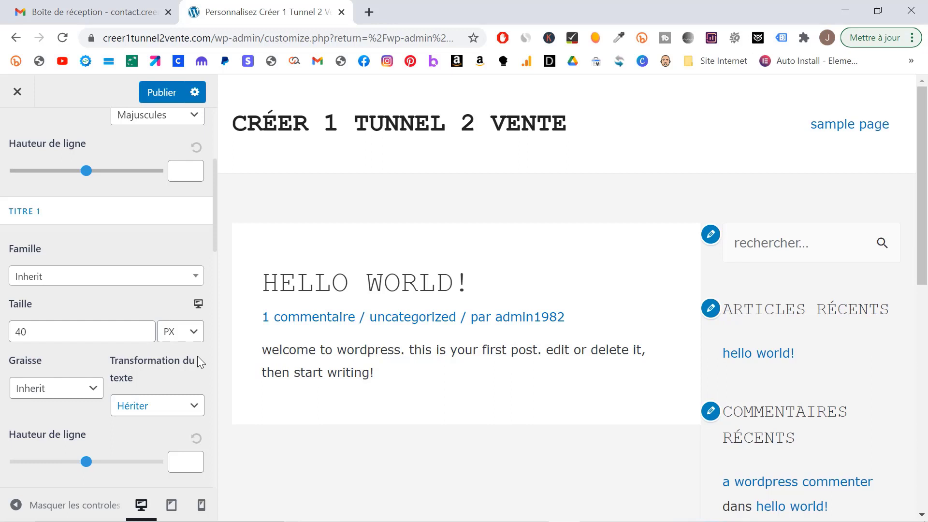
Step: Preview the Hello world post and set the Titre 1 heading to the Times font family with Gras 700 weight
click(315, 292)
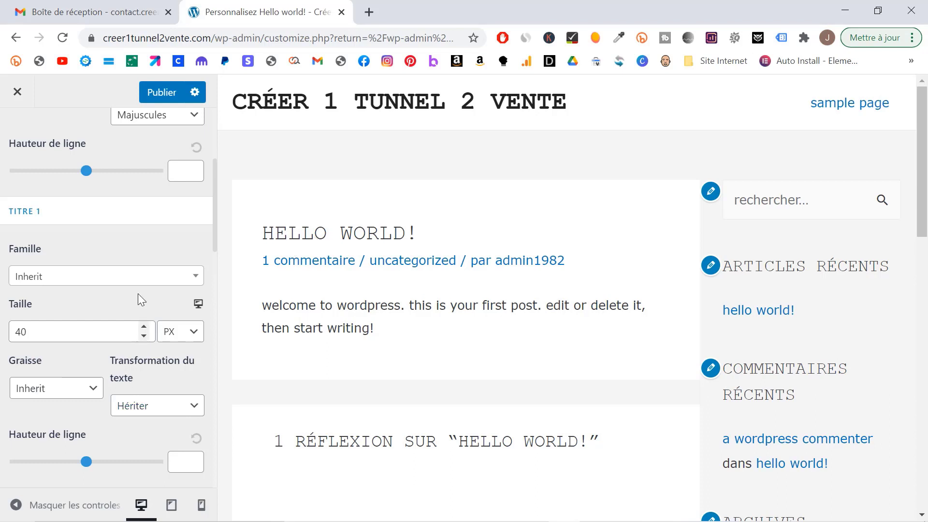
click(146, 276)
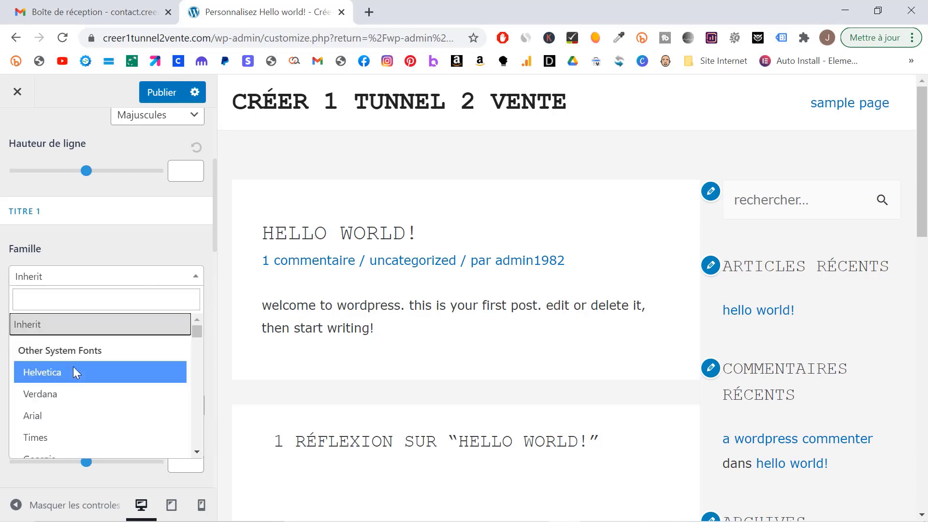
scroll(73, 387, down, 3)
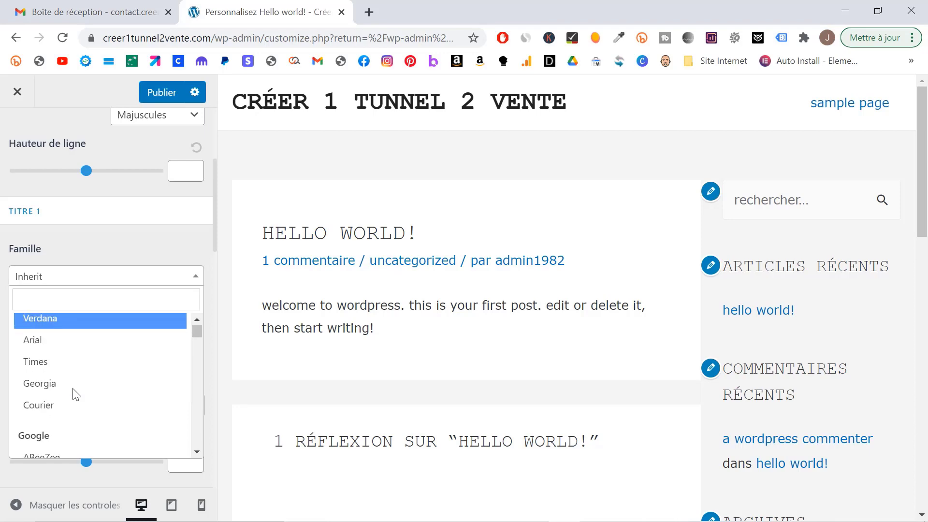
click(62, 363)
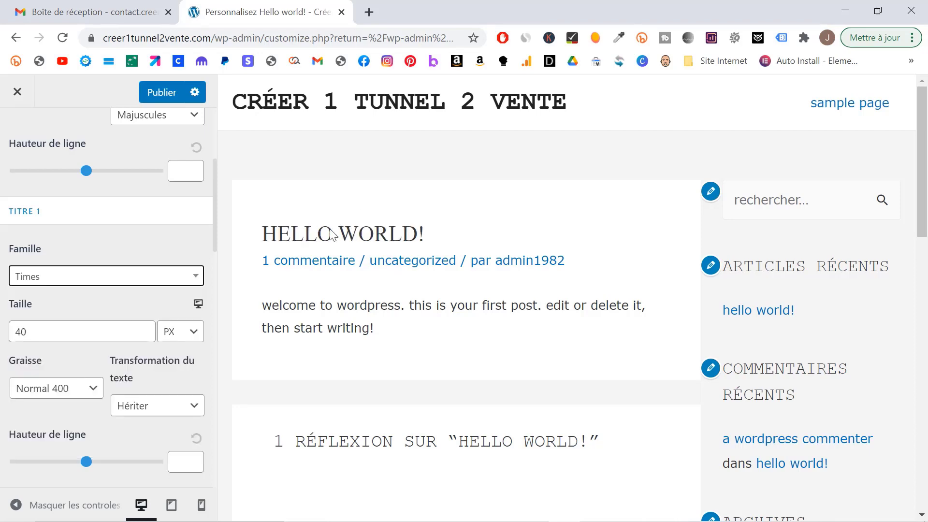
click(60, 325)
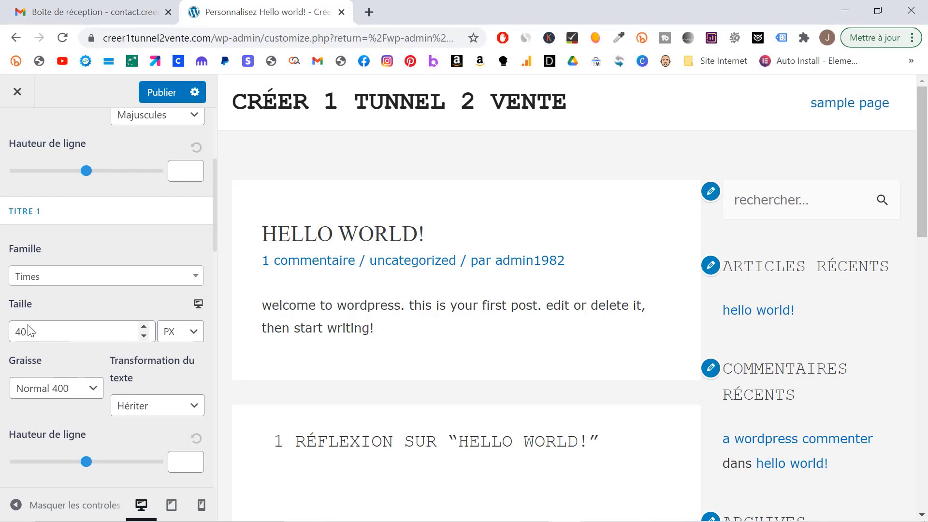
click(93, 389)
click(62, 481)
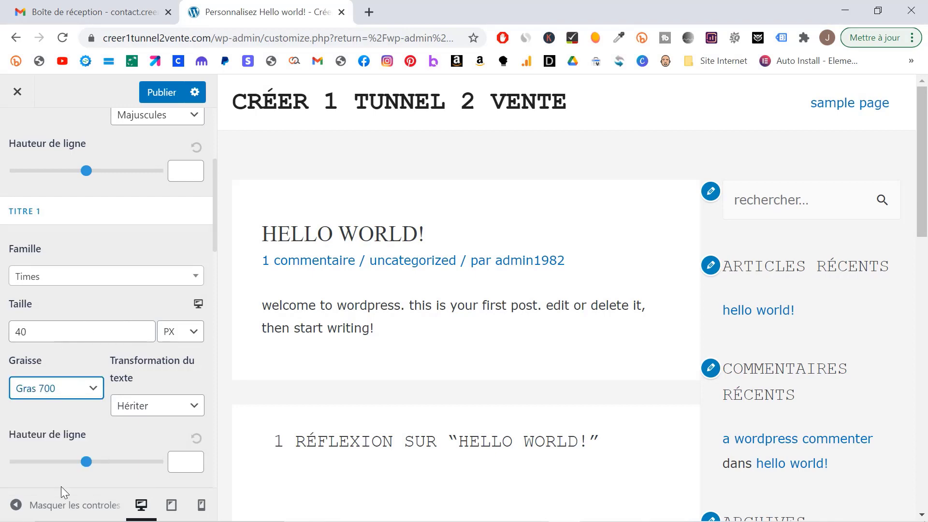
Step: Set the Titre 2 font family to Inherit and look over the Titre 3 to Titre 6 settings
scroll(61, 483, down, 6)
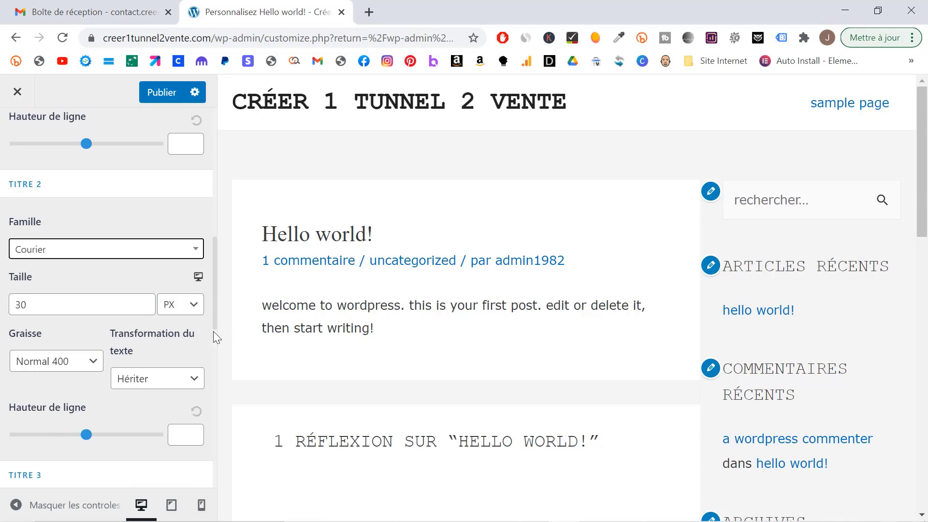
click(119, 257)
scroll(78, 292, up, 3)
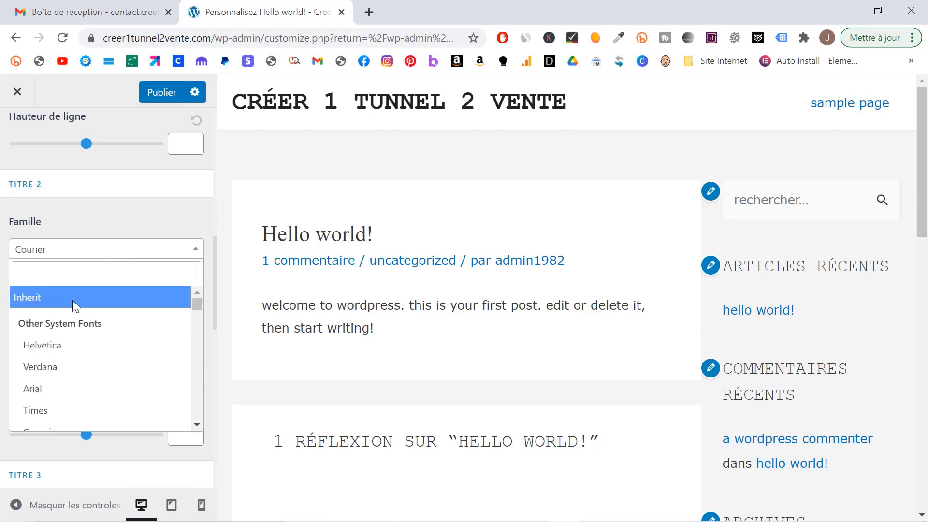
click(73, 300)
scroll(75, 306, down, 8)
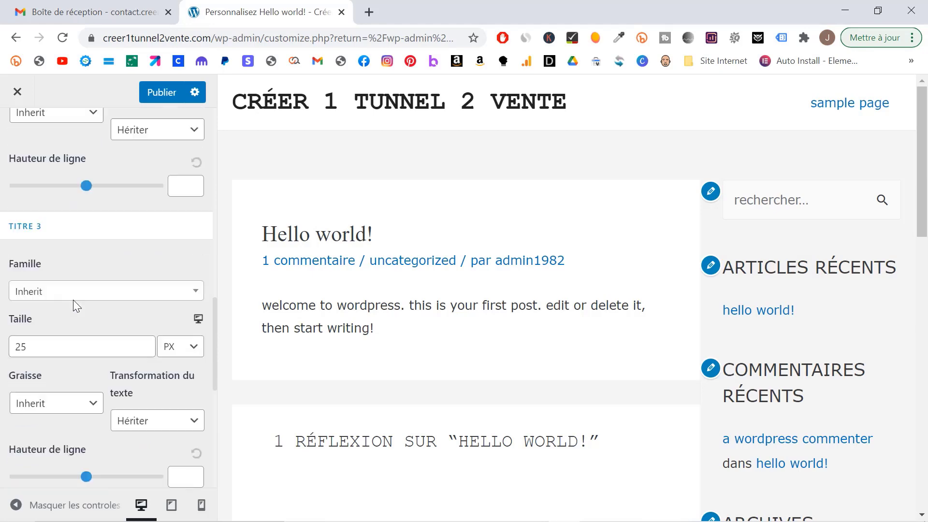
scroll(73, 298, down, 3)
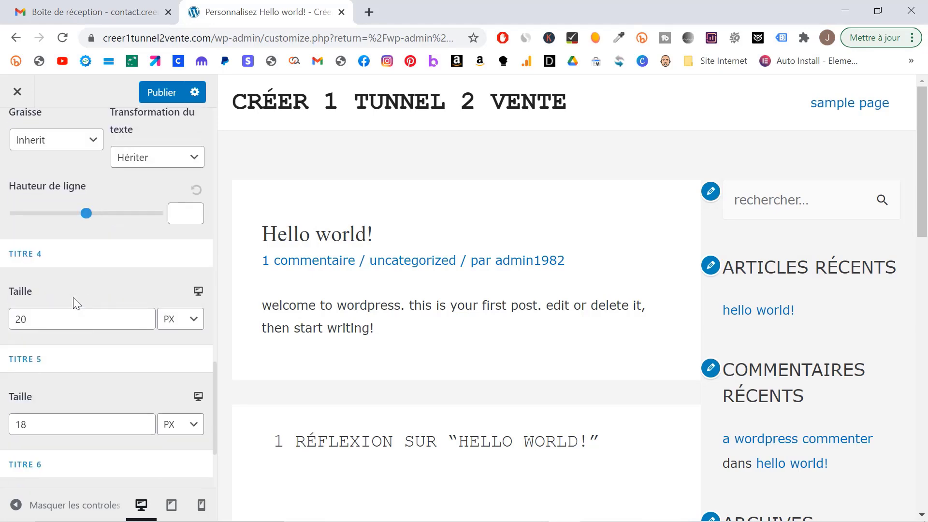
scroll(73, 298, up, 15)
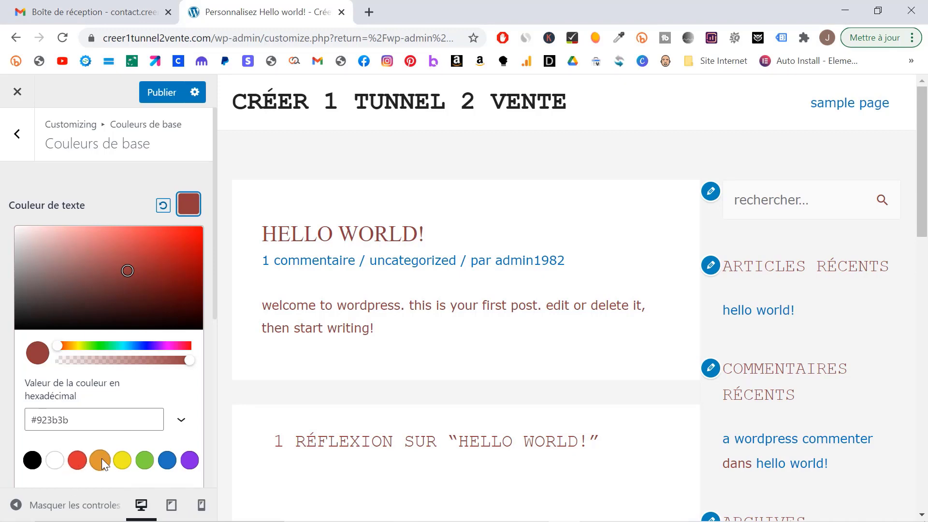
Step: Try yellow #eeee22 as the base text color, then reset the text color to its default
click(123, 459)
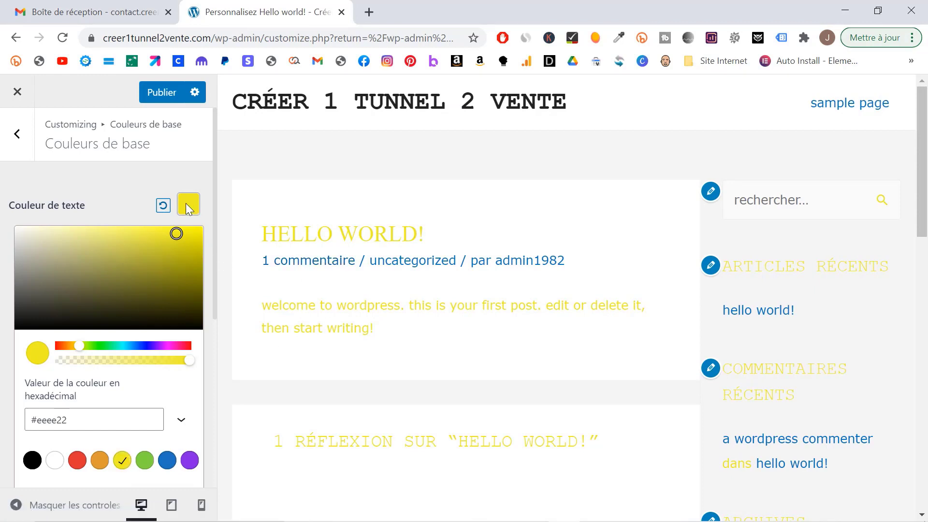
click(163, 204)
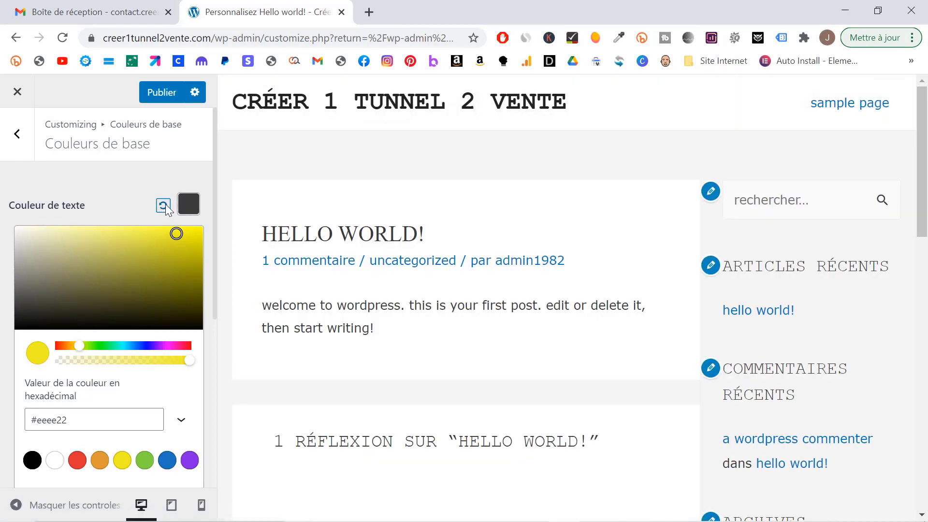
click(175, 187)
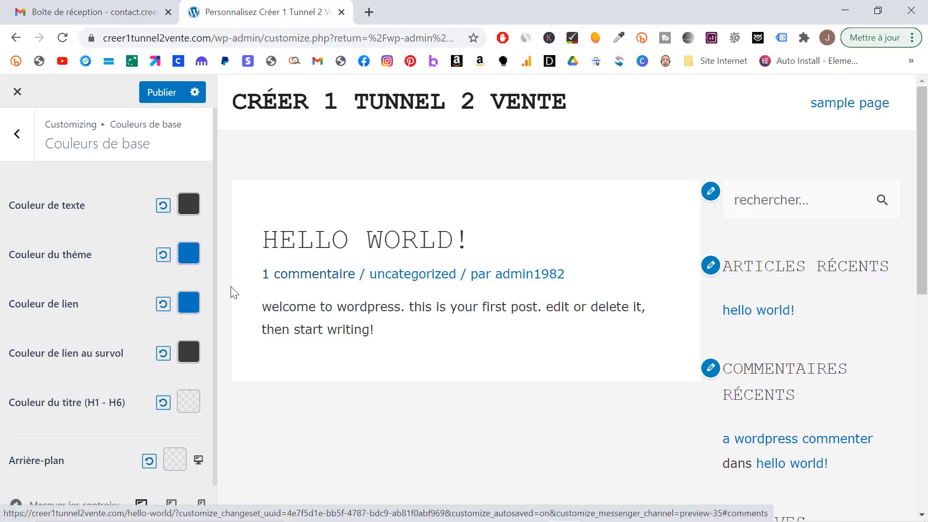
Step: Try a golden yellow link color in the base colors and reset it to the default
click(188, 303)
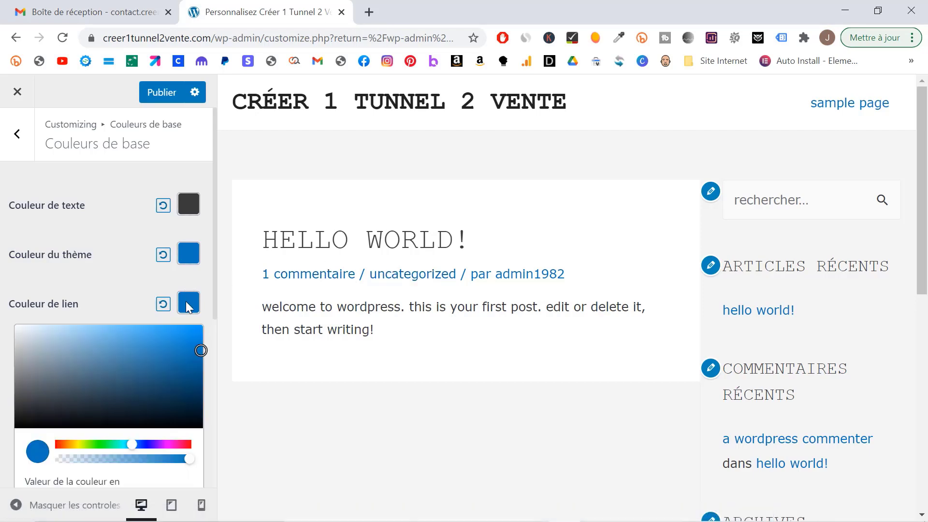
click(77, 444)
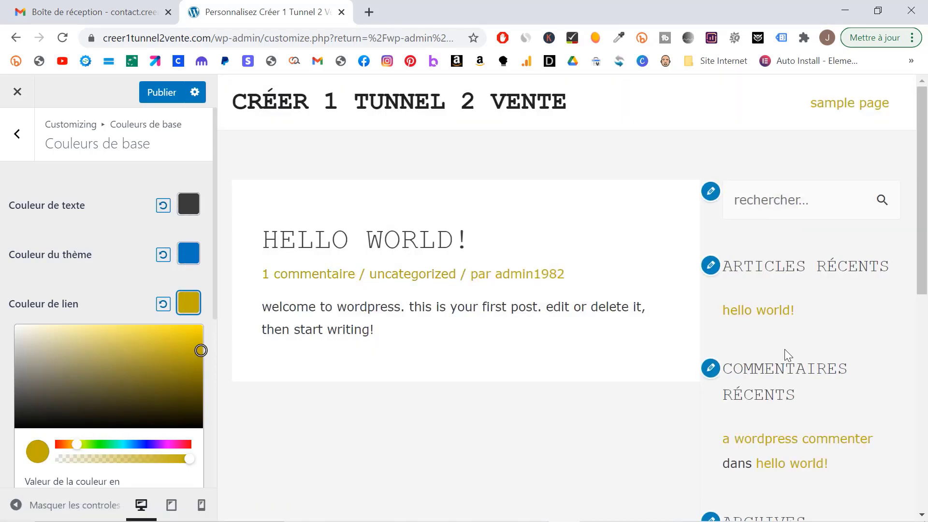
click(163, 304)
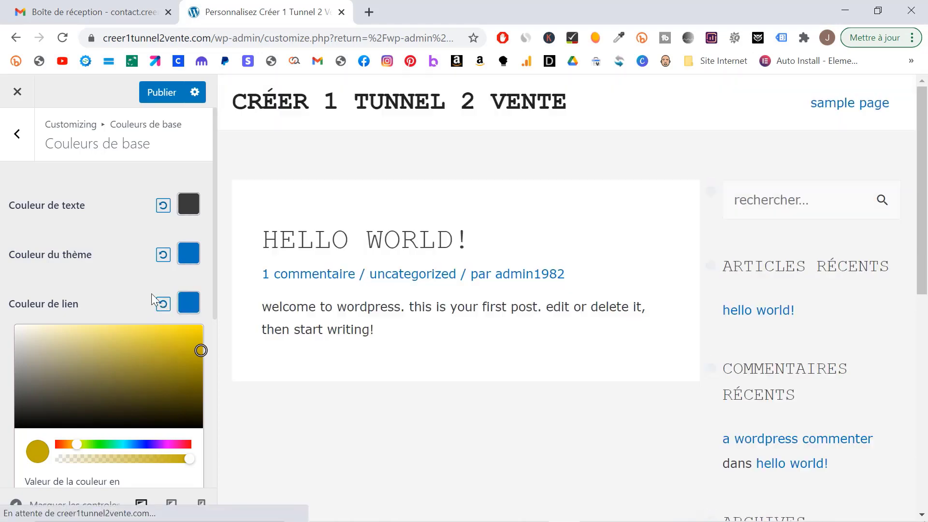
click(140, 300)
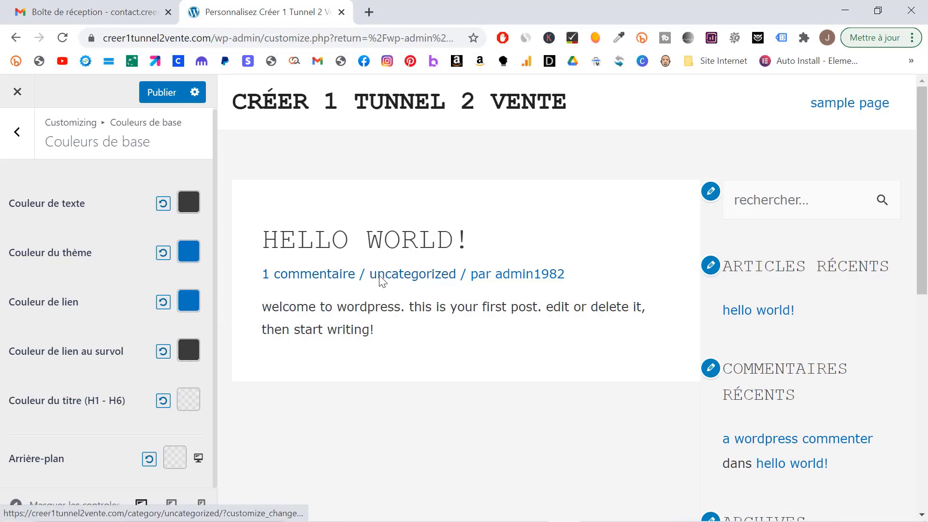
Step: Open the link hover color (Couleur de lien au survol) and view its color options
click(193, 352)
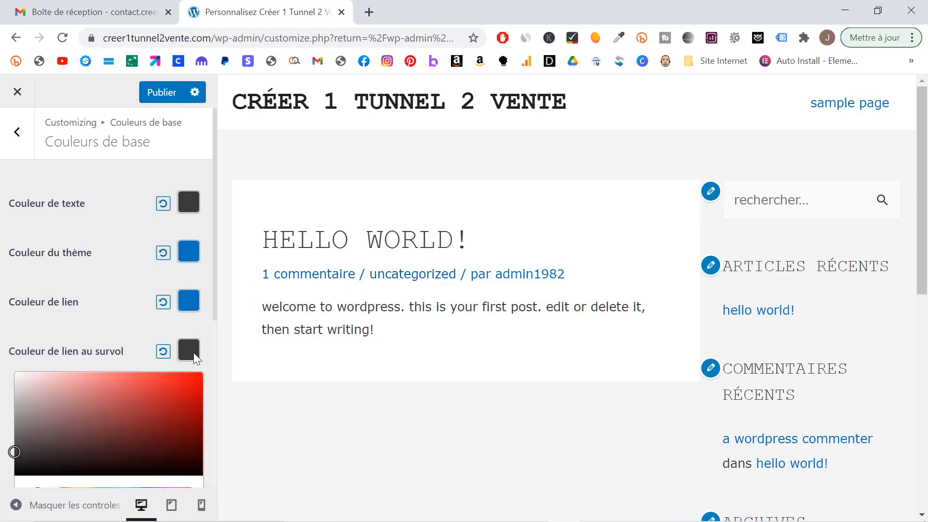
scroll(155, 353, down, 3)
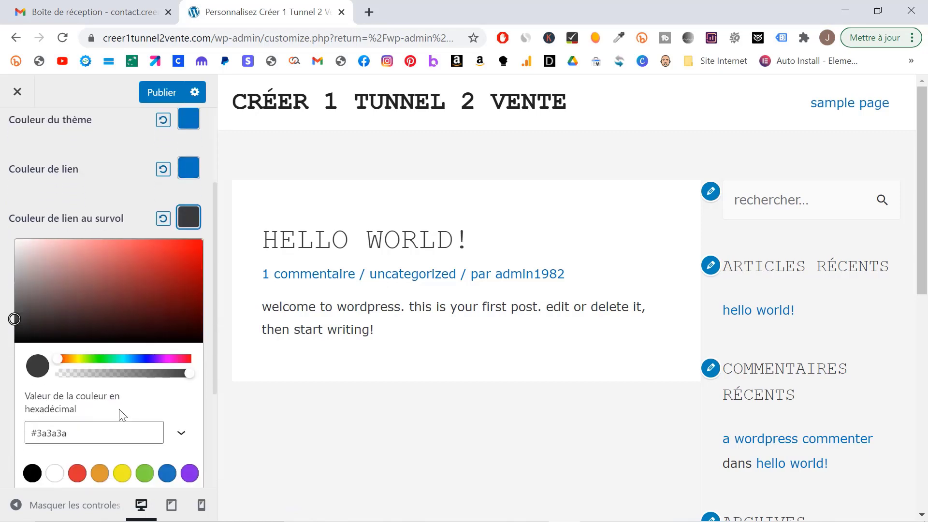
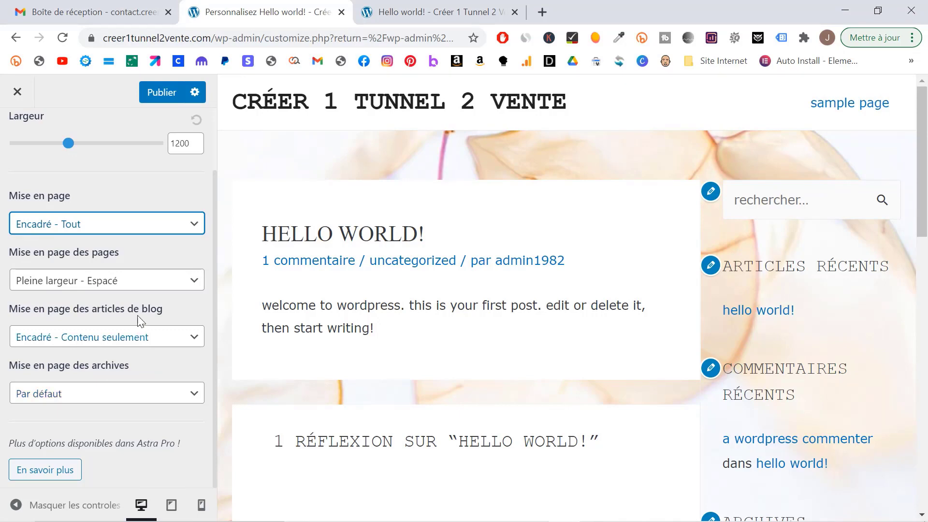
Step: Set both the pages layout and the general container layout to Encadré - Contenu seulement, and publish the changes
click(147, 284)
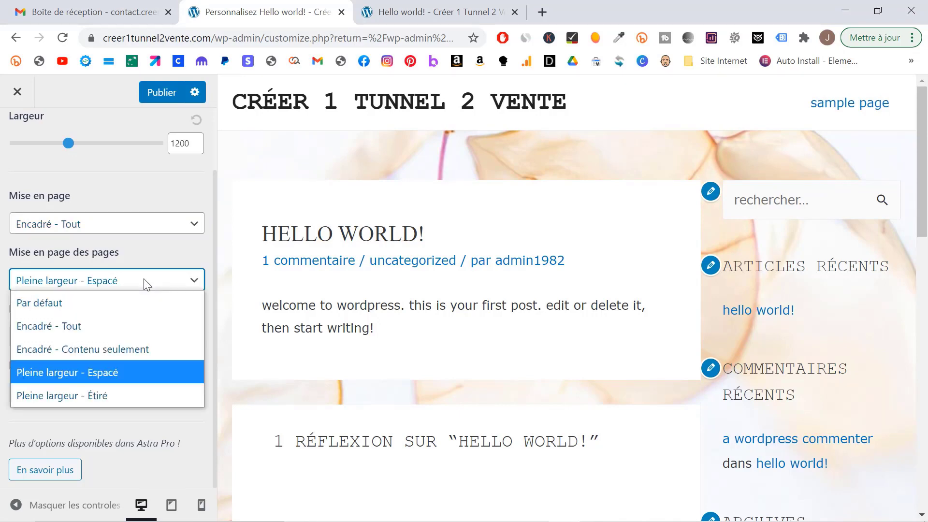
click(132, 341)
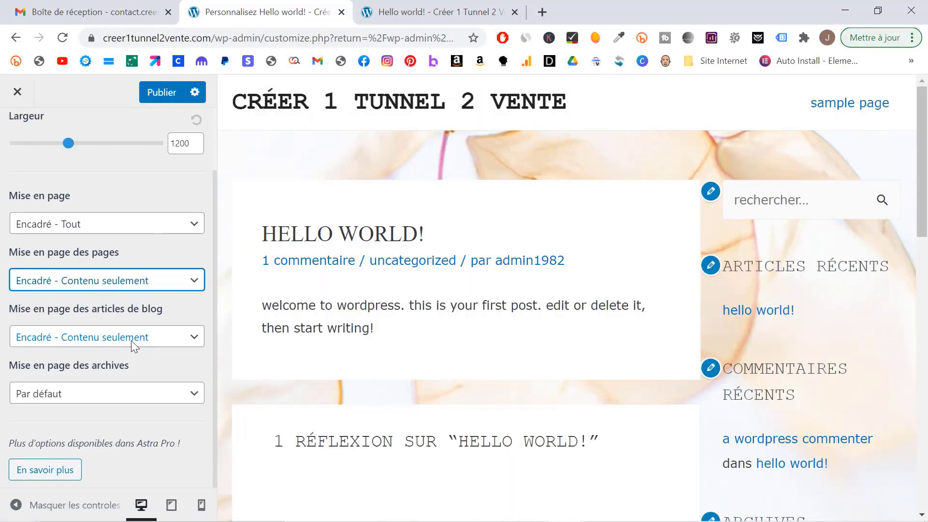
click(125, 295)
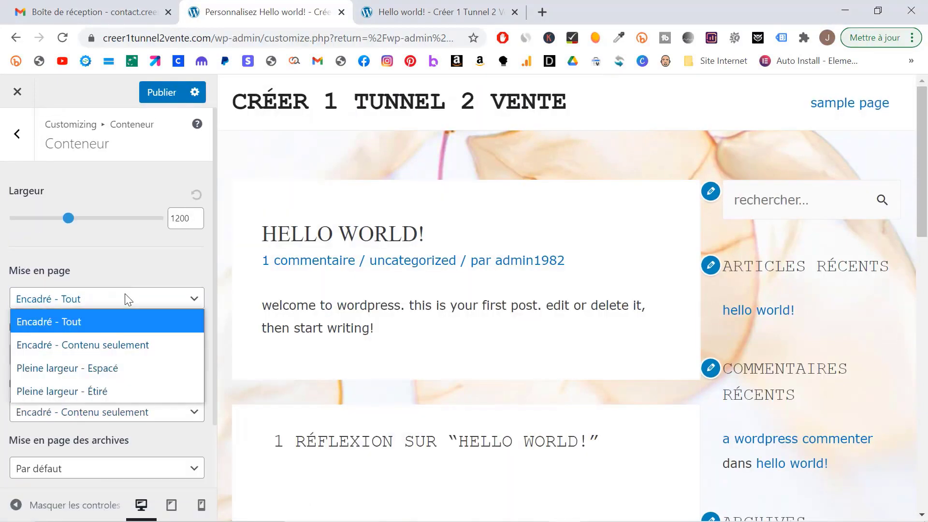
click(131, 344)
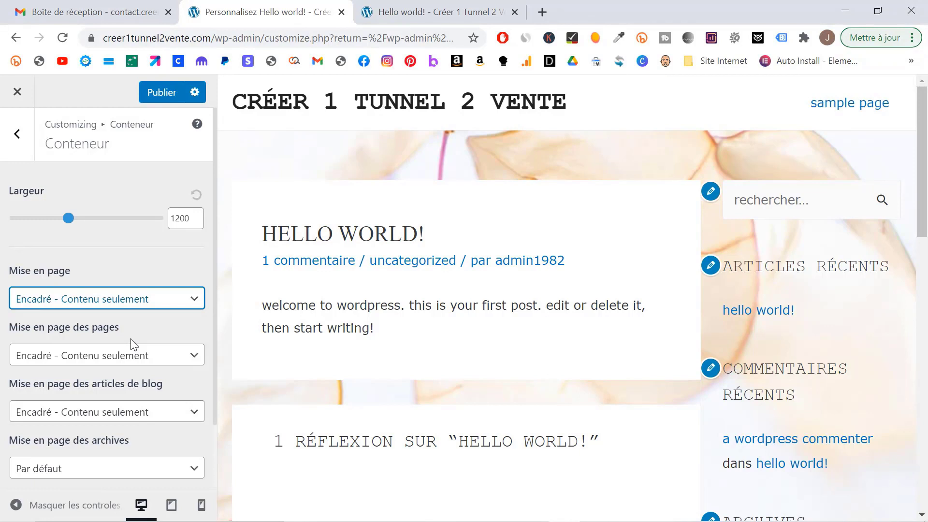
click(163, 94)
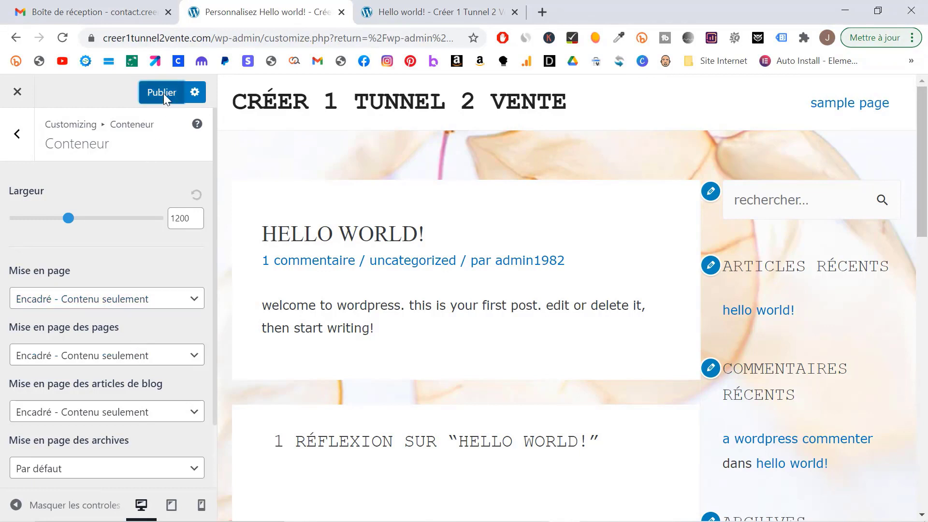
Step: Open the global Boutons settings and examine the button color and border options, including width and radius
click(22, 146)
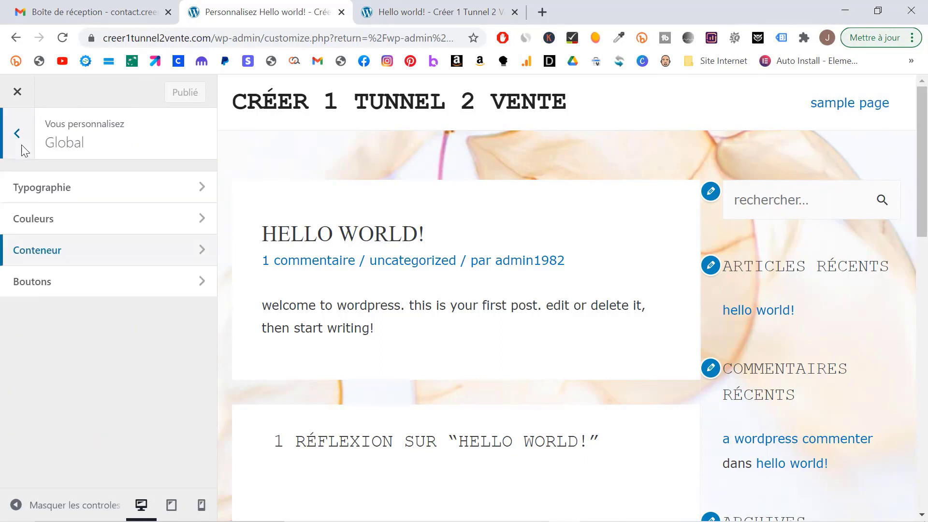
click(95, 287)
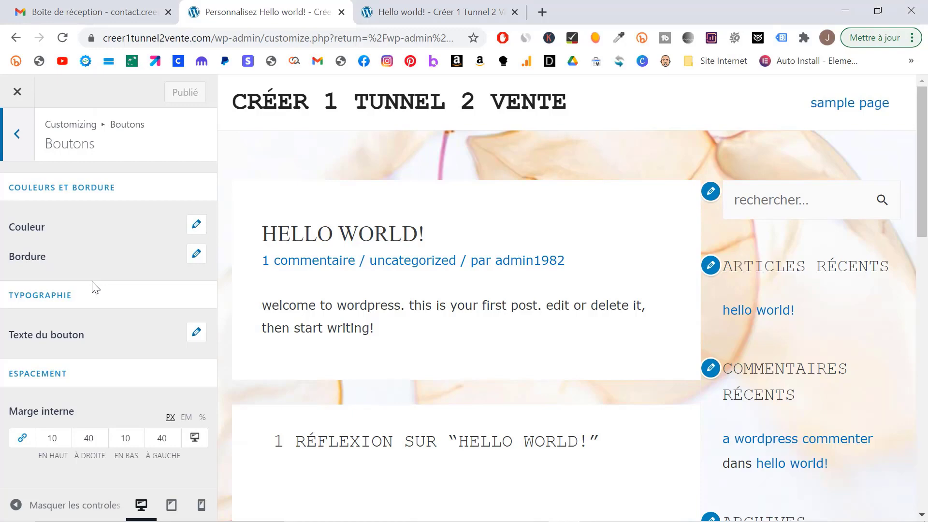
click(200, 224)
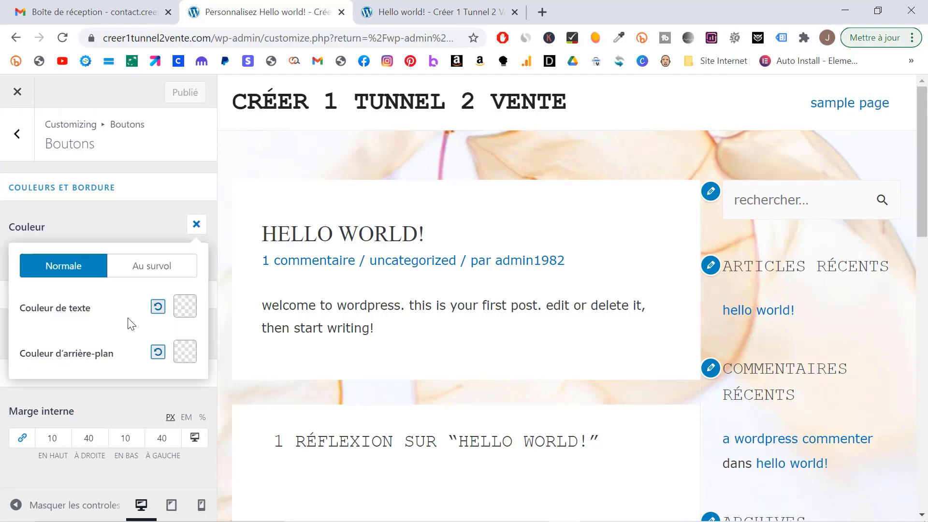
click(146, 234)
click(192, 254)
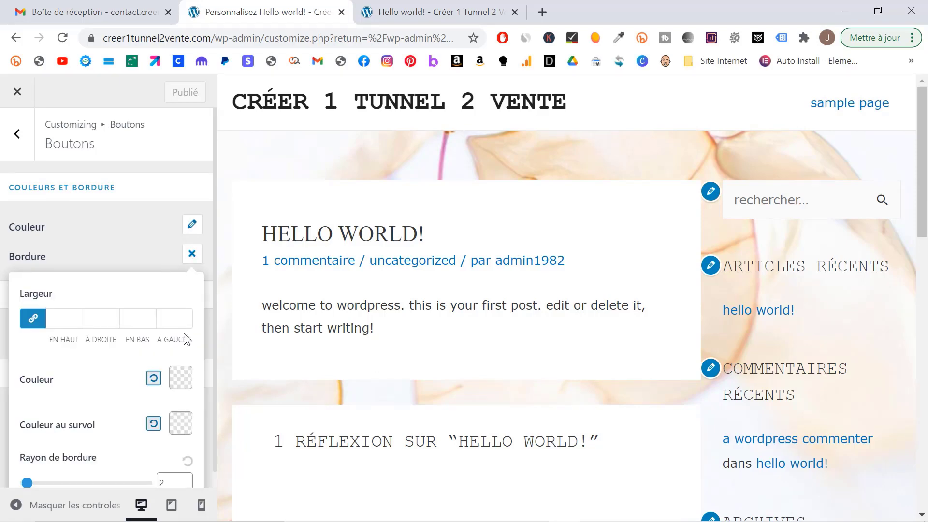
scroll(184, 333, down, 1)
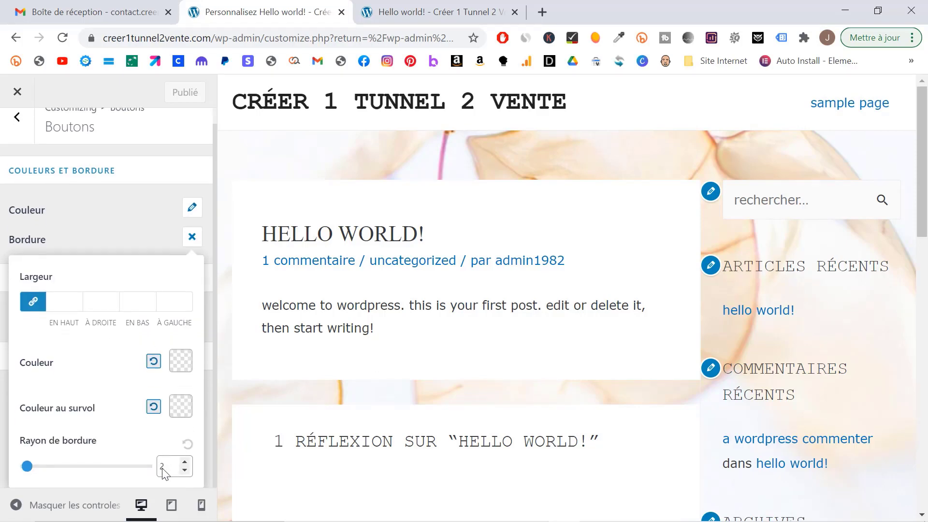
click(146, 242)
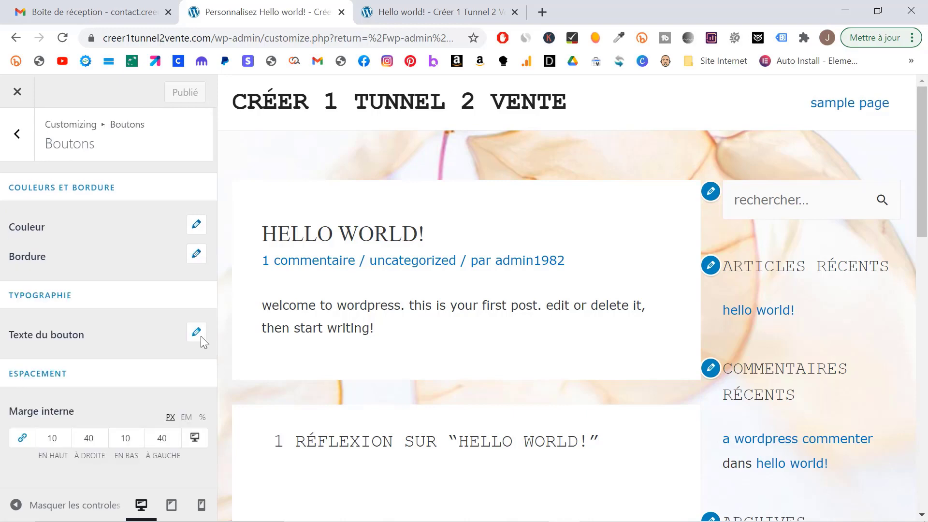
Step: Examine the button text typography options for family, size, weight, transformation and line height
click(200, 335)
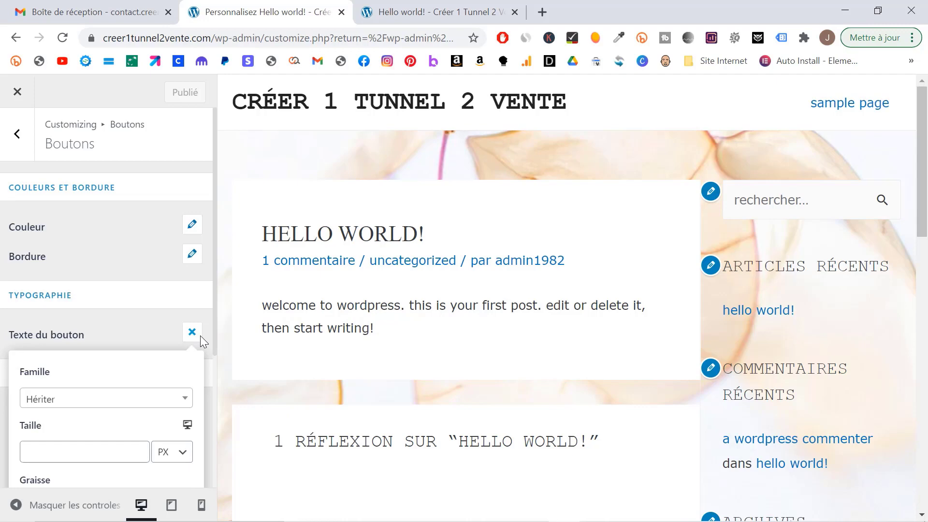
scroll(200, 335, down, 3)
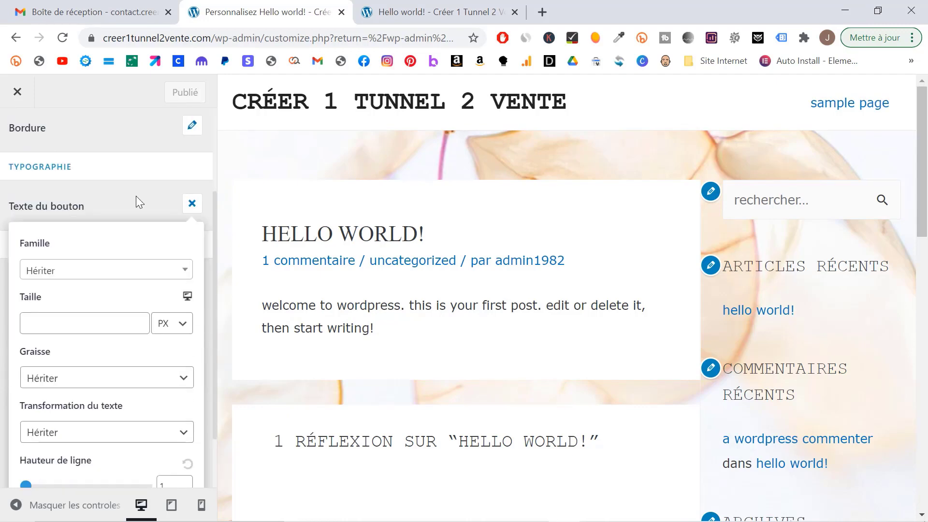
click(135, 196)
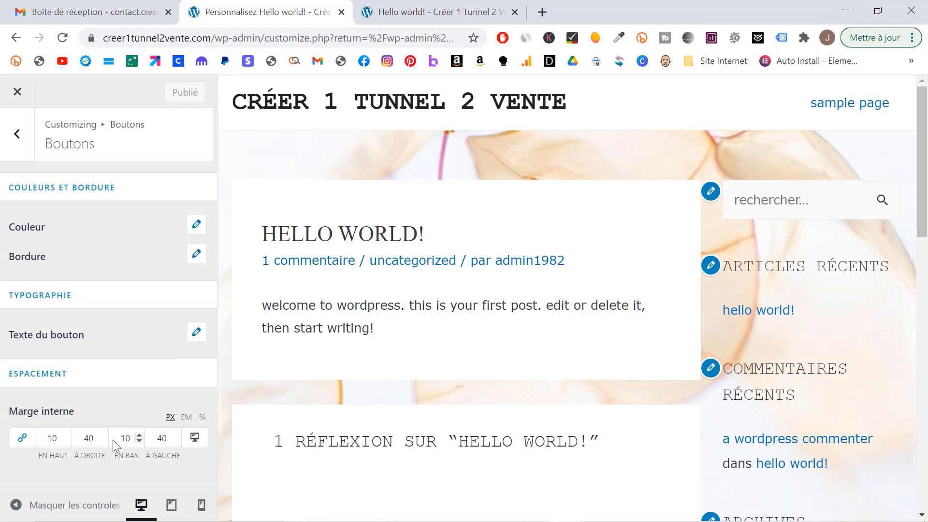
Step: Open the Header Builder, add a Social element to the uppermost header row, and place it in that row's right section
click(17, 134)
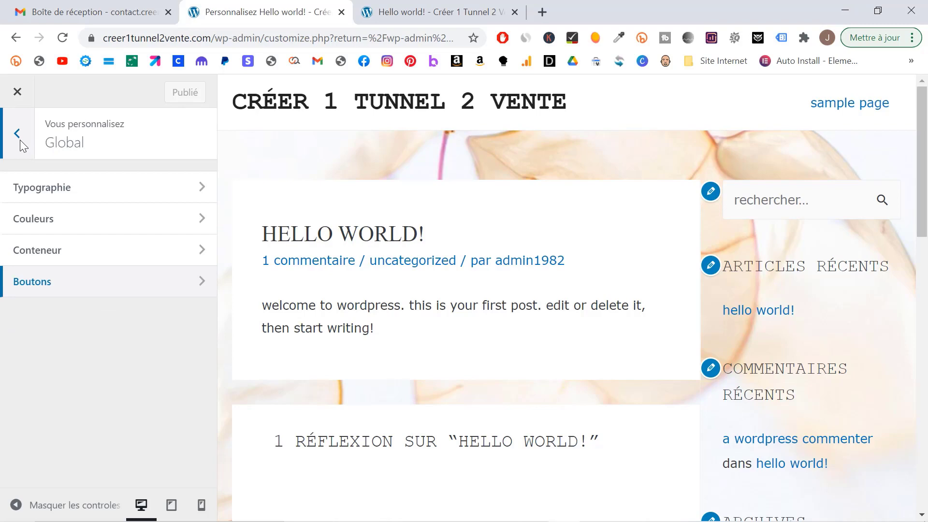
click(19, 140)
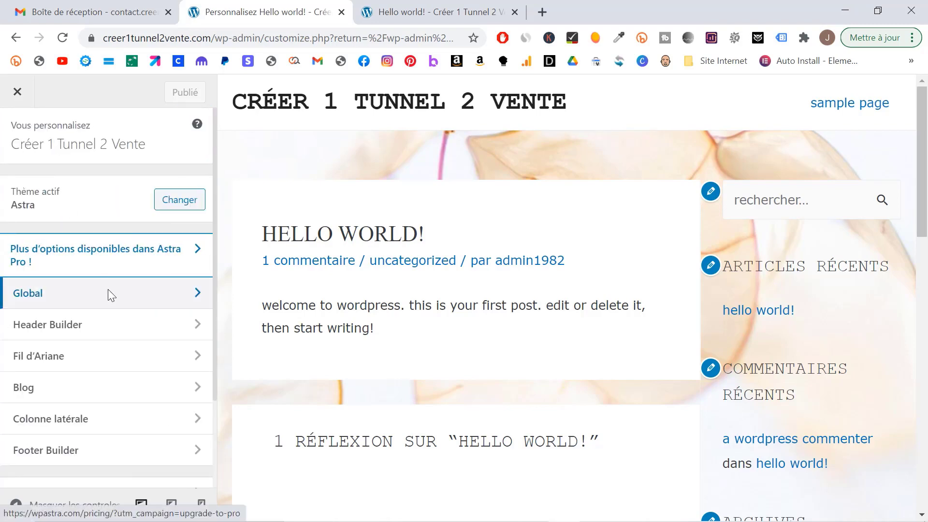
click(115, 324)
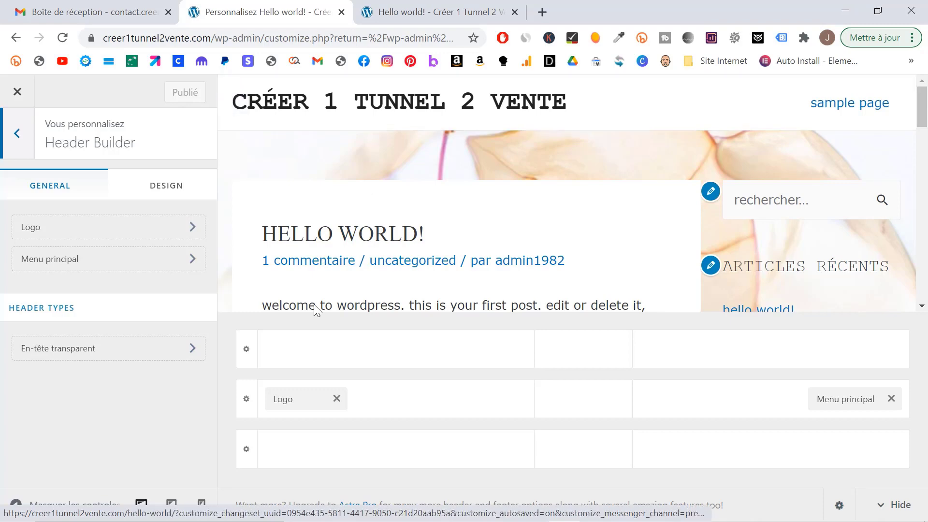
click(396, 348)
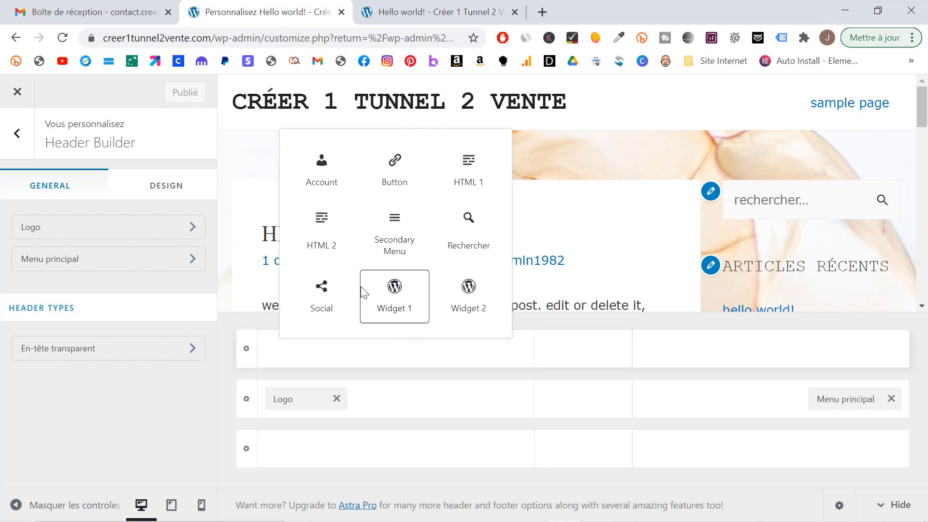
click(332, 296)
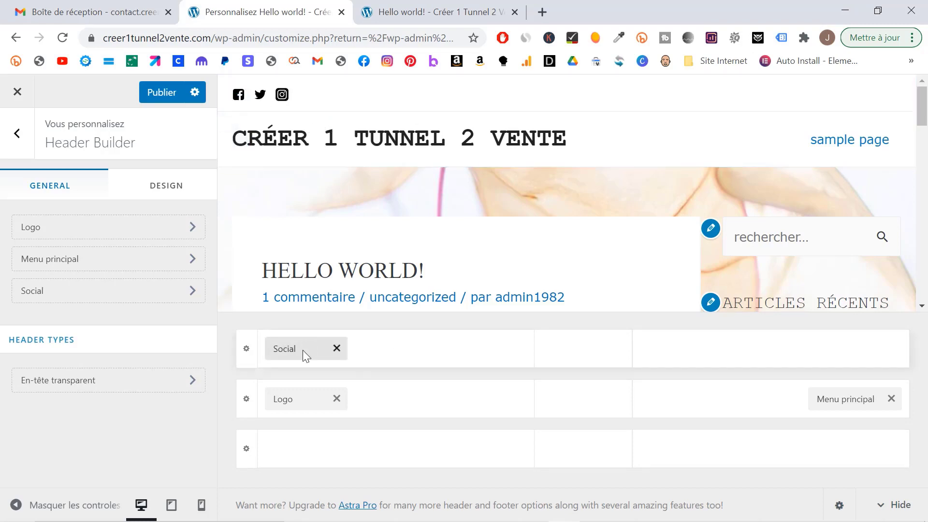
drag(302, 351, 726, 351)
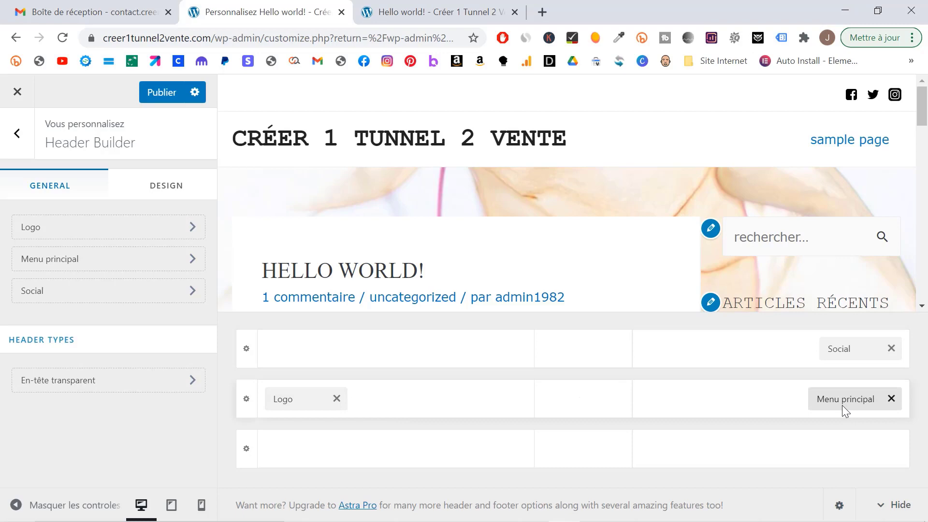
Step: Move Menu principal to the right section of the lowest header row and add a Rechercher element beside it
drag(842, 406, 830, 441)
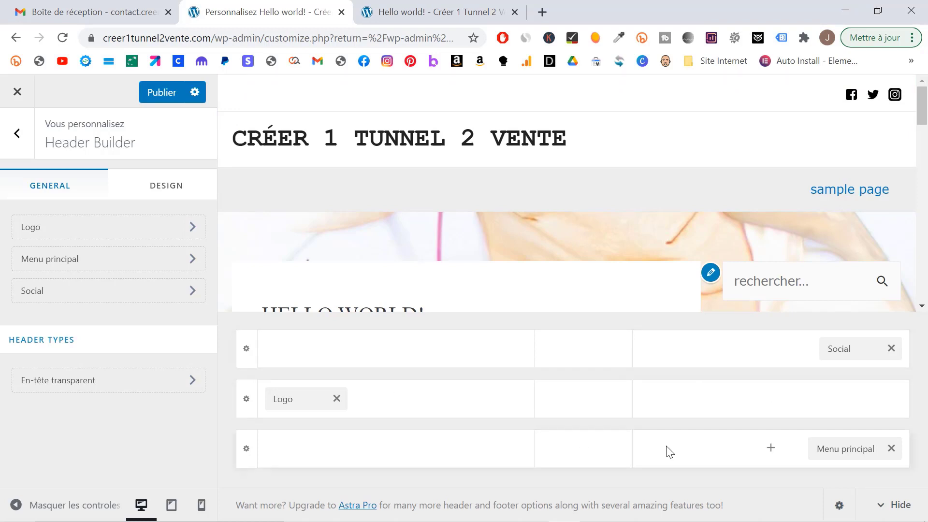
click(584, 400)
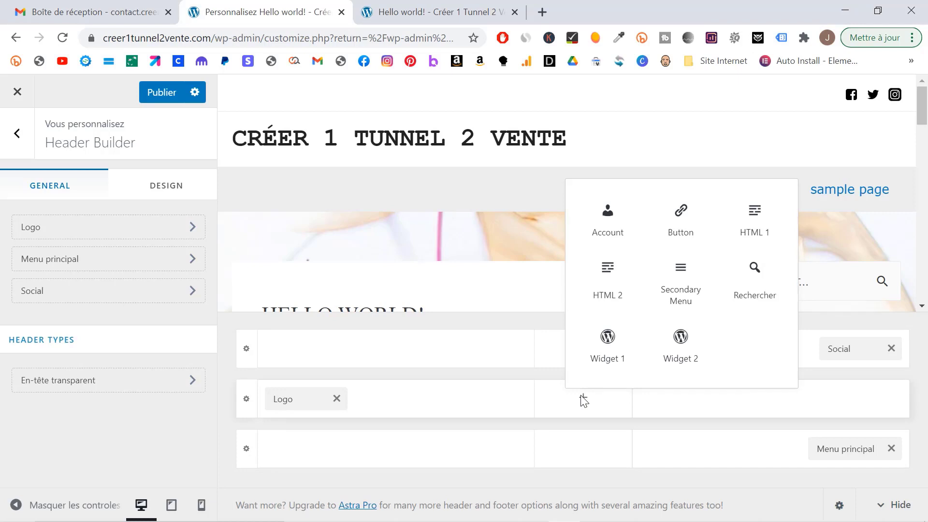
click(755, 269)
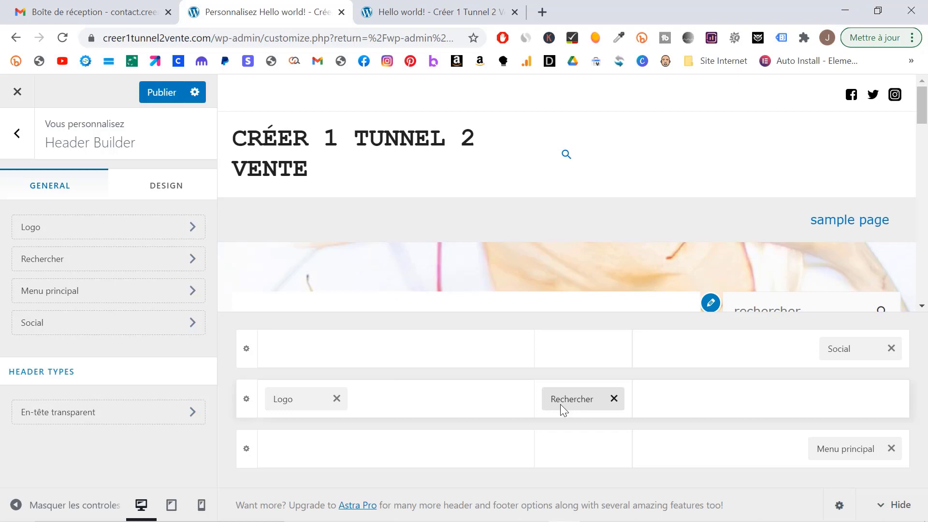
drag(560, 405, 666, 406)
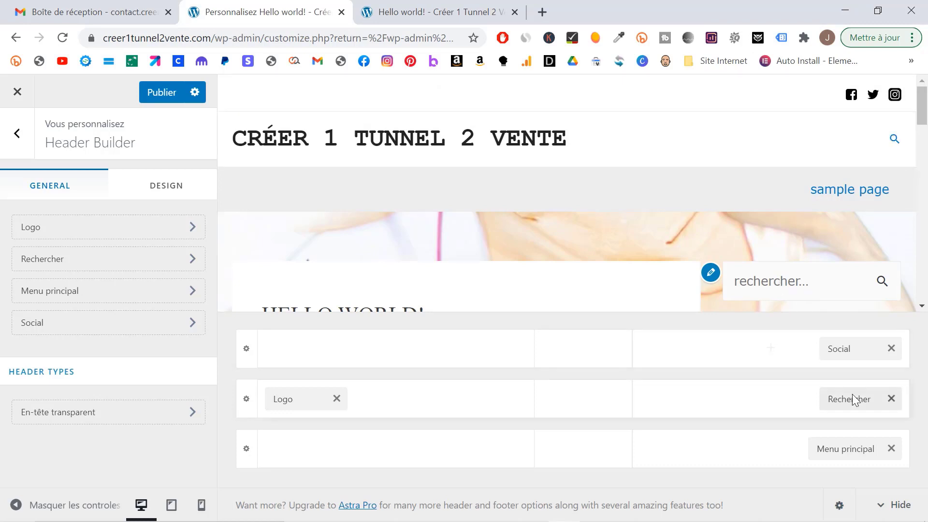
drag(853, 402, 892, 447)
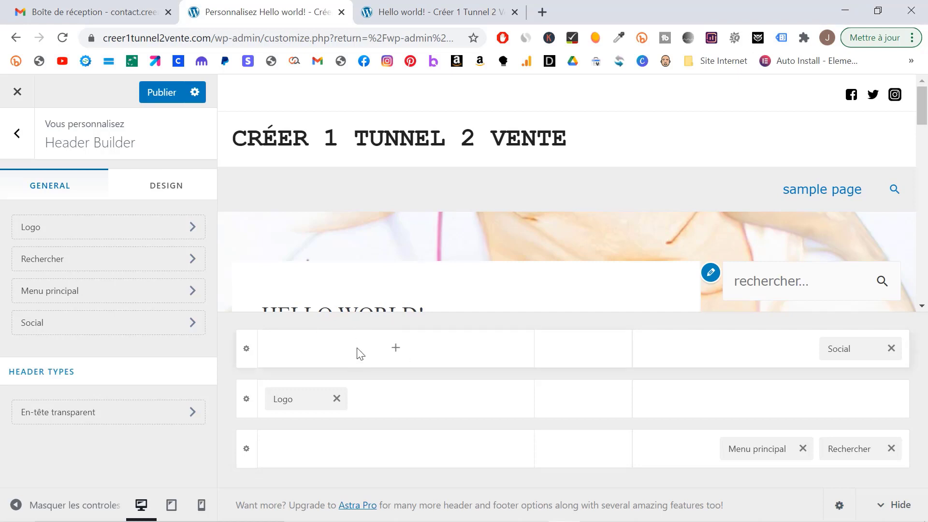
Step: Set the Above Header height to 30 and the Below Header height to 45, and return to the Header Builder overview
click(246, 347)
drag(22, 252, 2, 256)
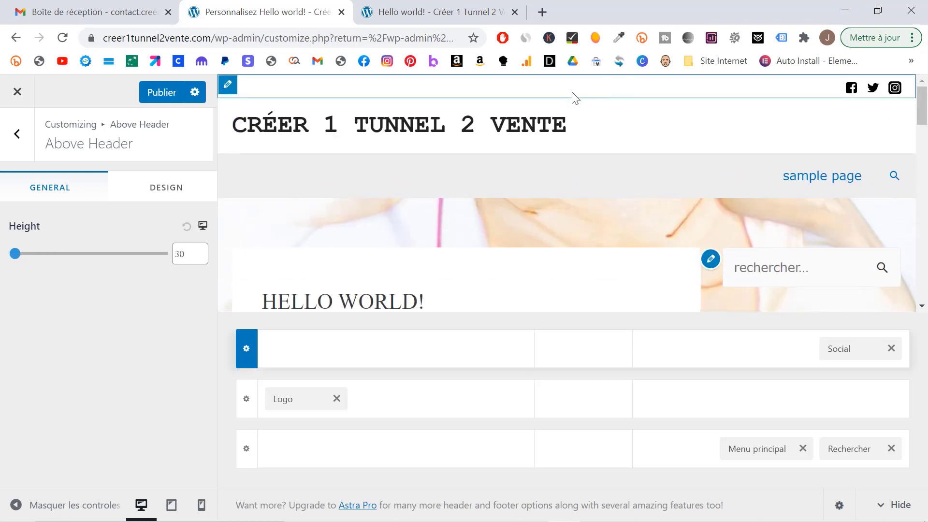
click(237, 414)
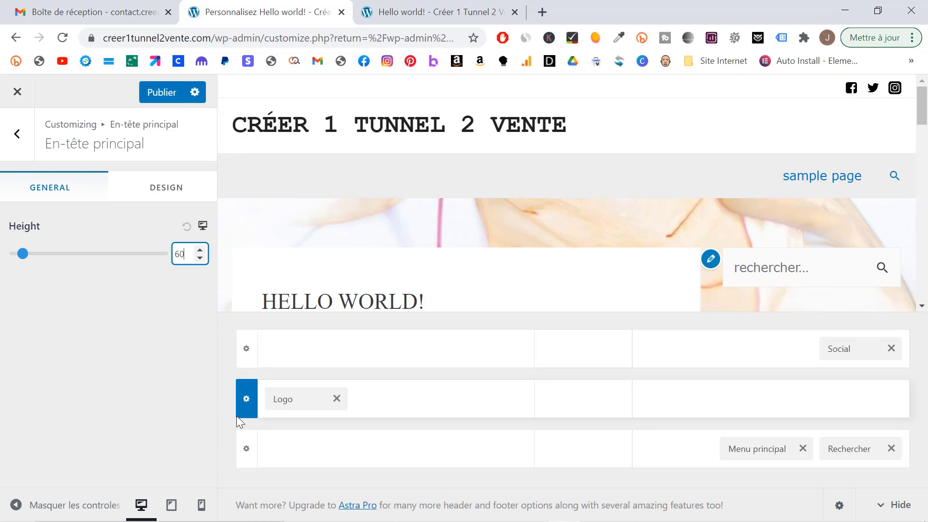
click(245, 460)
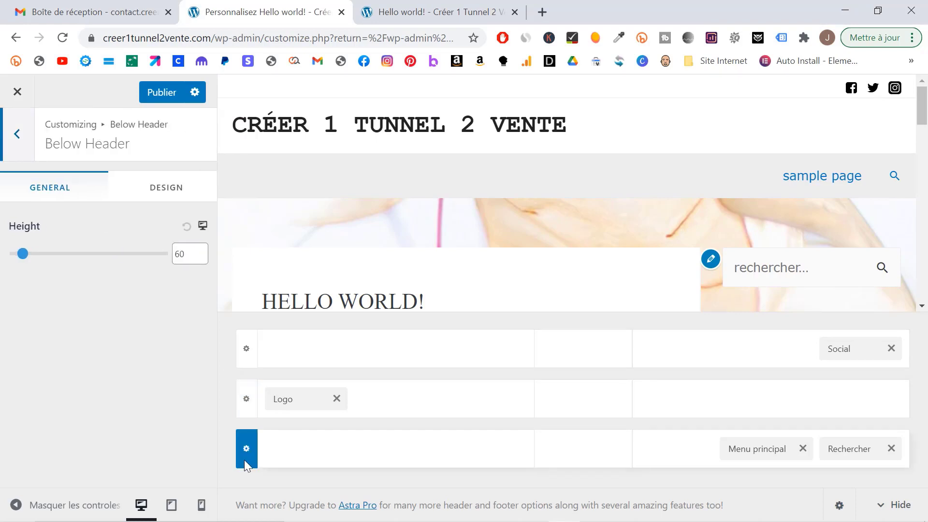
click(200, 258)
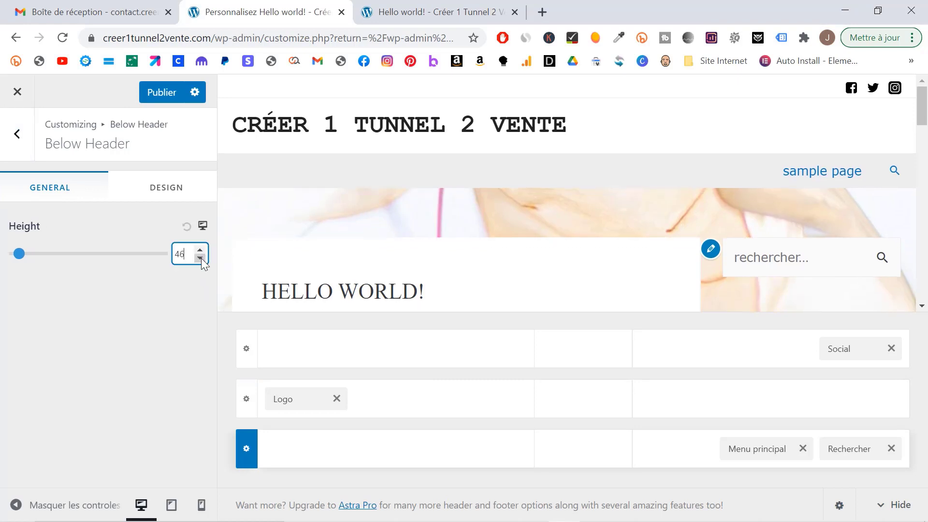
click(200, 258)
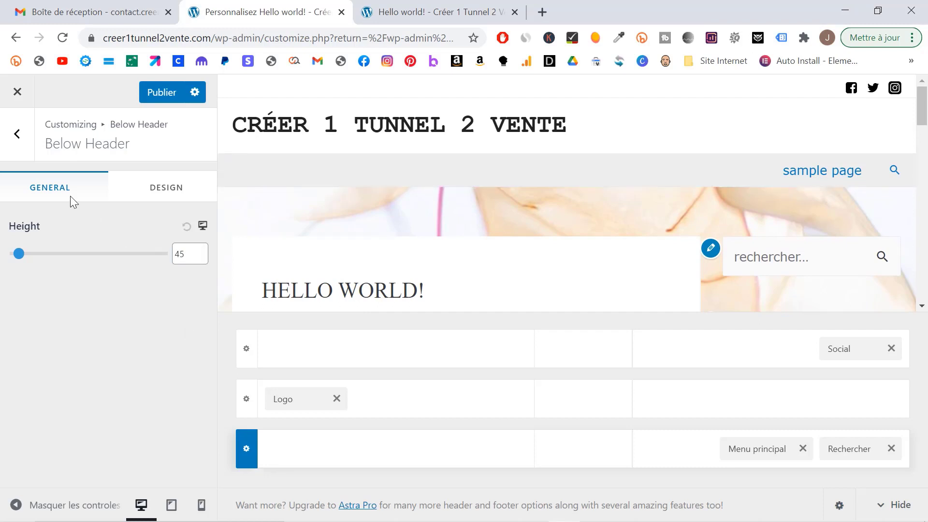
click(18, 137)
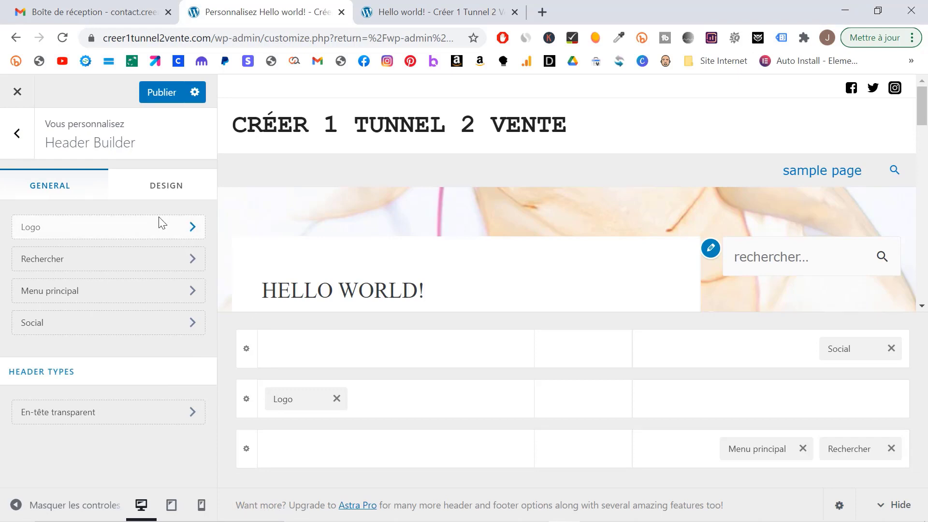
Step: Add a Pinterest icon to the header's Social element
click(859, 349)
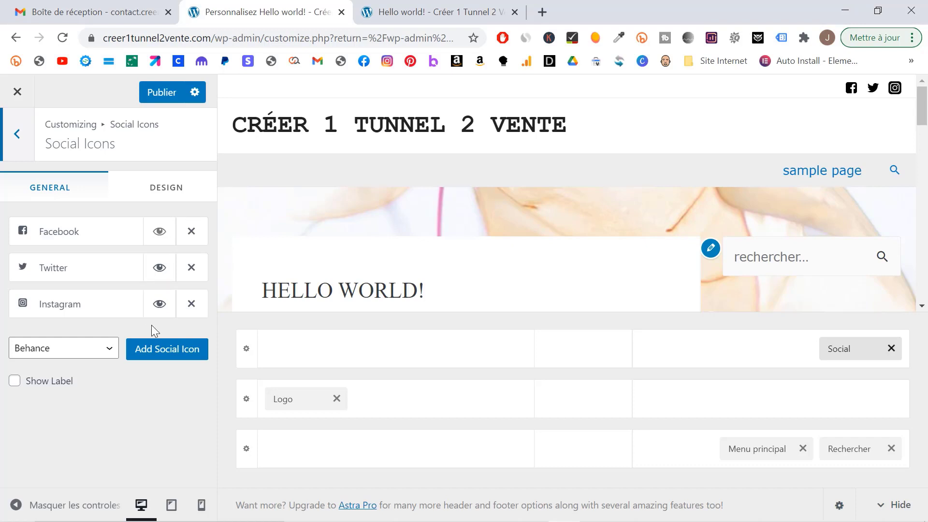
click(110, 350)
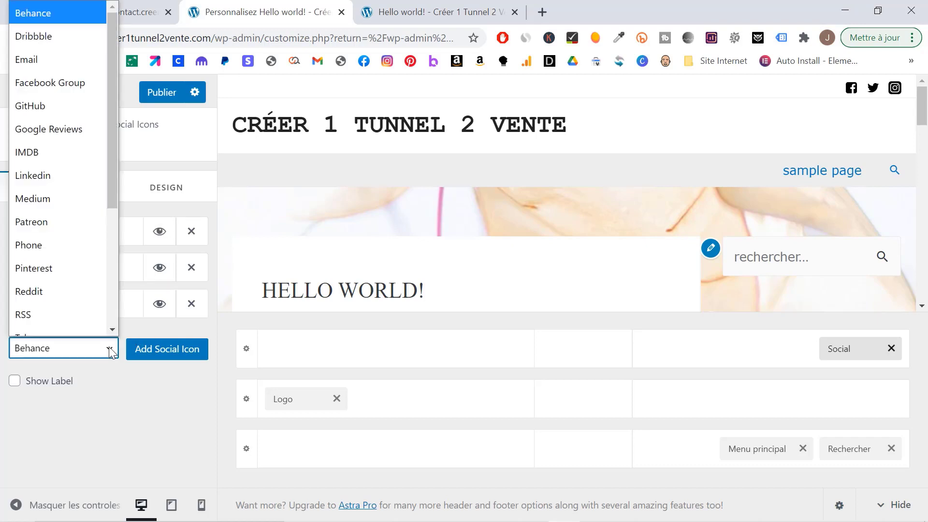
scroll(67, 290, down, 1)
click(68, 257)
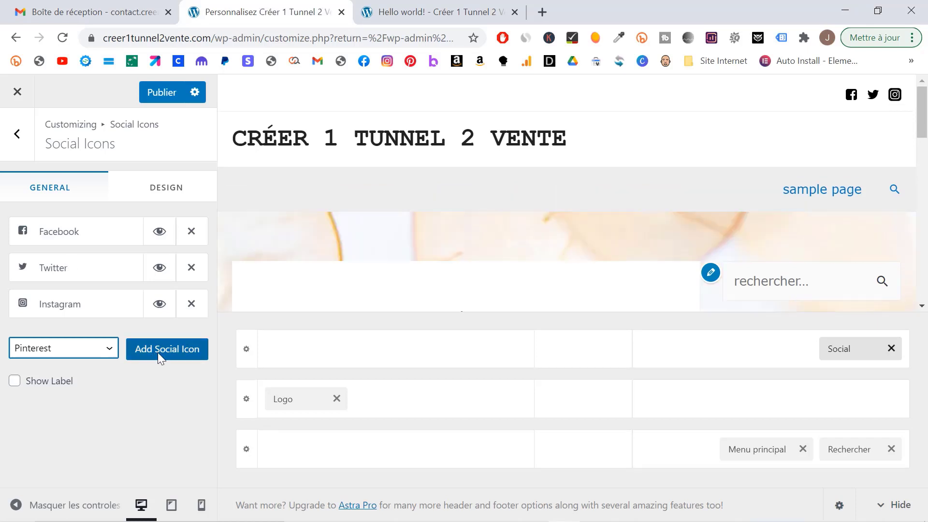
click(157, 351)
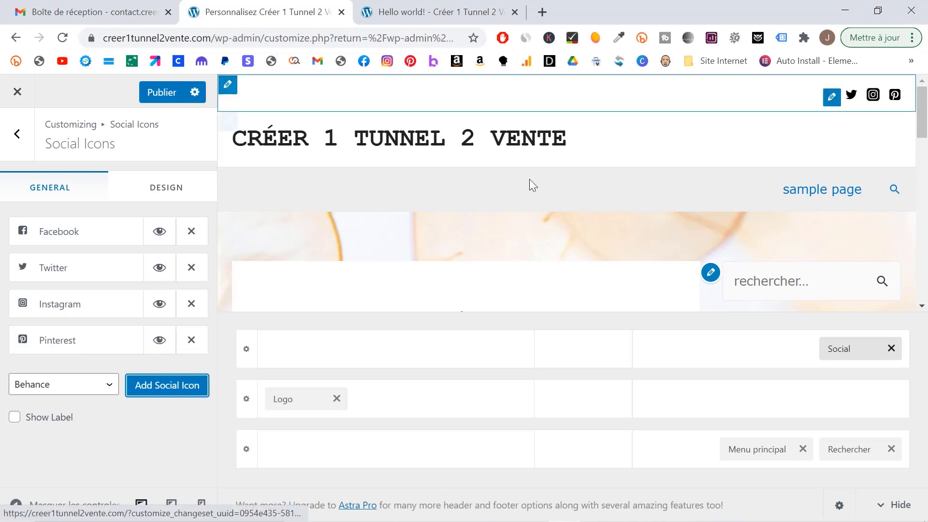
Step: Preview the social icons with labels, hide the labels again, and add a Linkedin icon
click(15, 418)
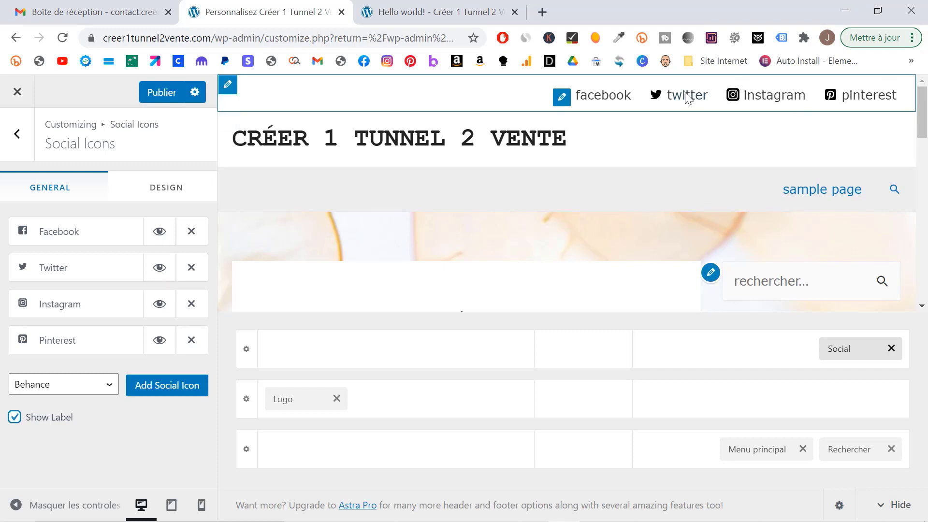
click(15, 418)
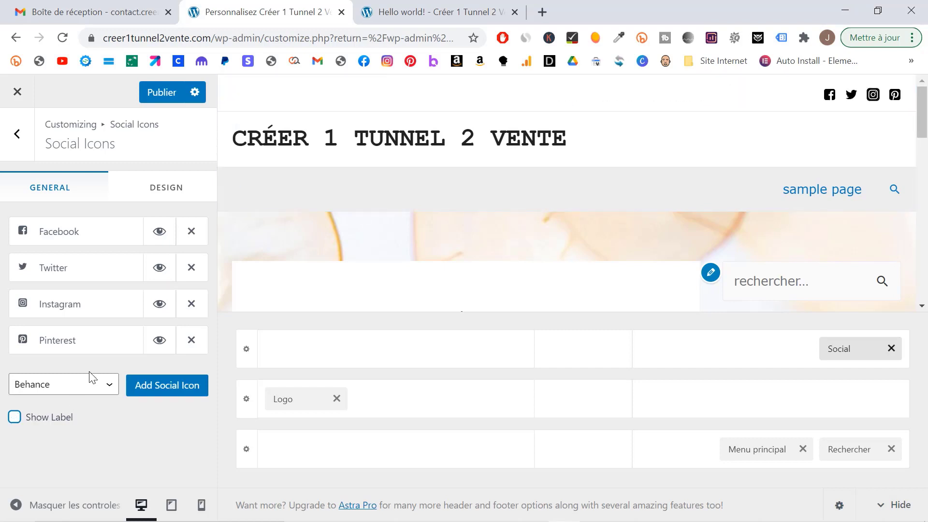
click(94, 384)
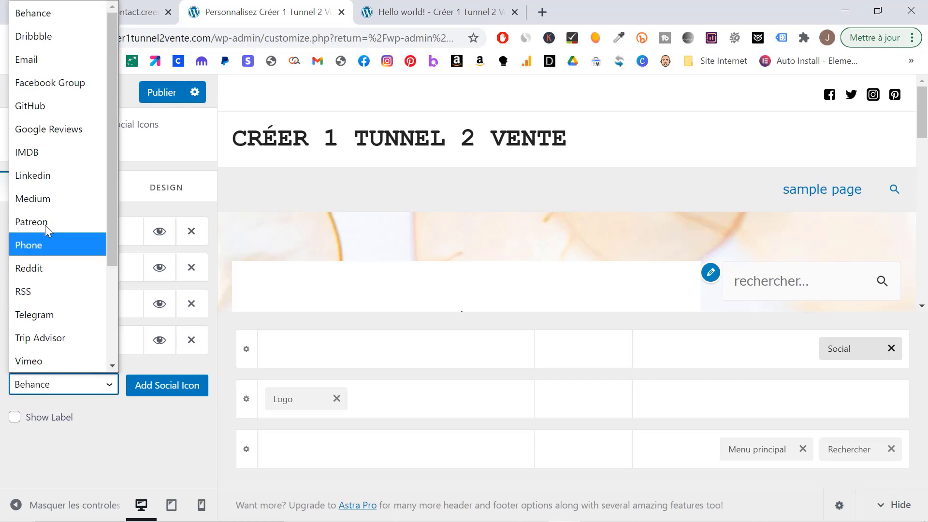
click(44, 180)
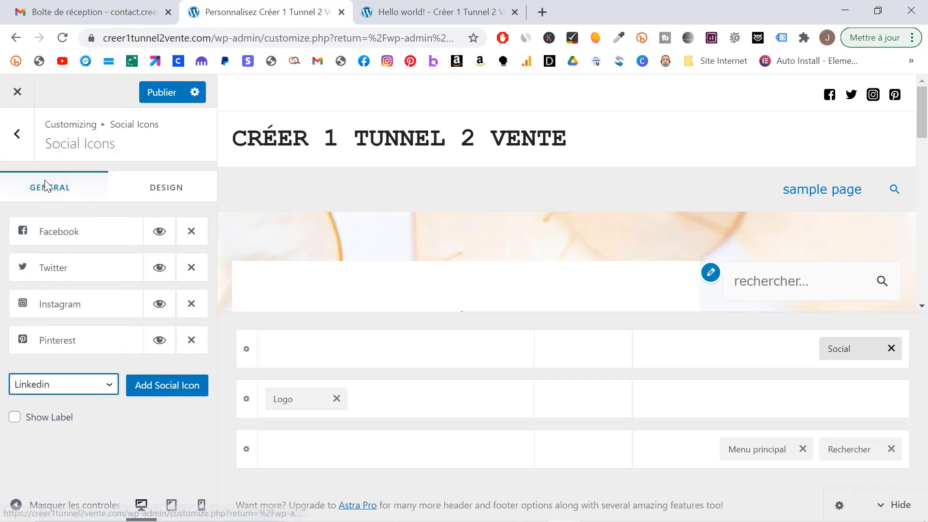
click(161, 383)
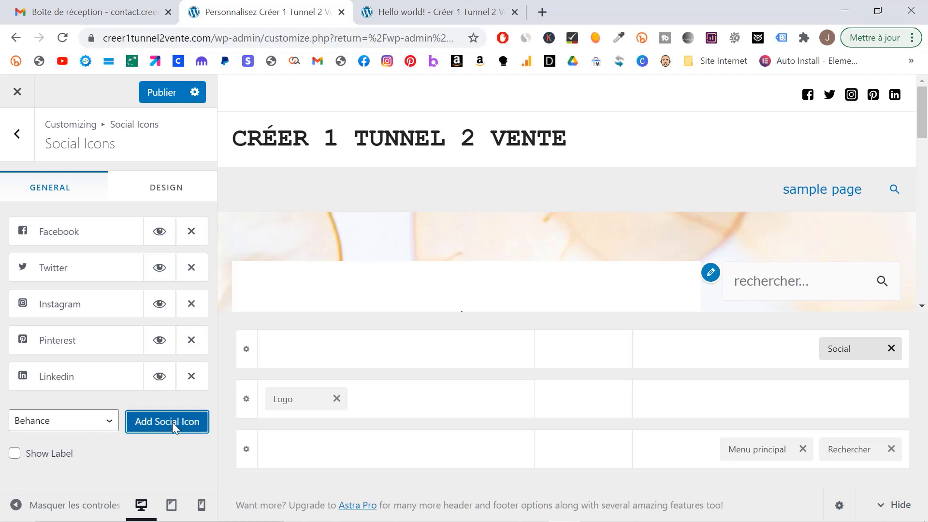
click(108, 418)
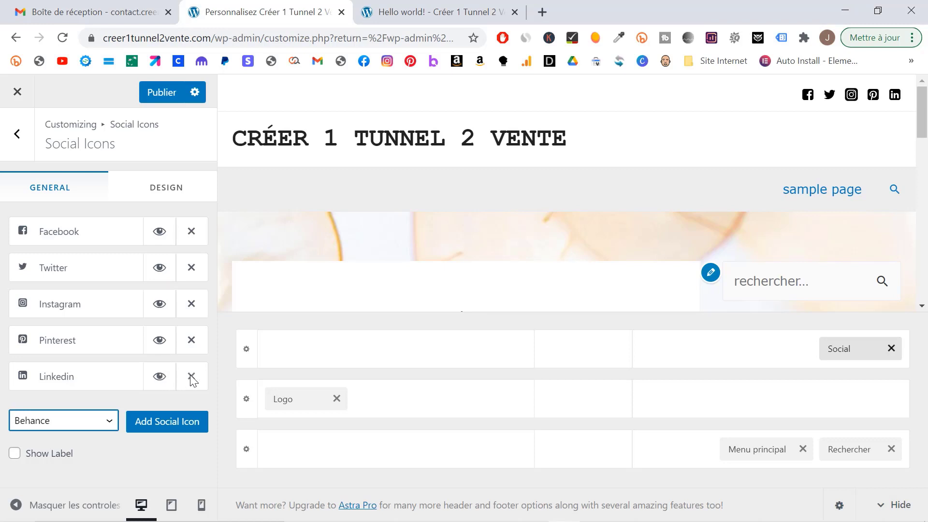
Step: Hide the Linkedin icon in the header and show it again
click(158, 376)
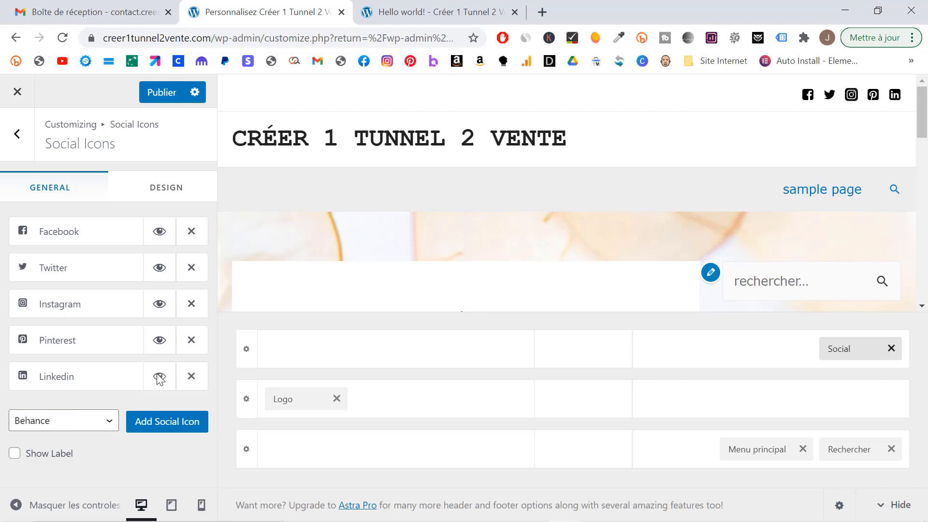
click(161, 378)
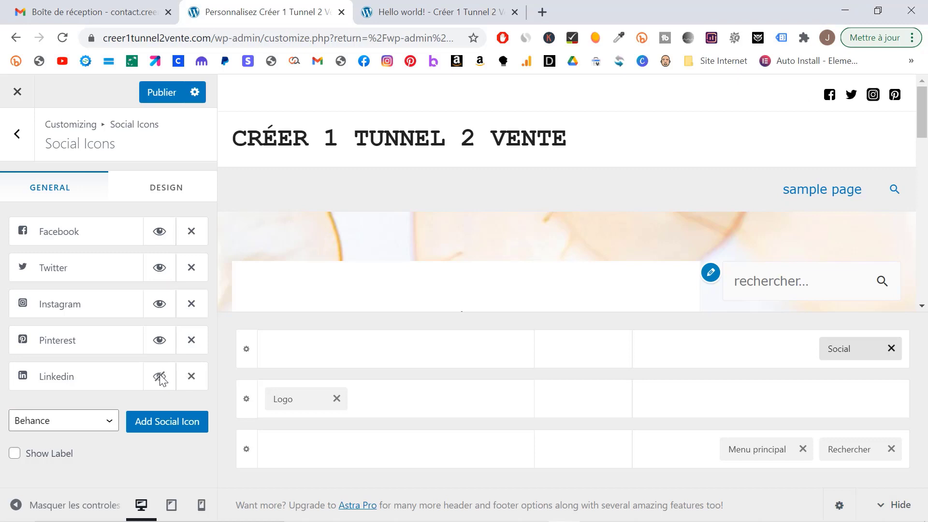
click(160, 378)
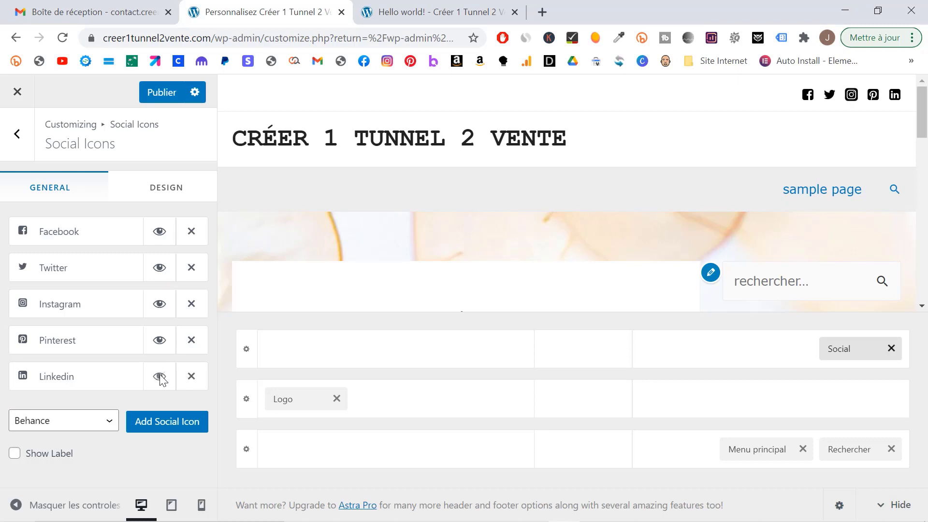
Step: Enable labels for the social icons and set the Facebook icon's label to FB
click(60, 235)
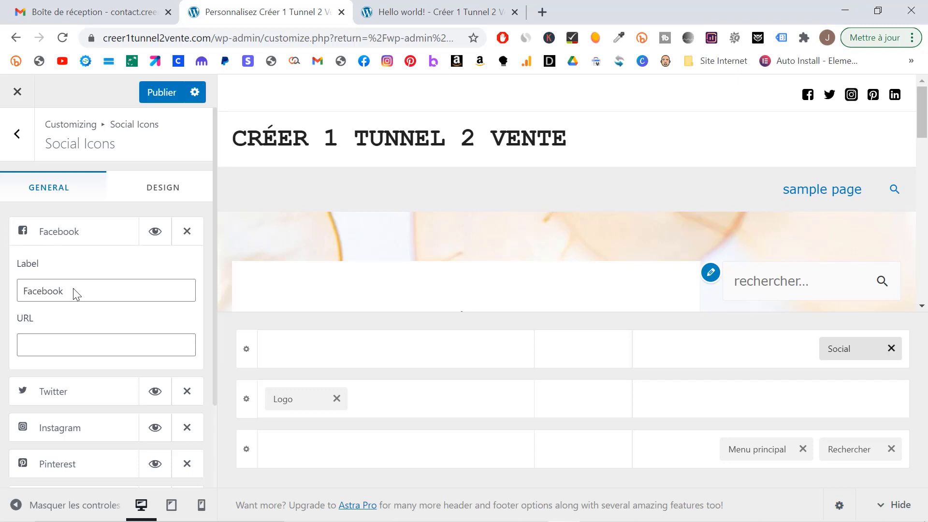
scroll(75, 293, down, 2)
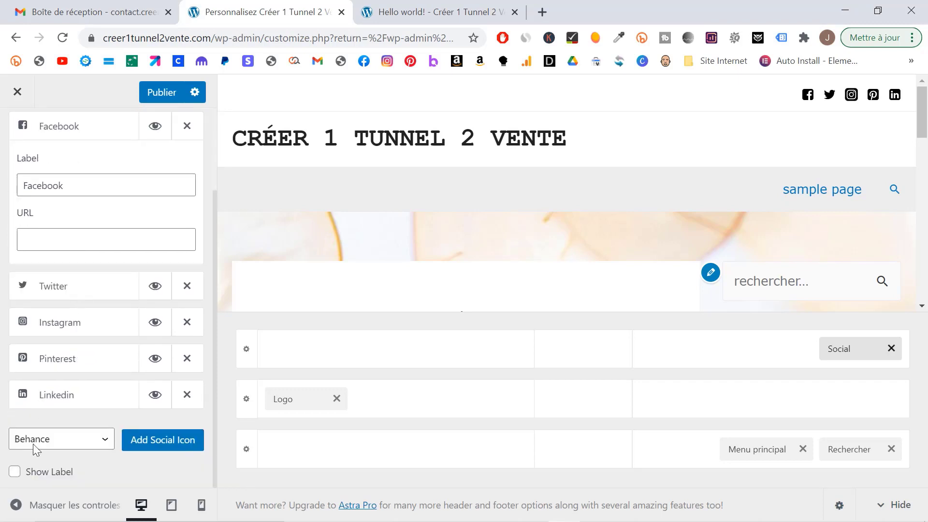
click(14, 473)
scroll(76, 306, up, 2)
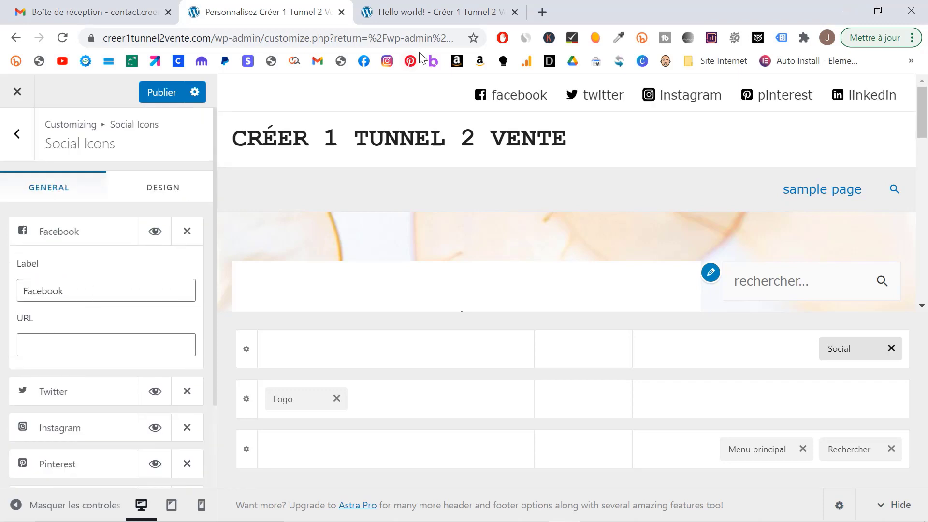
double_click(86, 290)
text(FB)
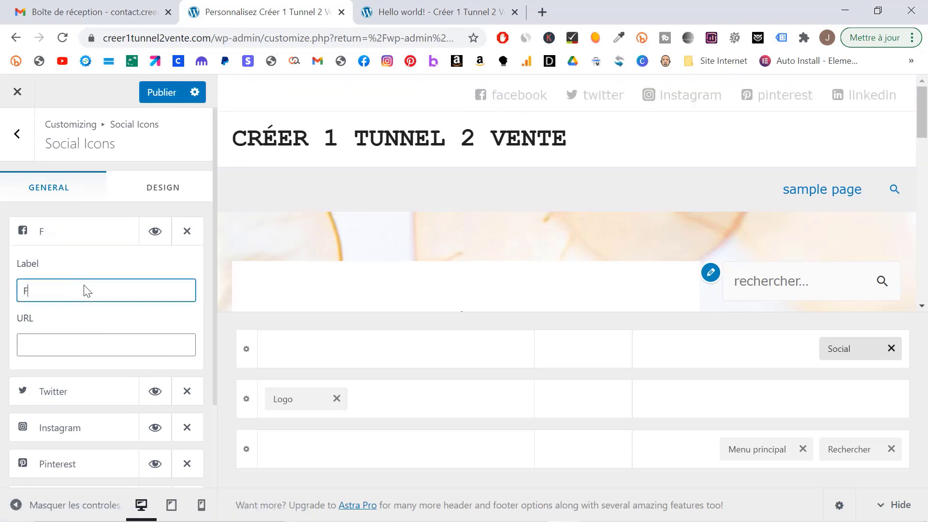
click(71, 350)
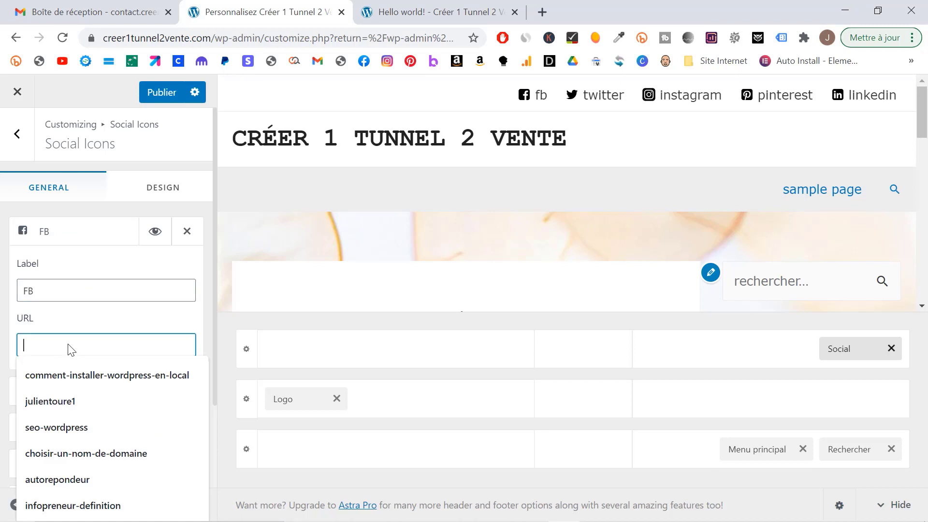
Step: Review the Facebook icon's URL field, the header's design settings, and the Logo and Menu principal element settings
click(69, 330)
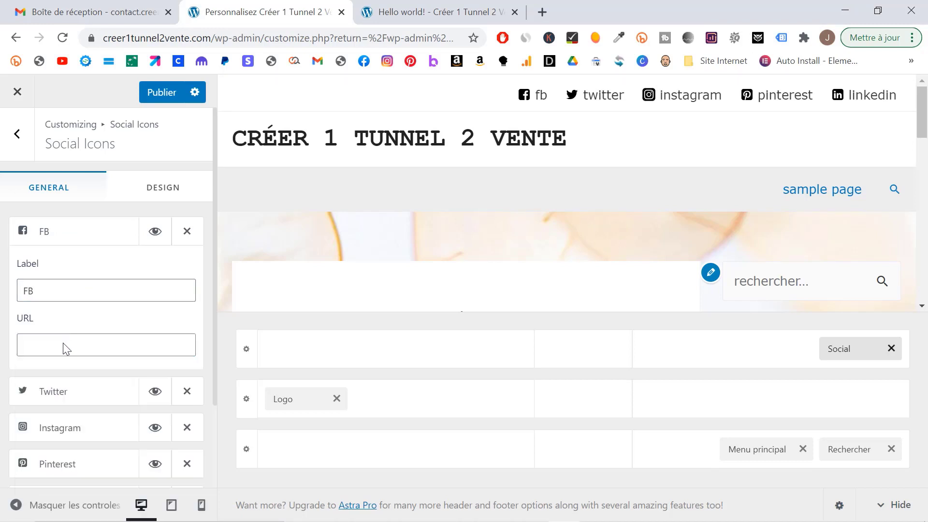
scroll(10, 212, down, 2)
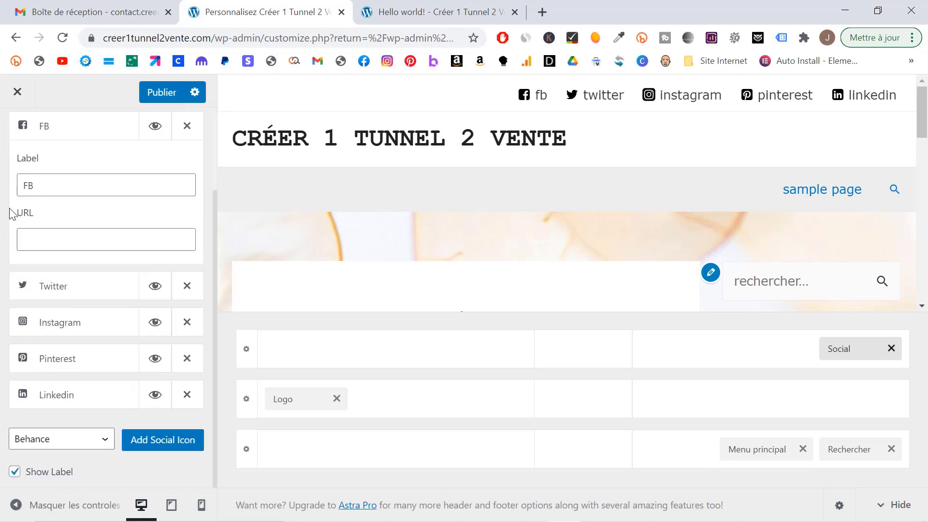
scroll(11, 212, up, 2)
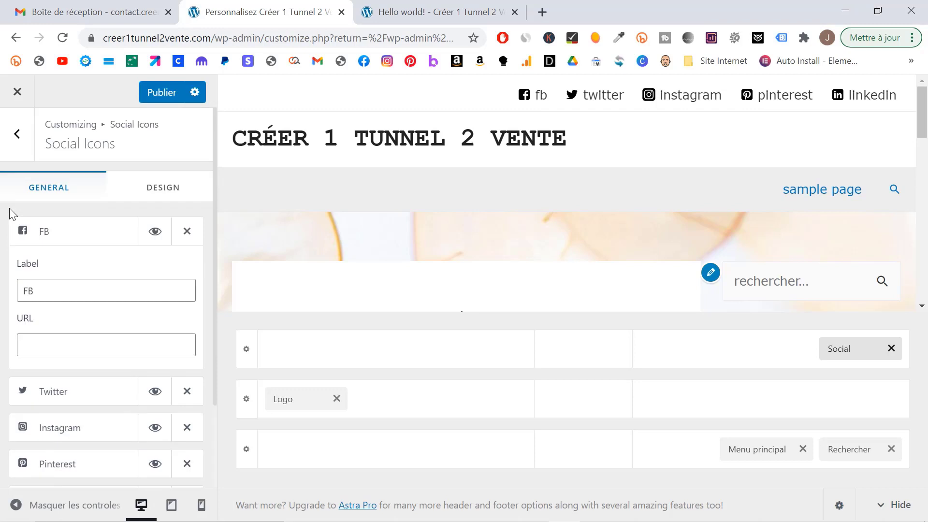
click(18, 138)
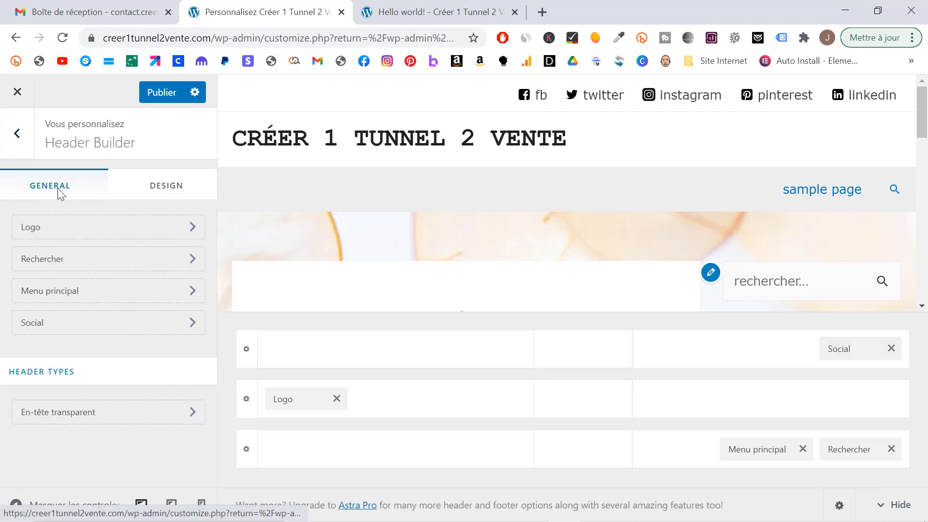
click(158, 188)
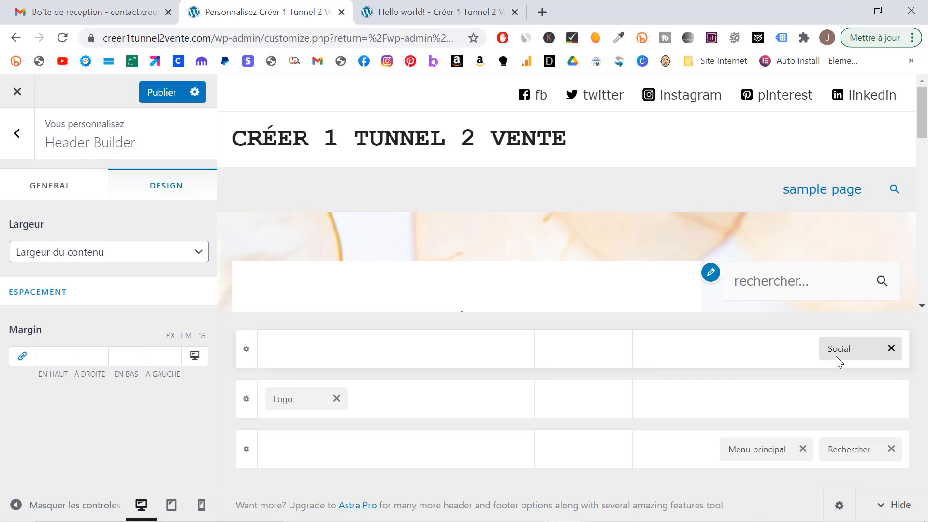
click(276, 408)
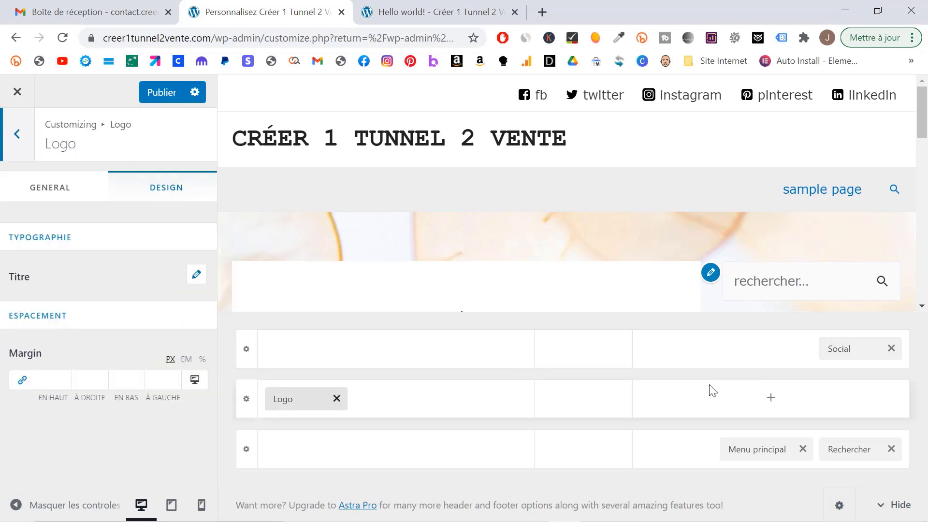
click(738, 451)
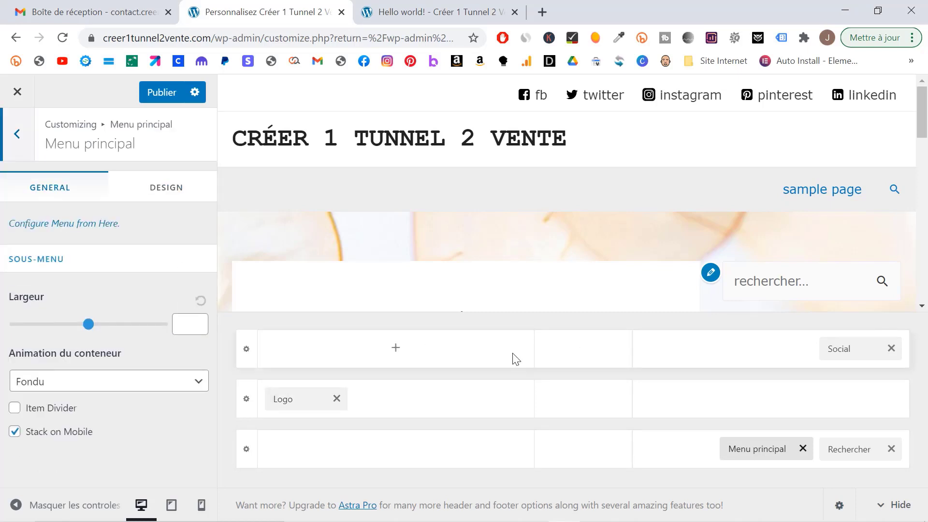
Step: Display the site slogan below the site title in the Logo element and publish the change
click(311, 399)
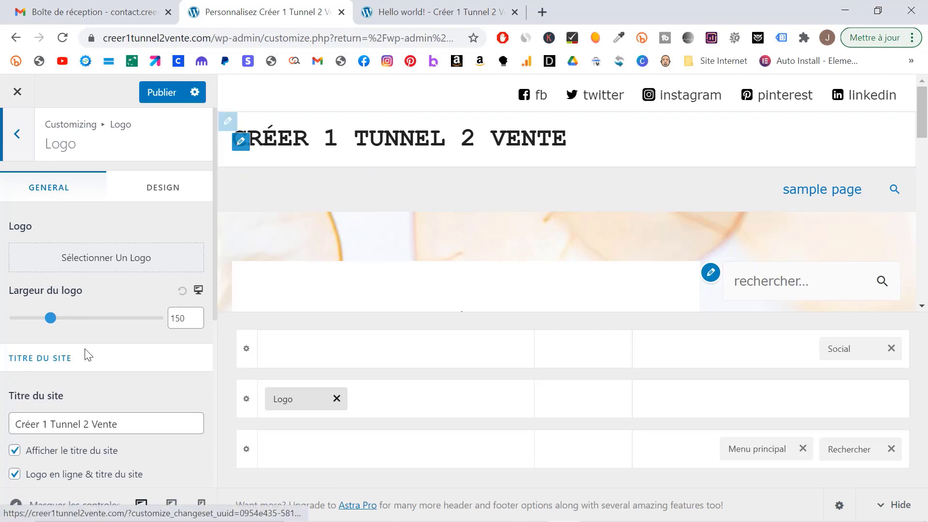
scroll(85, 348, down, 2)
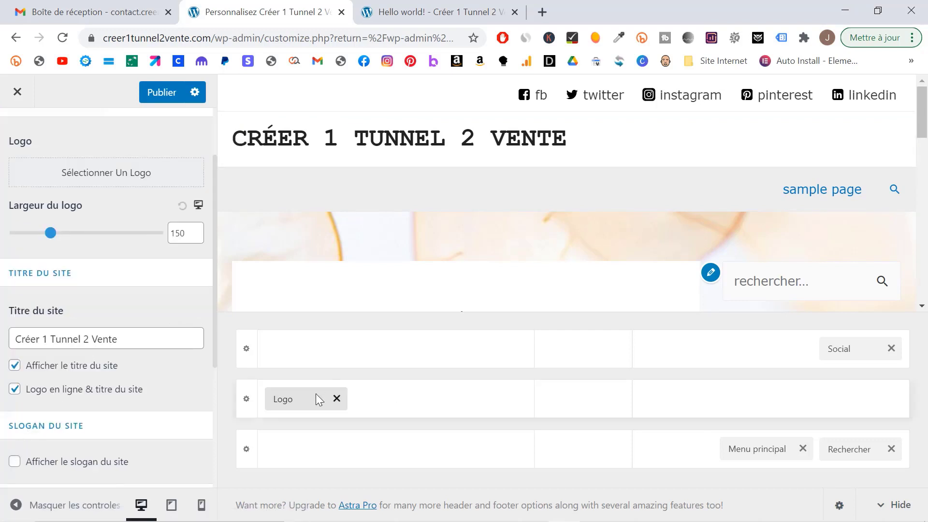
click(15, 462)
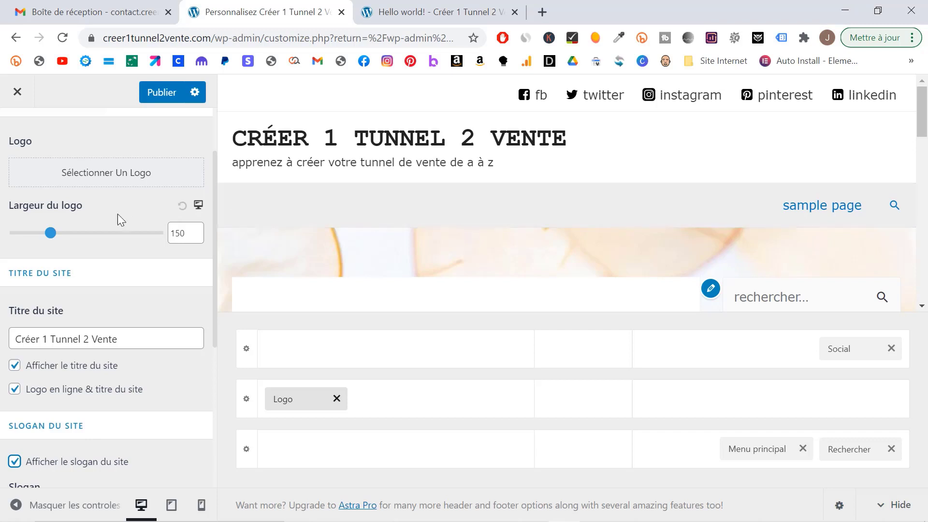
shift+click(300, 143)
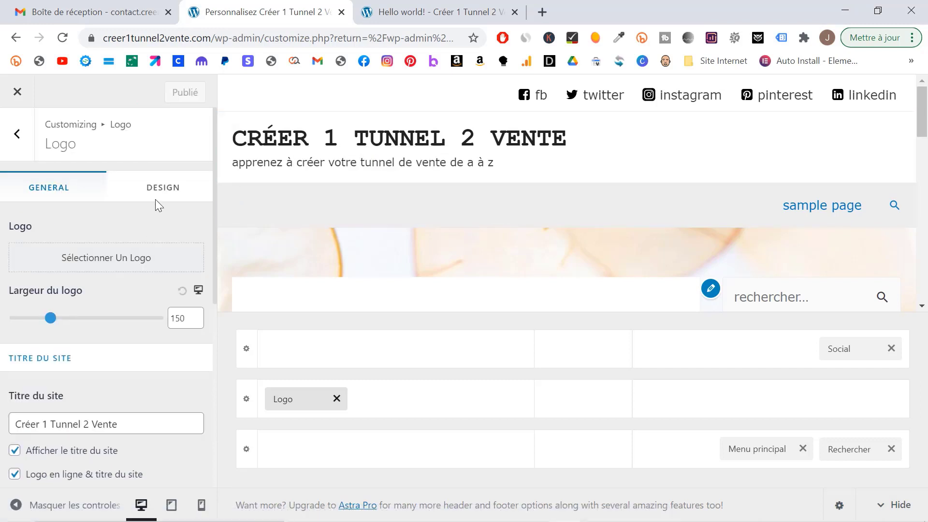
Step: Set the site title's font size to 28 px in the Logo element's typography
click(166, 192)
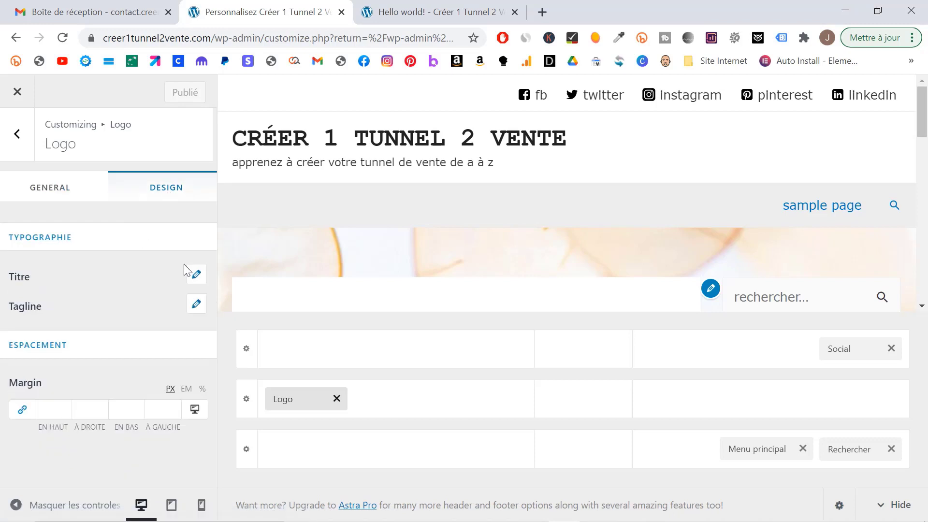
click(196, 273)
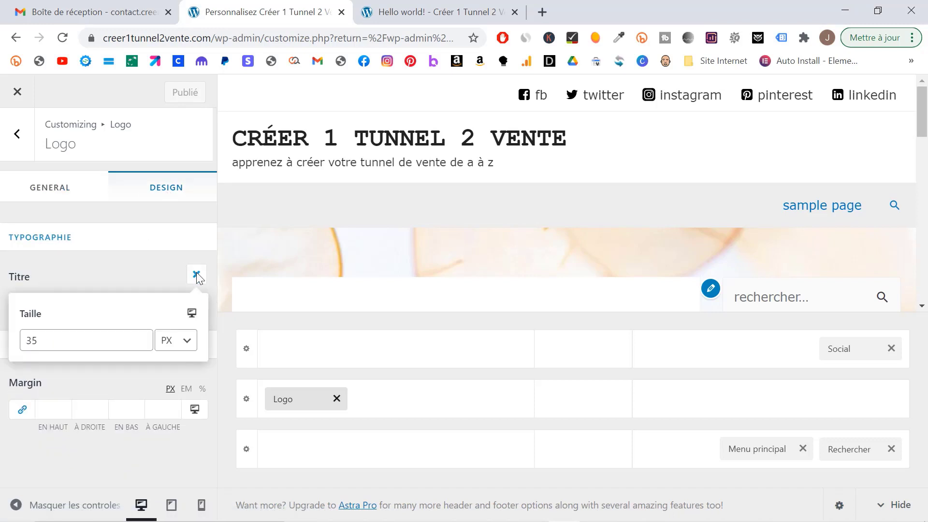
click(143, 338)
click(143, 337)
click(143, 337)
click(143, 338)
click(144, 337)
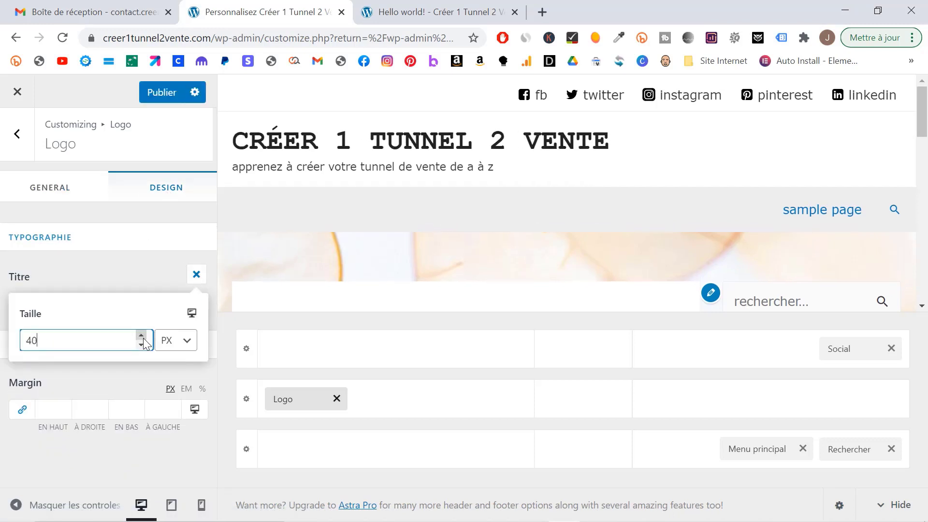
click(141, 345)
click(141, 345)
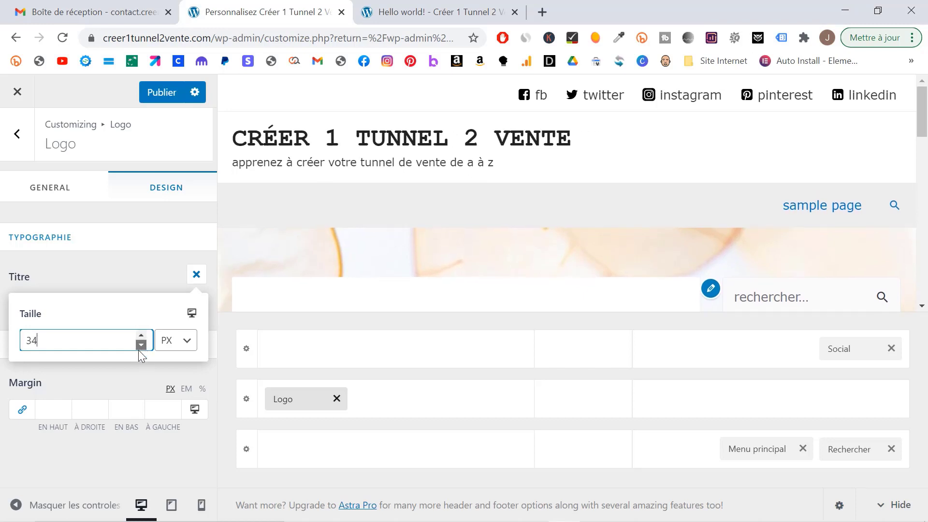
click(141, 345)
click(140, 345)
click(141, 346)
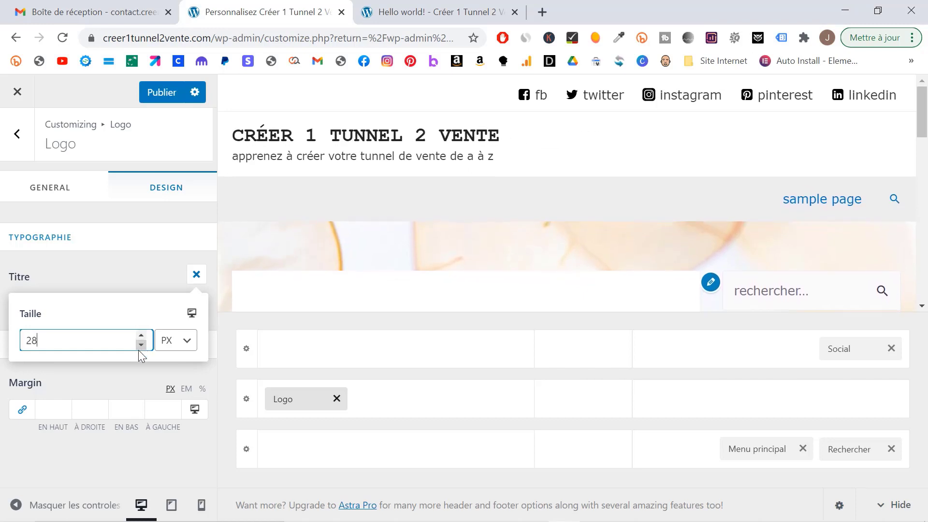
click(140, 345)
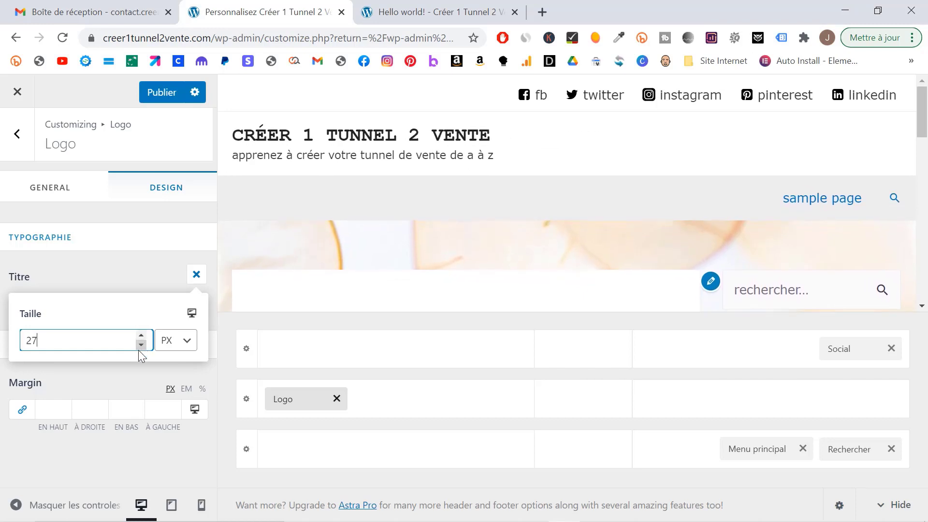
click(126, 280)
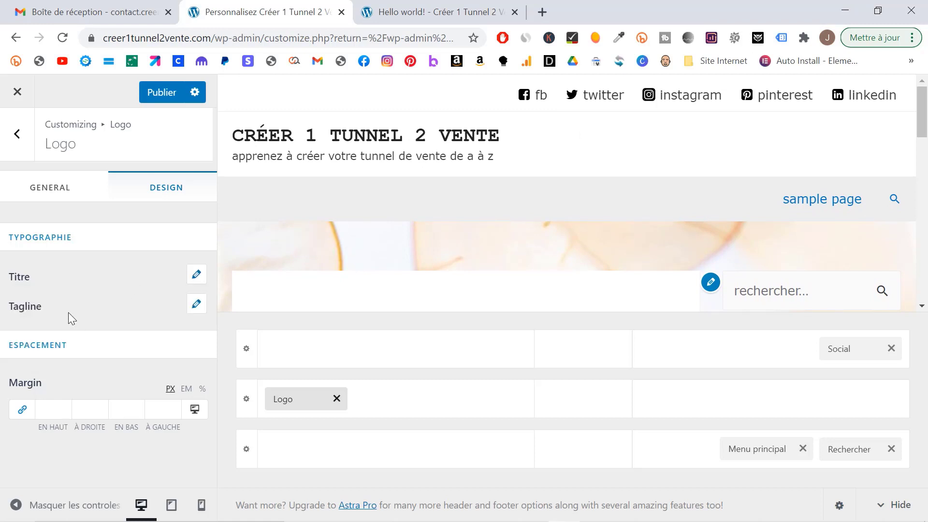
Step: Try other font sizes for the tagline and return it to 15 px
click(33, 306)
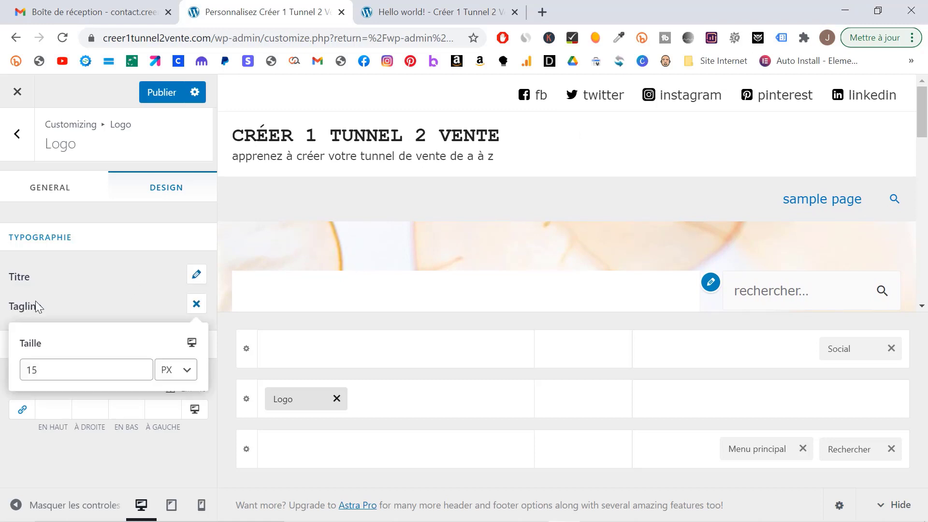
click(142, 365)
click(141, 365)
click(142, 365)
click(141, 365)
click(142, 365)
click(141, 374)
click(141, 374)
click(141, 375)
click(141, 374)
click(141, 374)
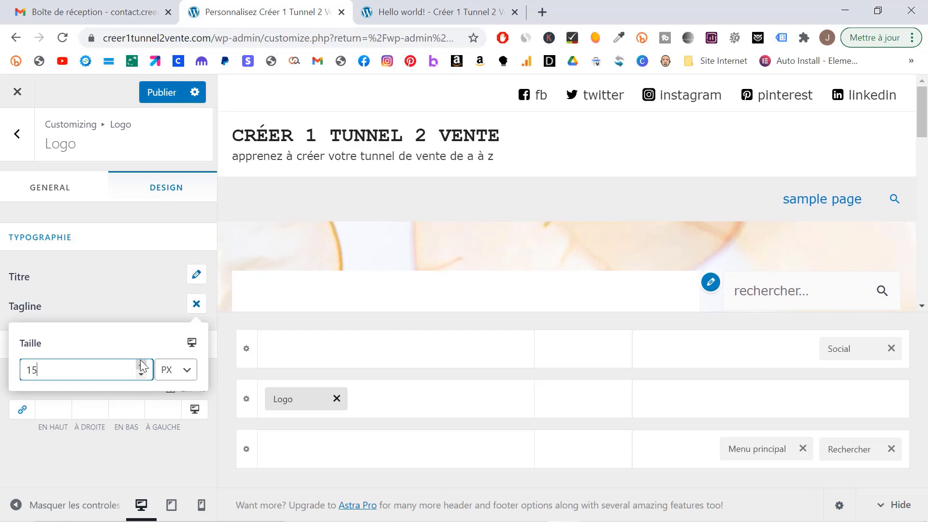
click(140, 311)
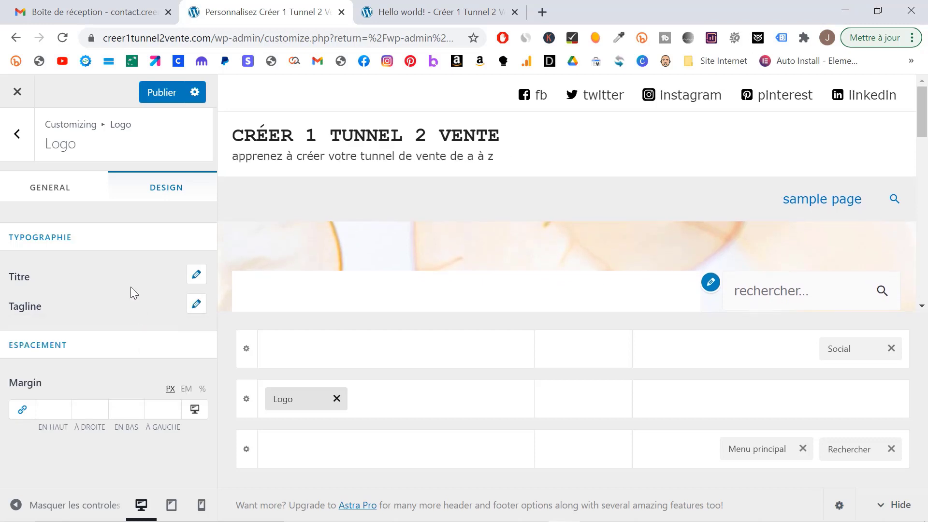
Step: Publish the title size change and view the transparent header's general settings
click(157, 92)
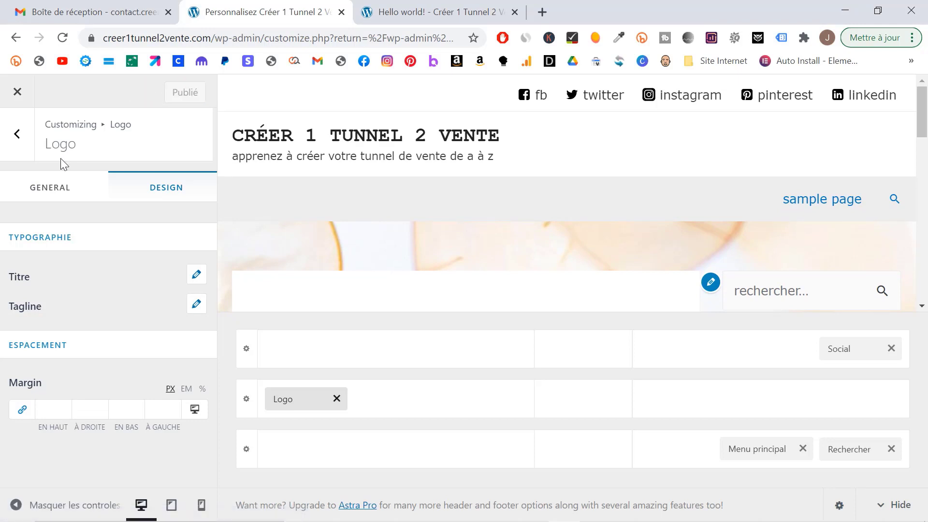
click(17, 137)
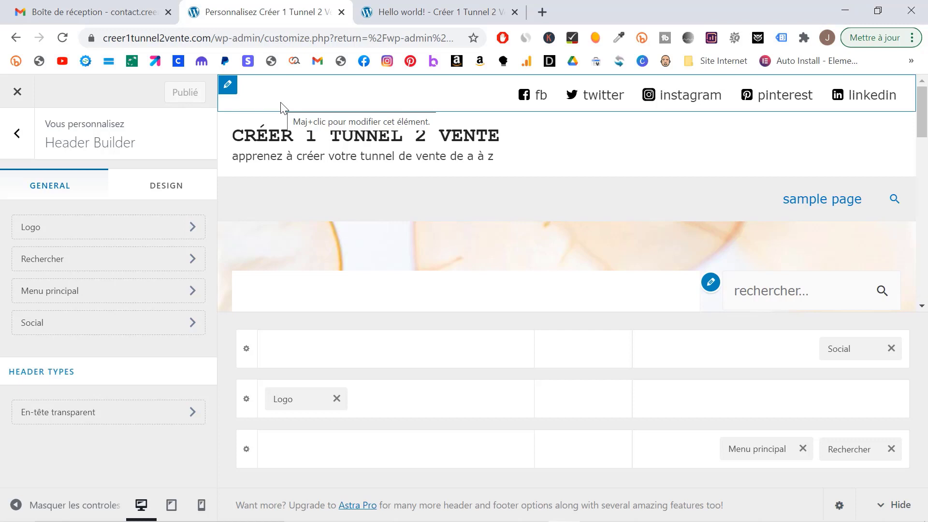
click(83, 412)
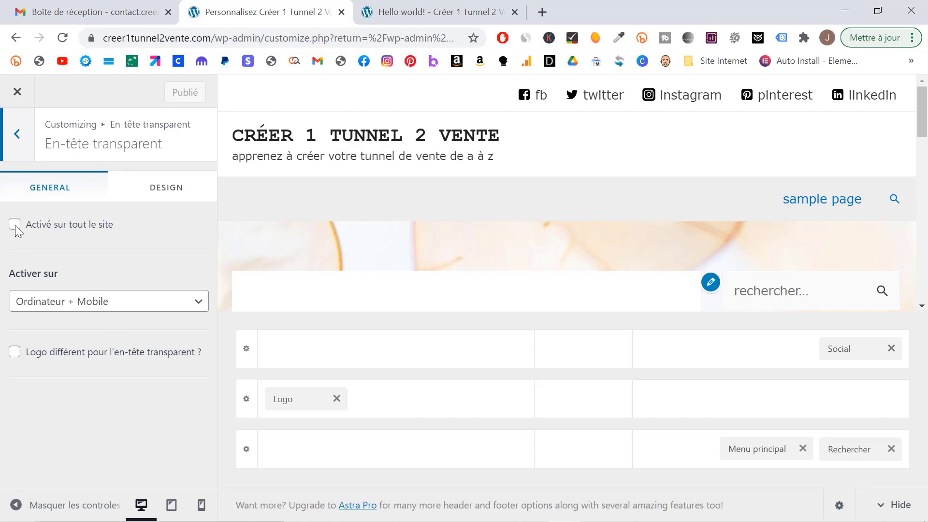
click(16, 134)
click(17, 138)
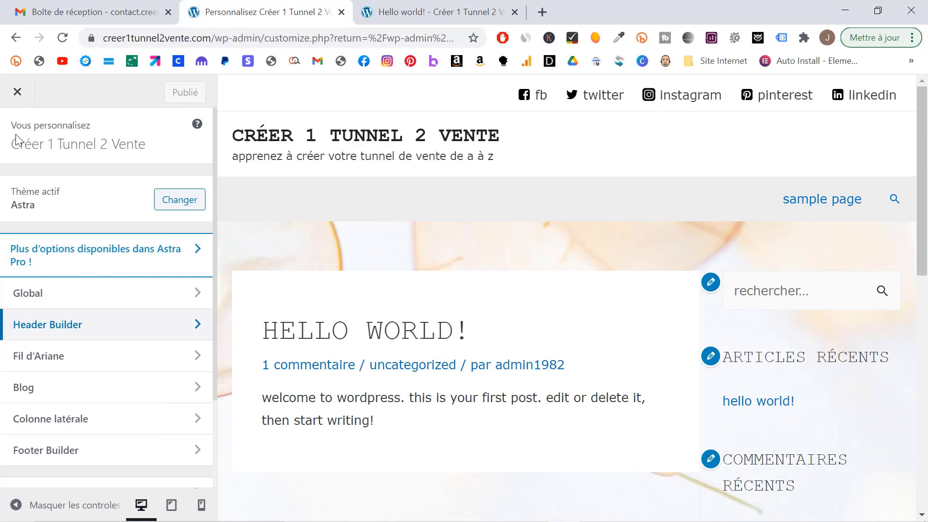
Step: Set the breadcrumb position to Avant le titre, checking it on the Hello world! post, and disable it on the home page
click(100, 354)
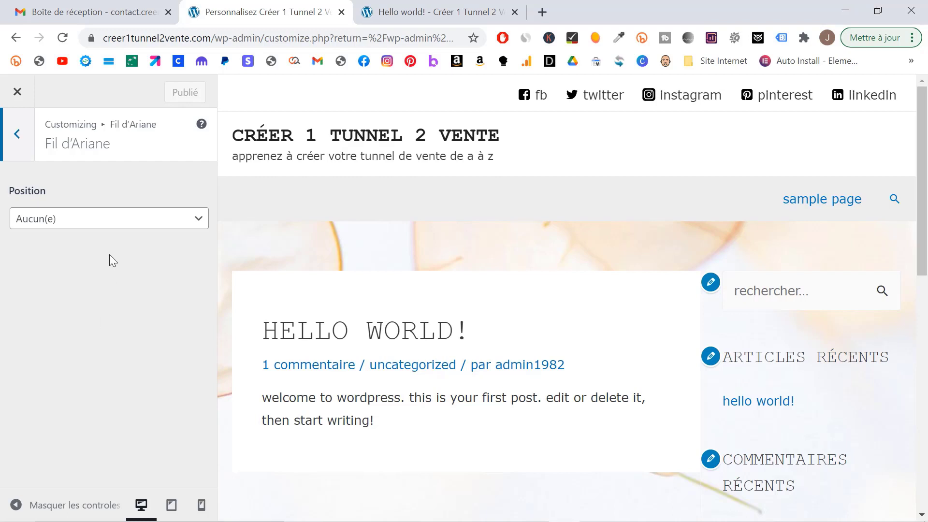
click(138, 218)
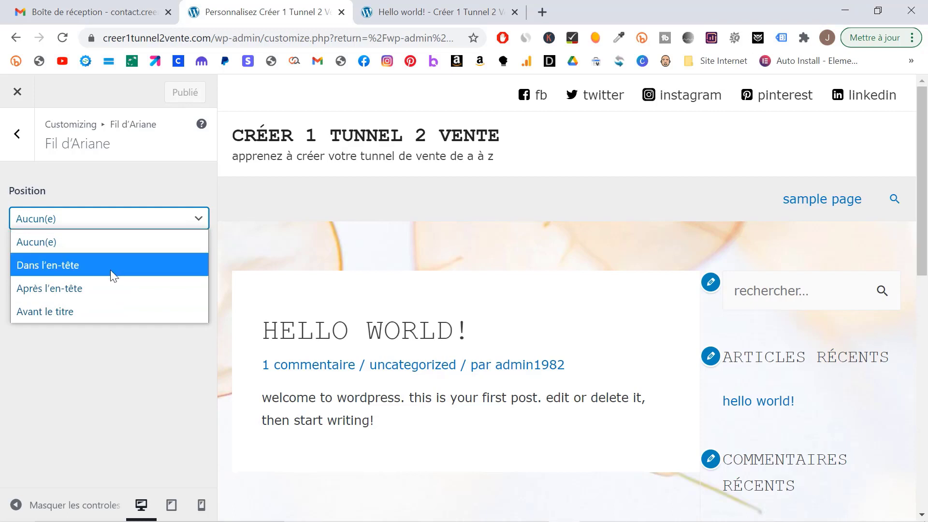
click(108, 312)
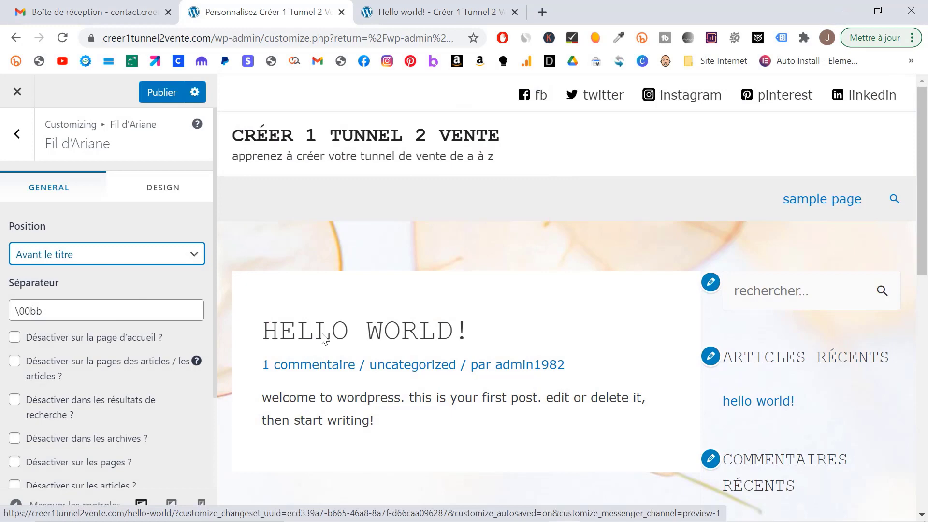
click(321, 333)
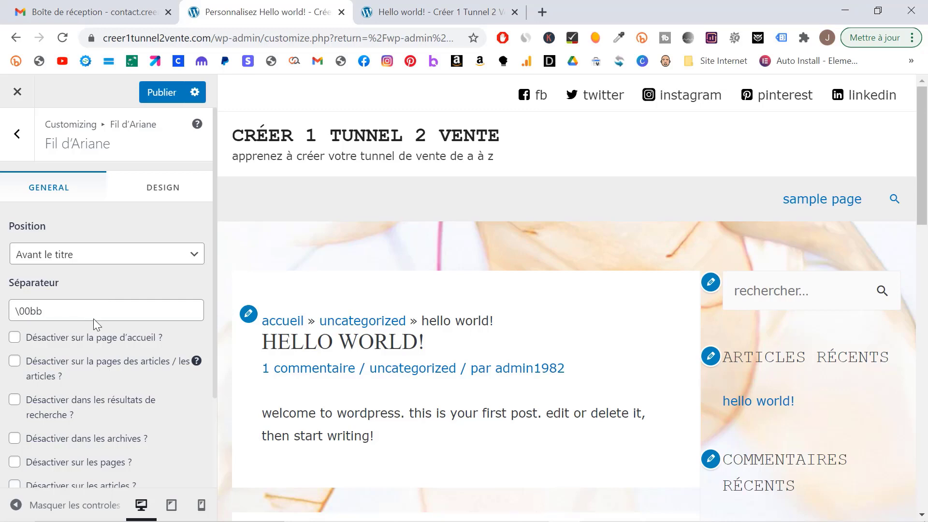
click(15, 337)
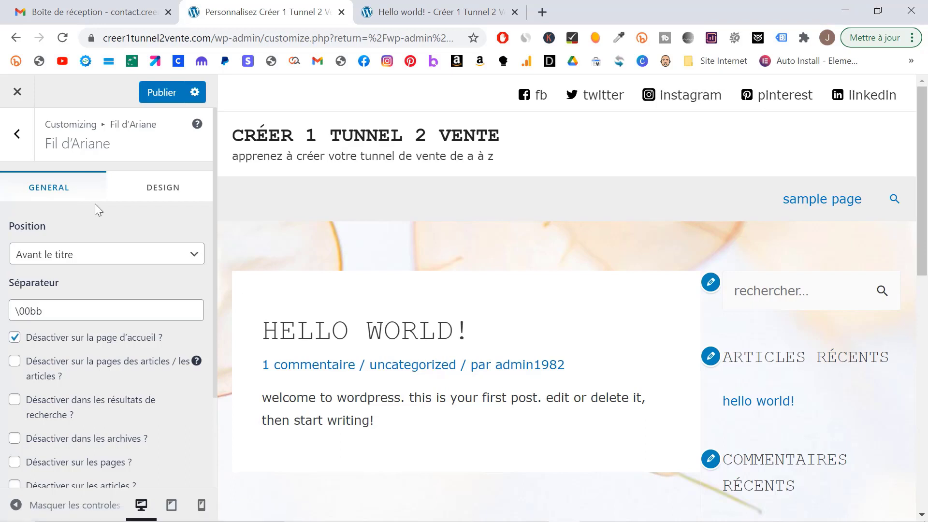
click(22, 133)
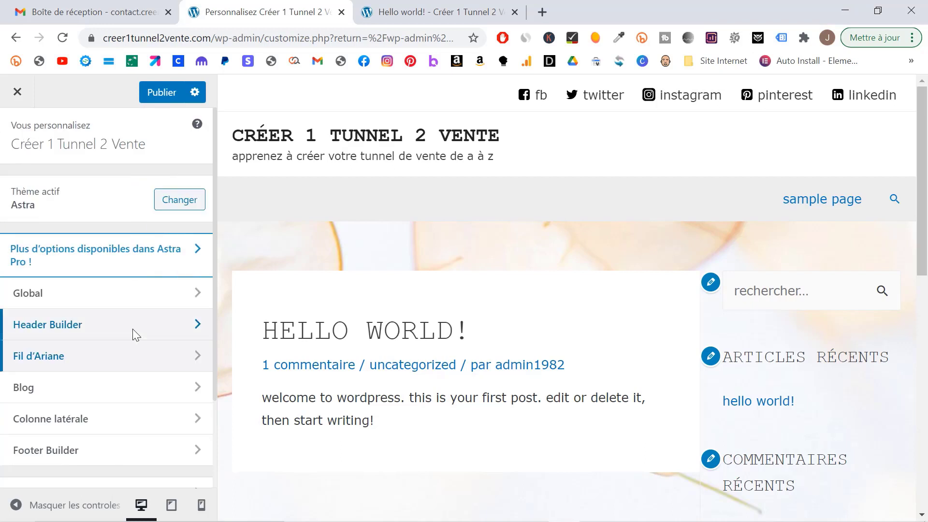
Step: Open the Blog / Archive settings and examine the author's archive page in the preview
click(109, 387)
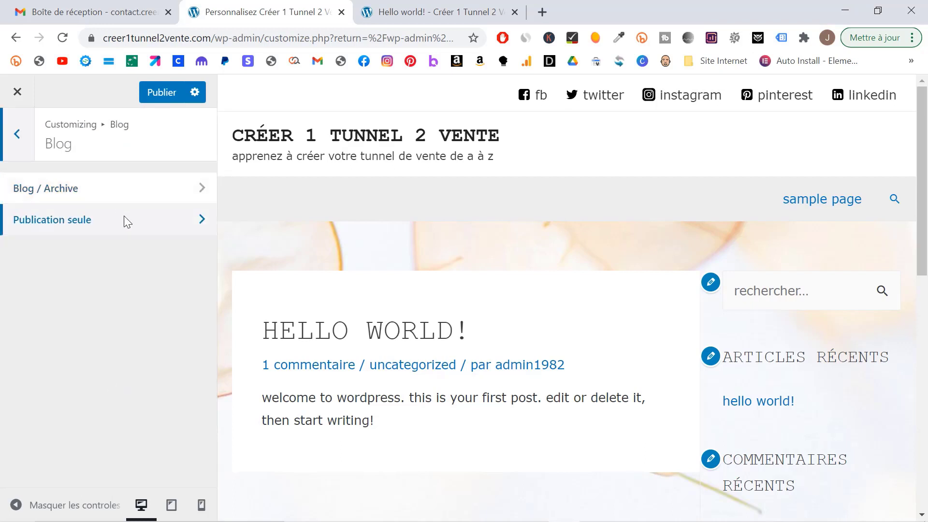
click(137, 188)
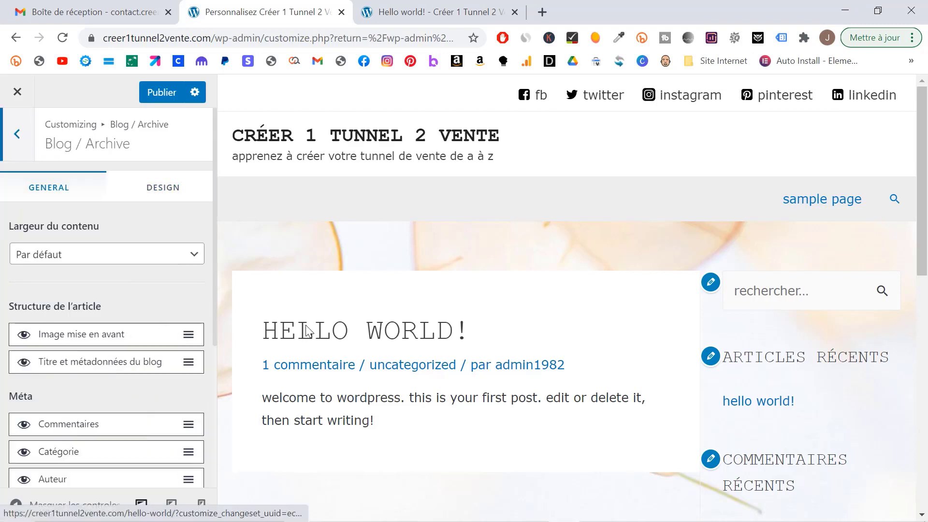
click(536, 370)
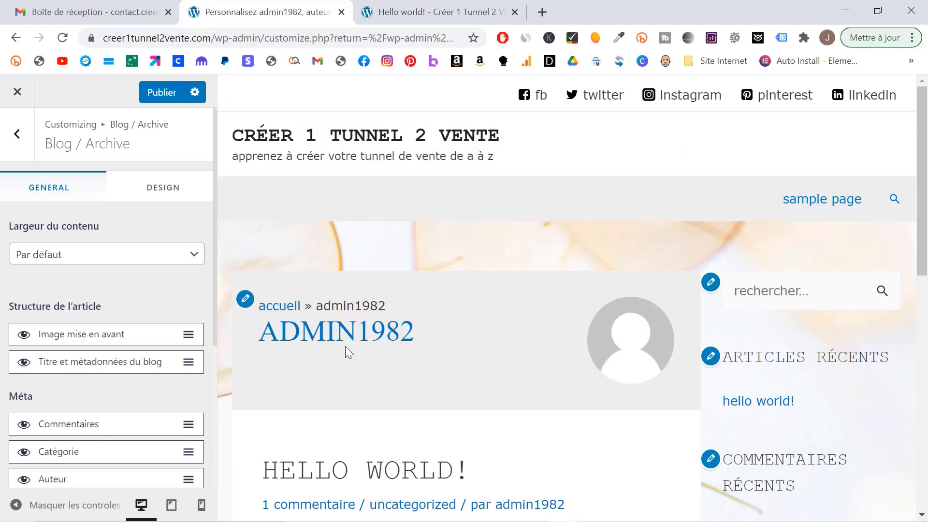
scroll(402, 330, down, 3)
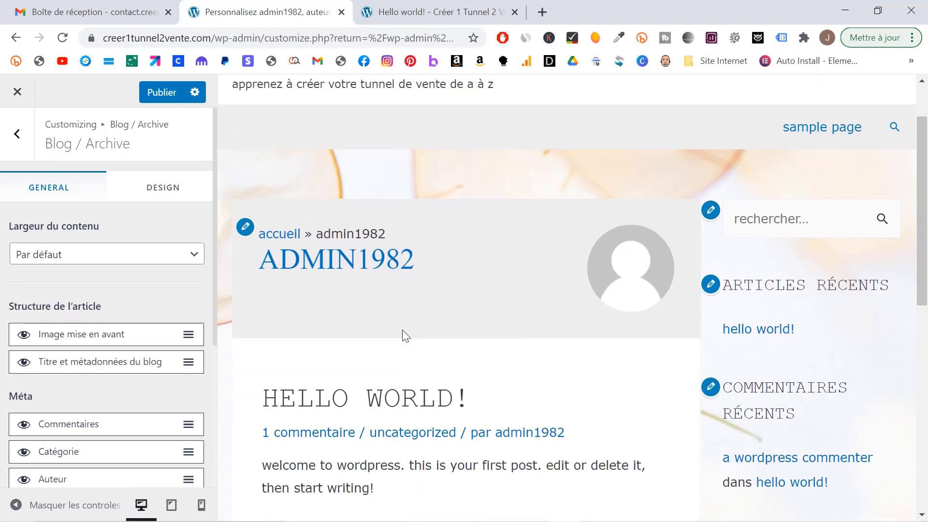
Step: Open the Publication seule blog settings and load the Hello world! post in the preview
scroll(404, 335, down, 3)
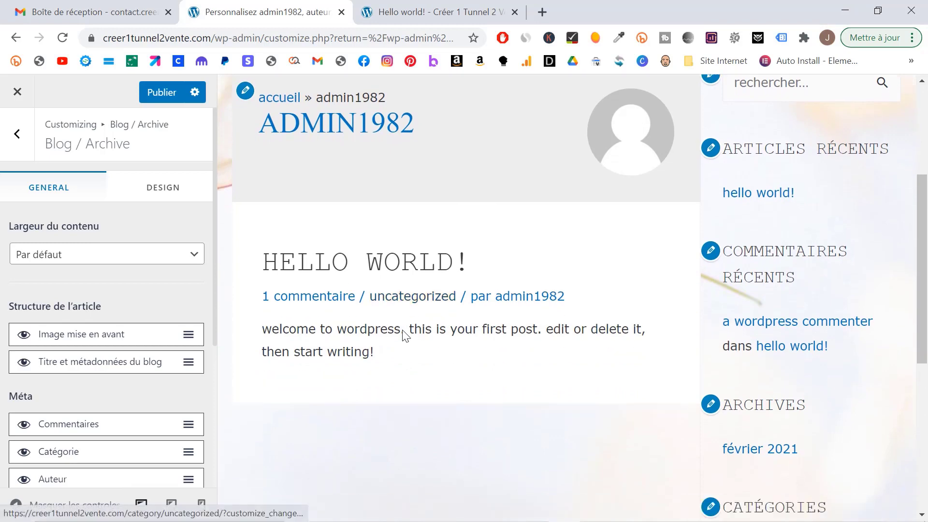
scroll(405, 335, up, 5)
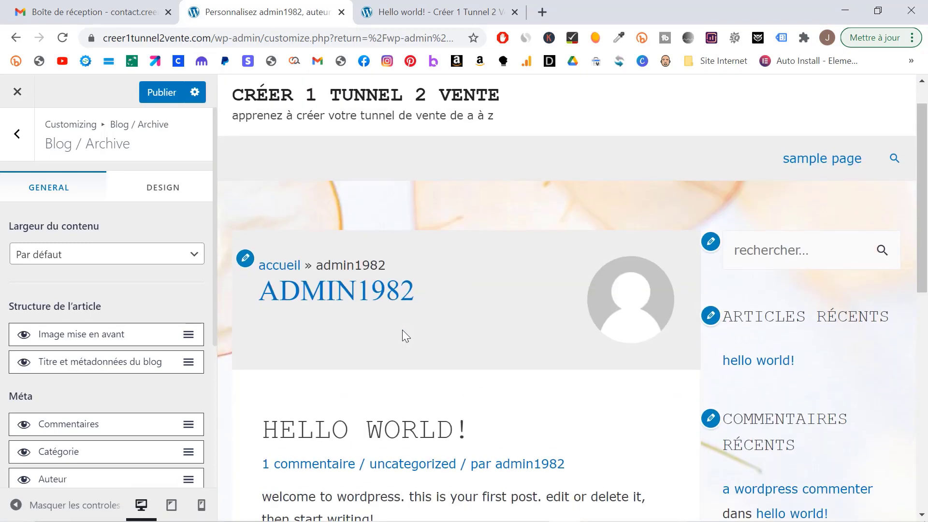
click(17, 134)
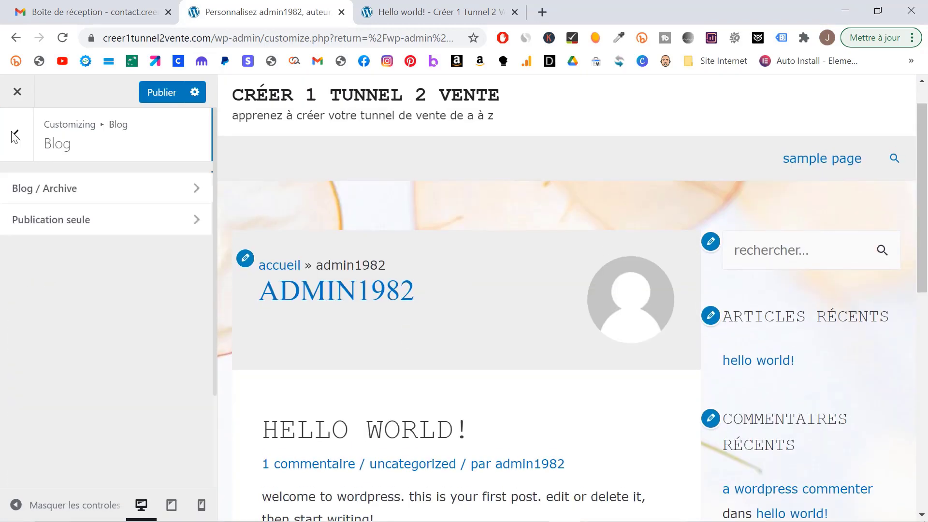
click(97, 221)
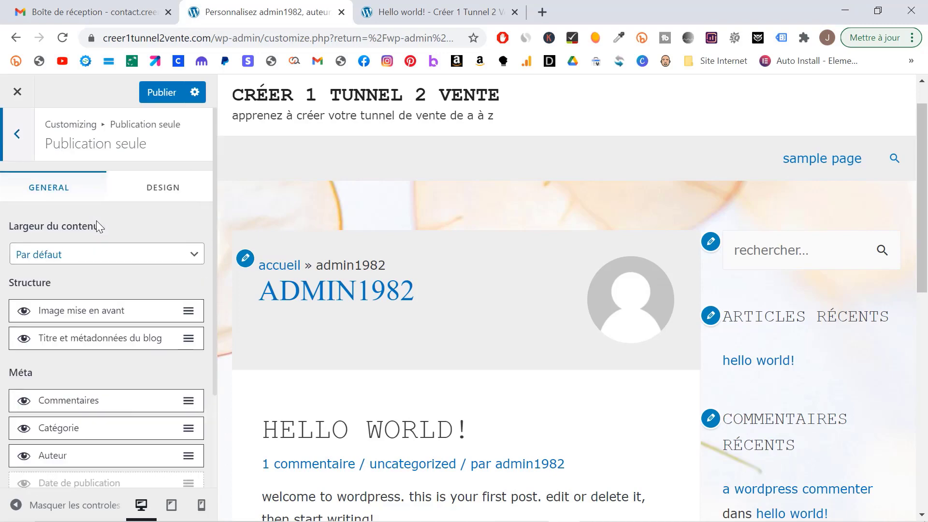
click(348, 433)
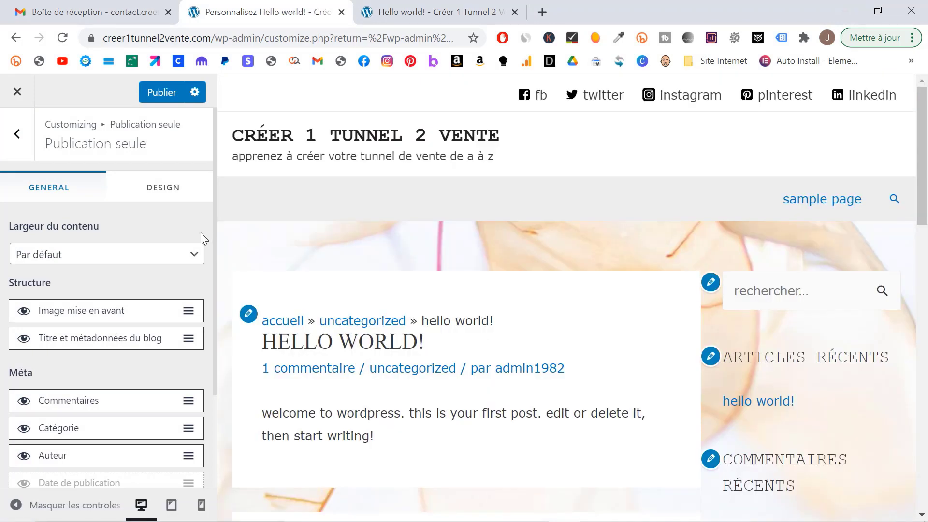
Step: Try a custom content width of 1475 for single posts, reset it, and return the content width to Par défaut
click(190, 253)
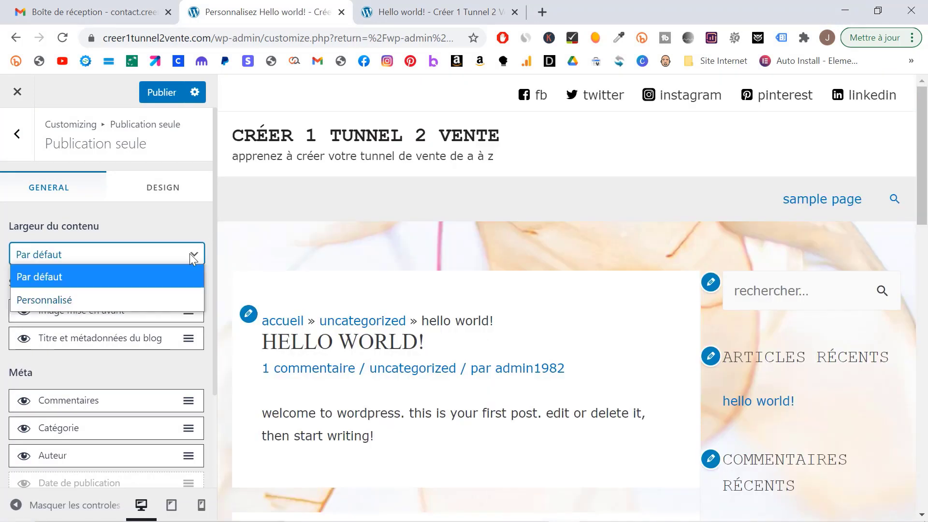
click(171, 300)
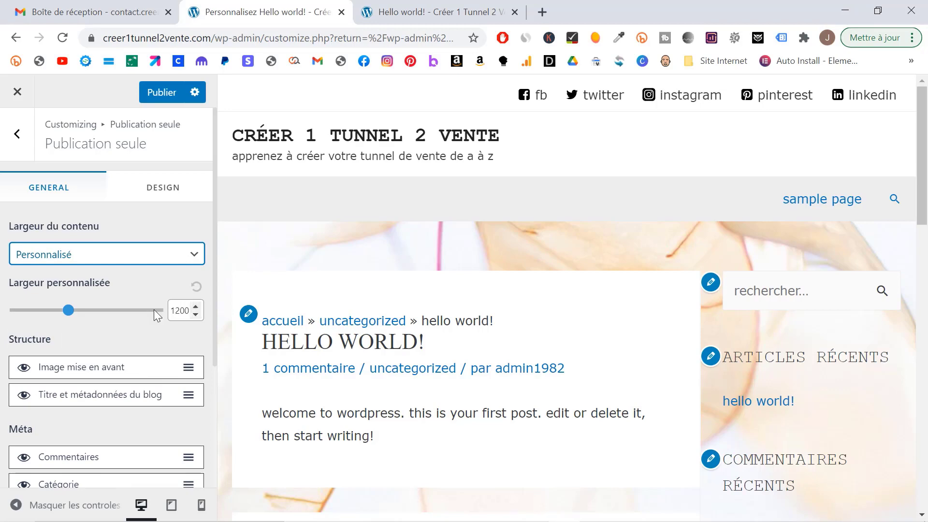
drag(69, 312, 103, 315)
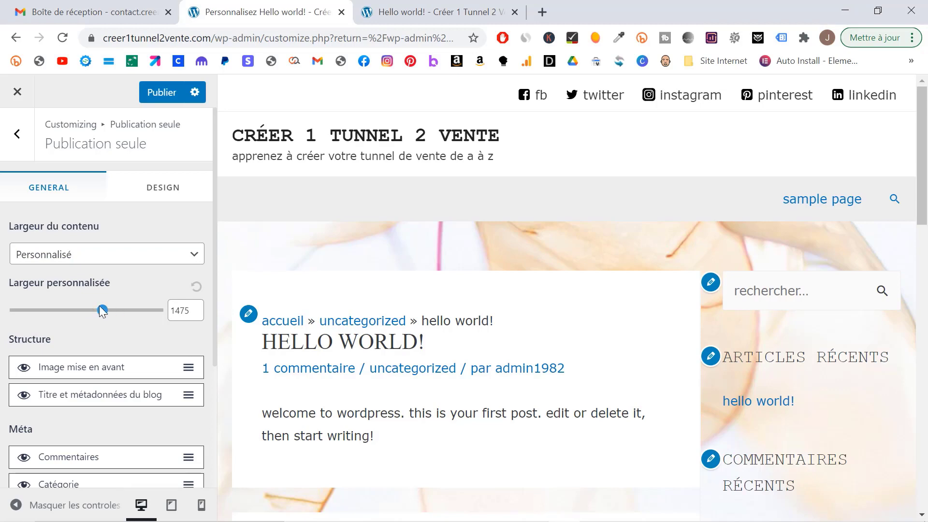
click(196, 289)
click(194, 258)
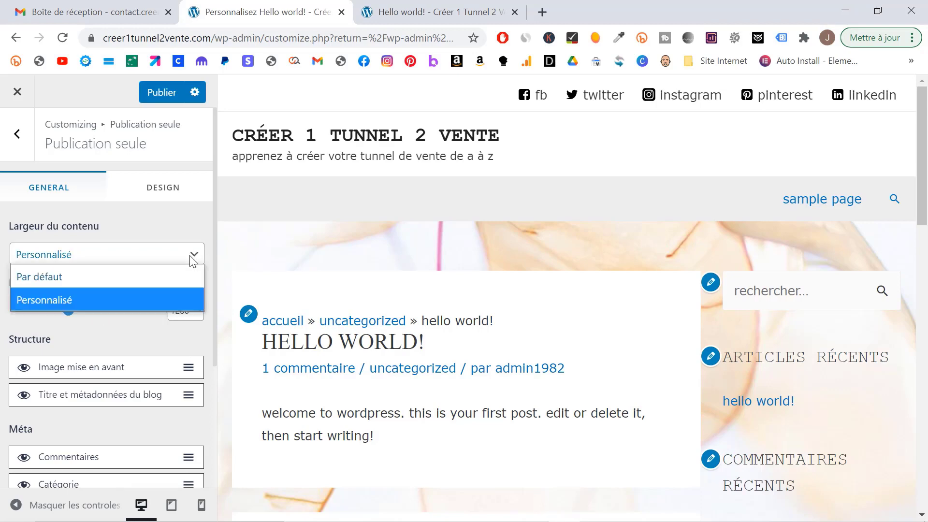
click(149, 280)
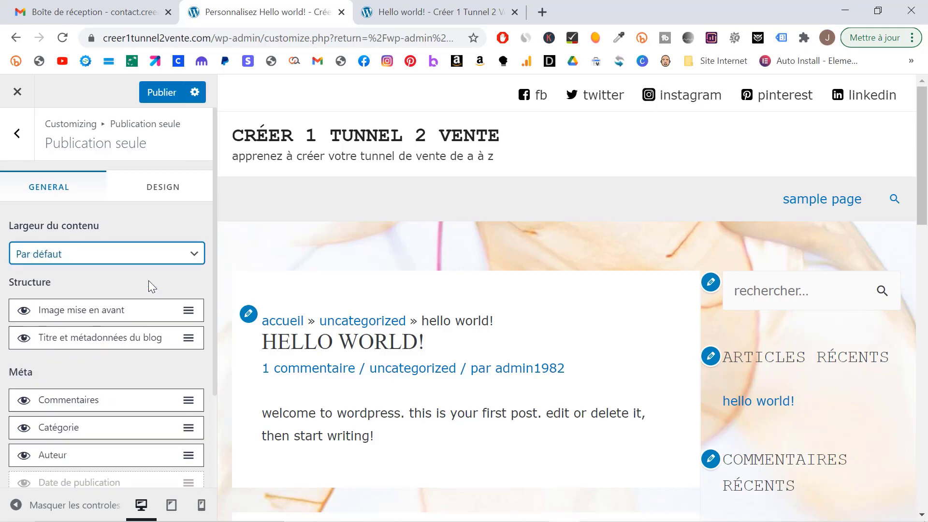
Step: Try hiding Titre et métadonnées du blog in the single post structure and show it again
scroll(149, 283, down, 1)
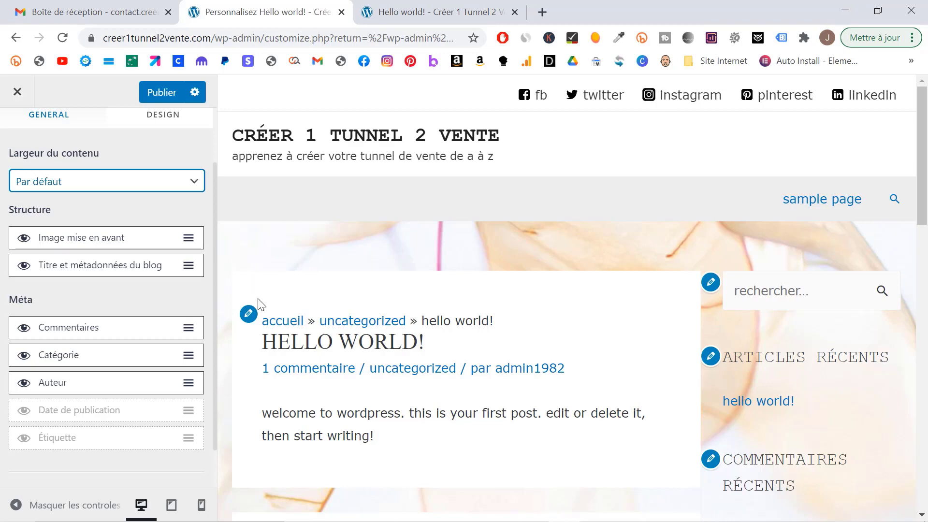
scroll(370, 324, down, 2)
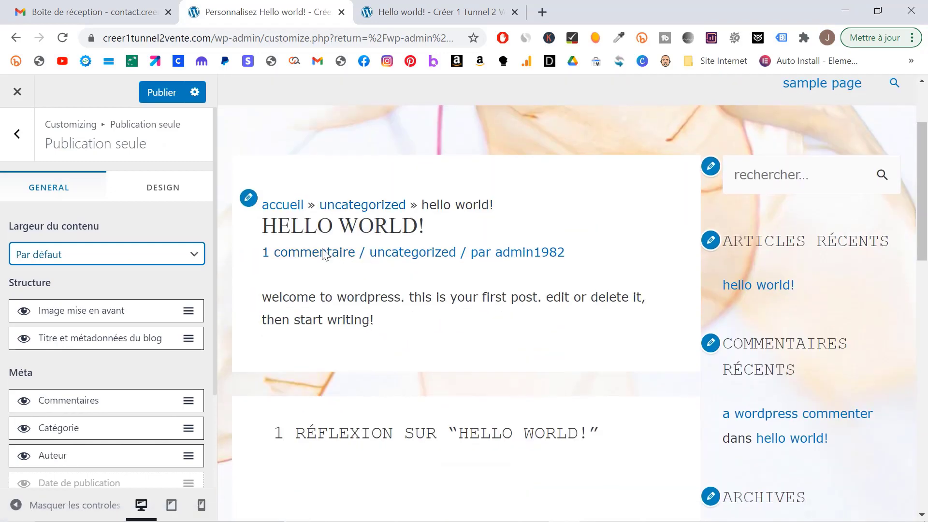
click(25, 339)
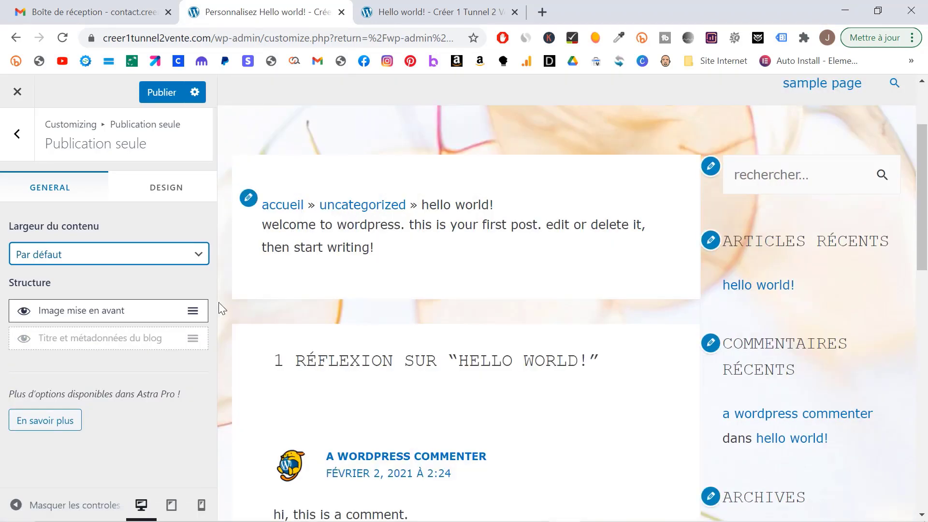
click(27, 341)
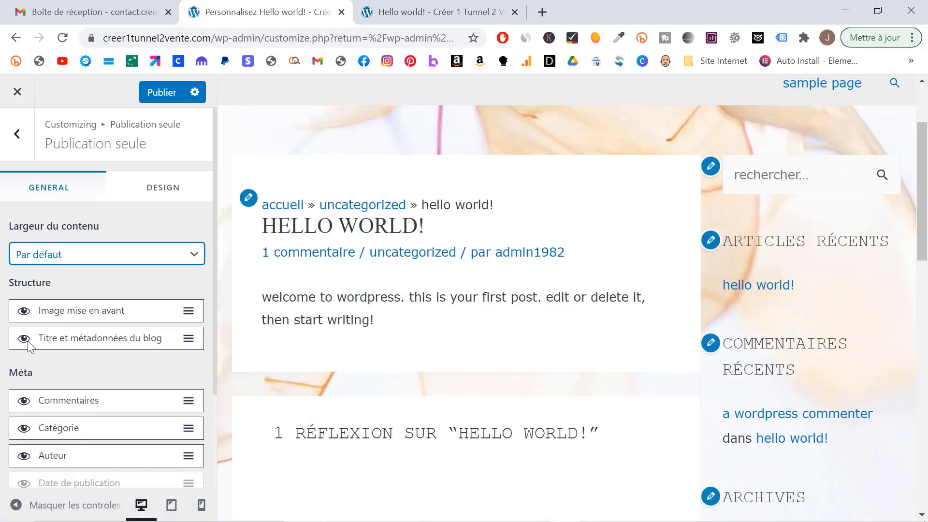
Step: Move Titre et métadonnées du blog above Image mise en avant in the single post structure
click(74, 341)
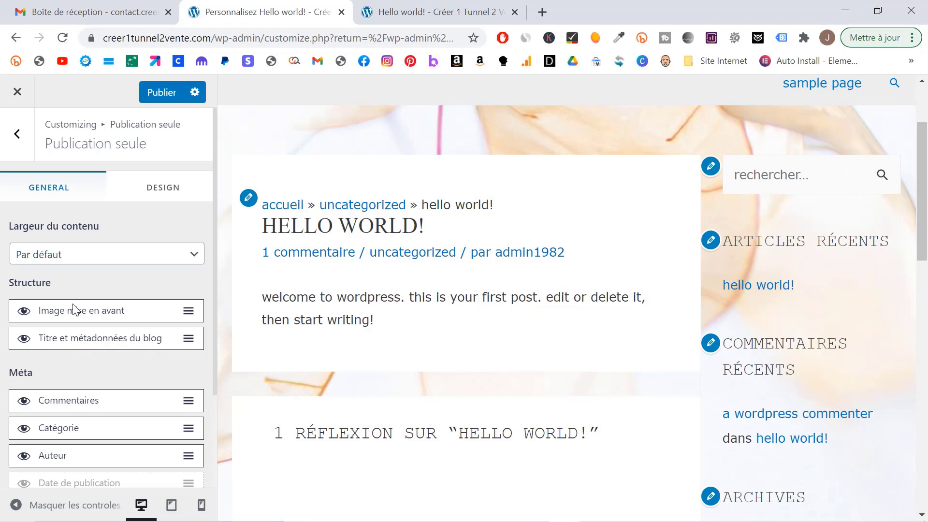
right_click(73, 310)
click(118, 373)
drag(189, 344, 186, 311)
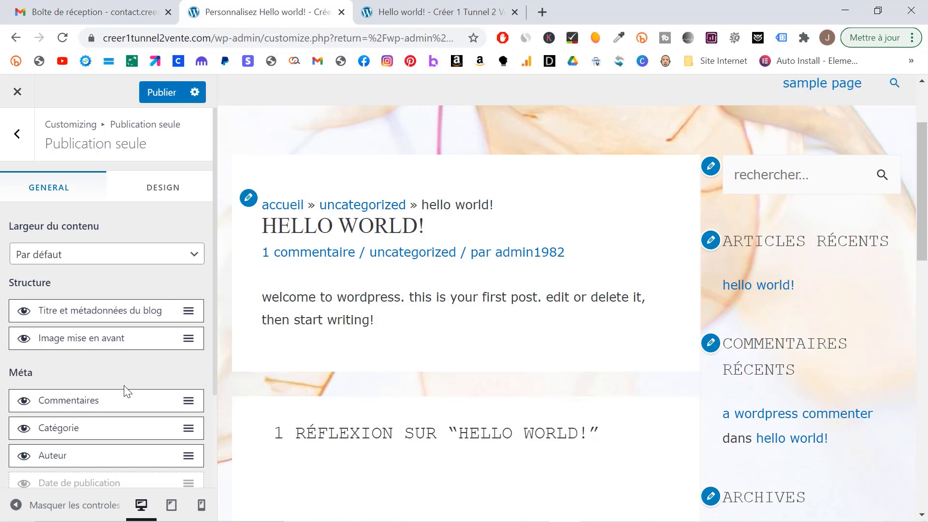
Step: Hide Auteur in the single post metadata, and try hiding Commentaires before showing it again
scroll(127, 391, down, 2)
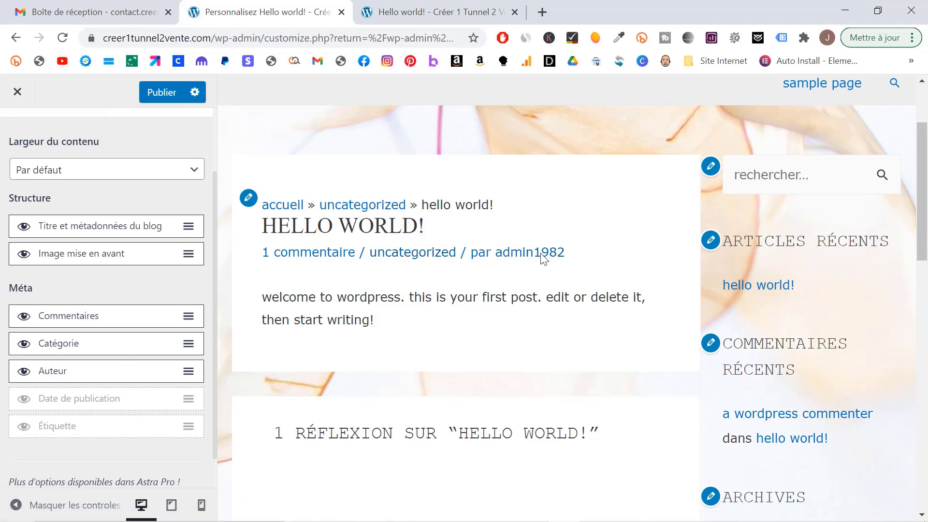
click(23, 372)
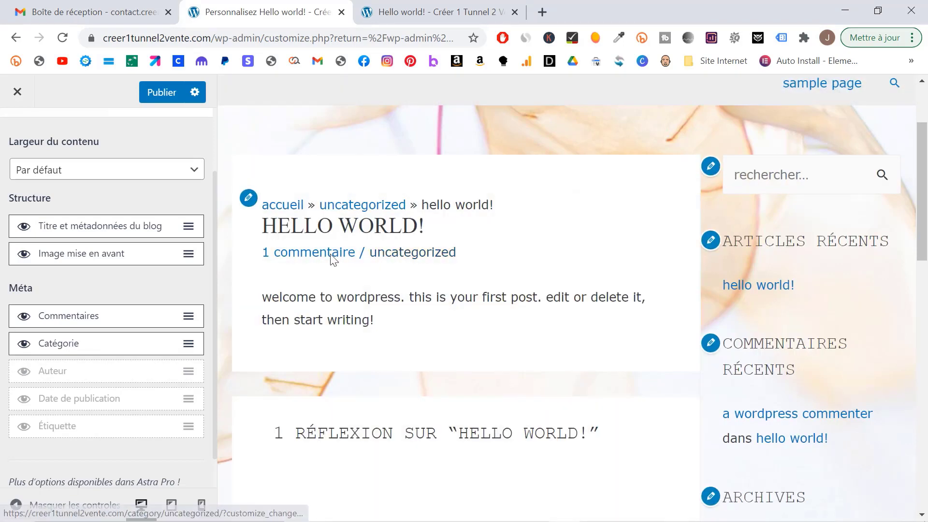
click(23, 317)
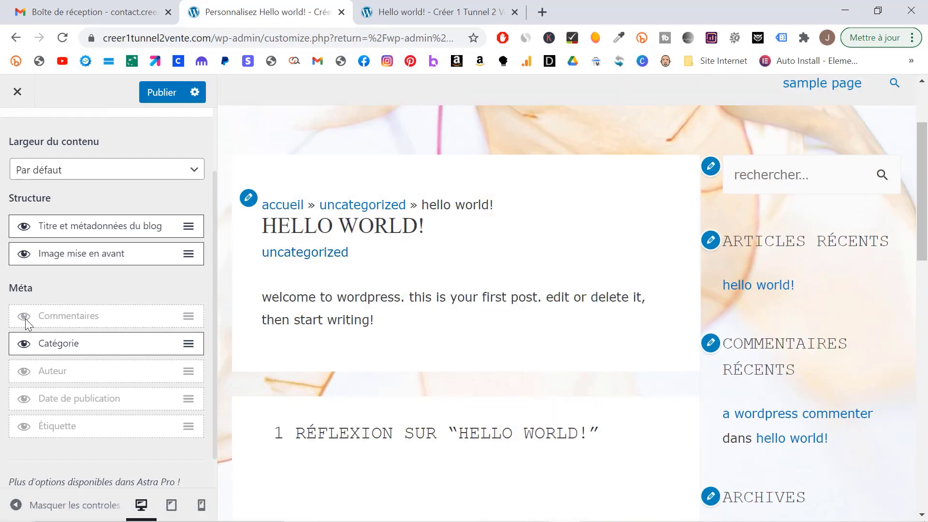
click(23, 317)
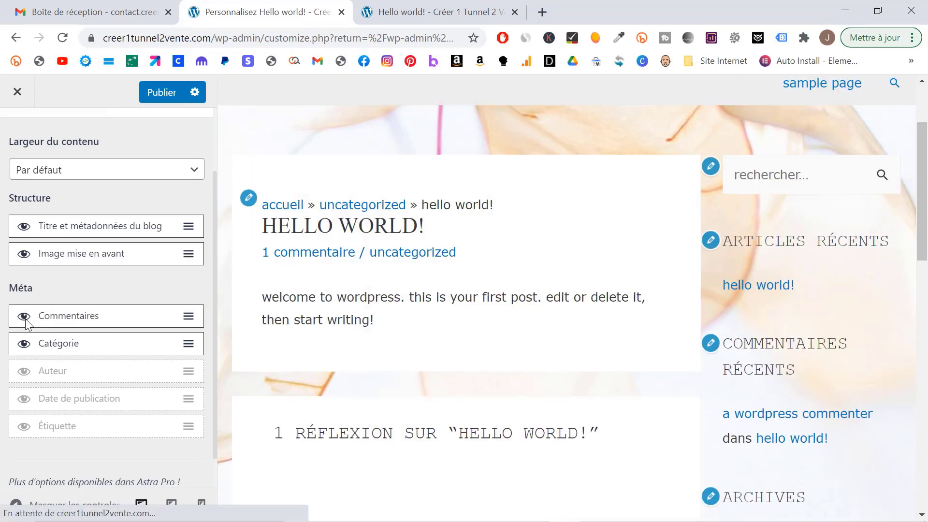
Step: Show Date de publication in the single post metadata and move it above Commentaires
click(24, 398)
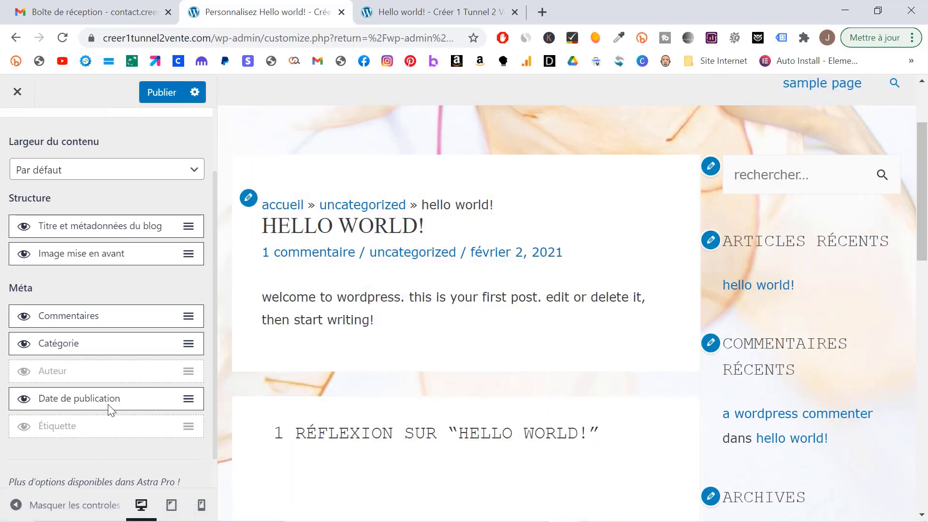
drag(107, 404, 118, 315)
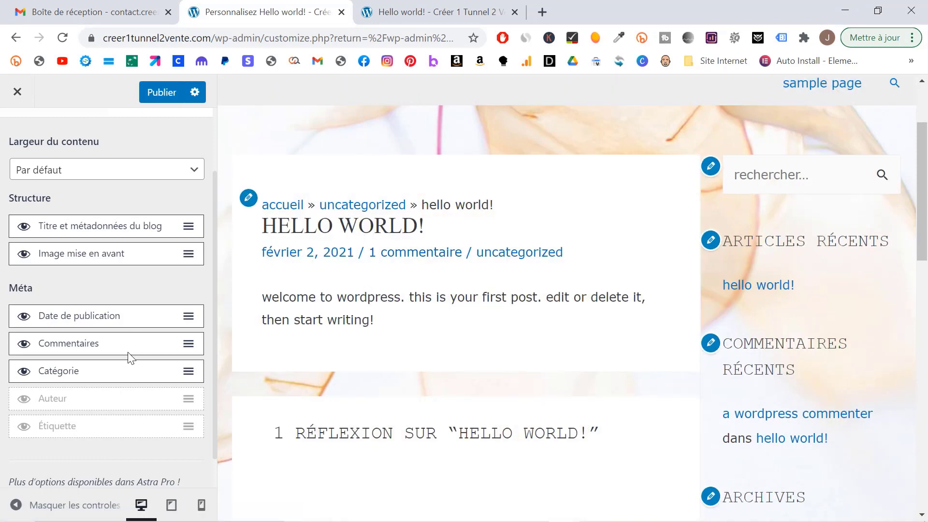
scroll(130, 357, down, 1)
scroll(130, 357, up, 3)
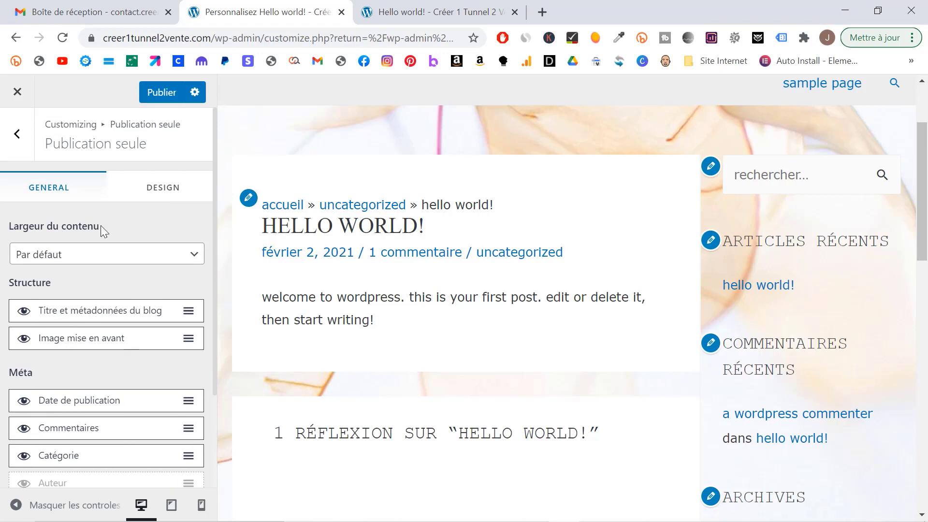
Step: Leave the Blog settings and open the Colonne latérale settings
click(16, 140)
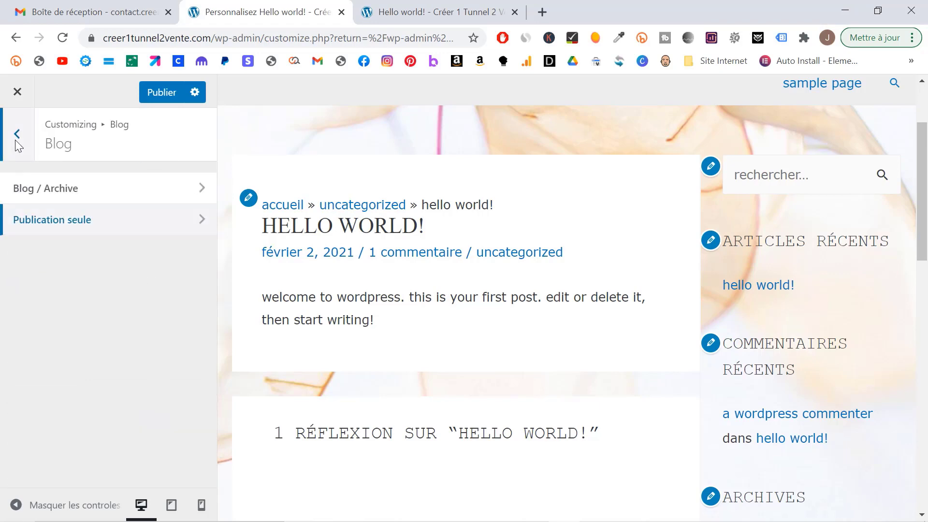
click(16, 141)
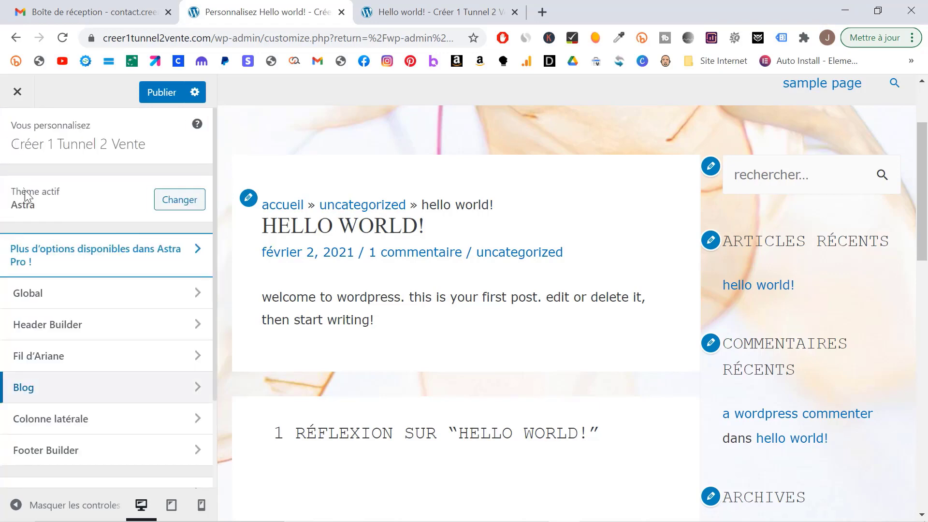
click(131, 419)
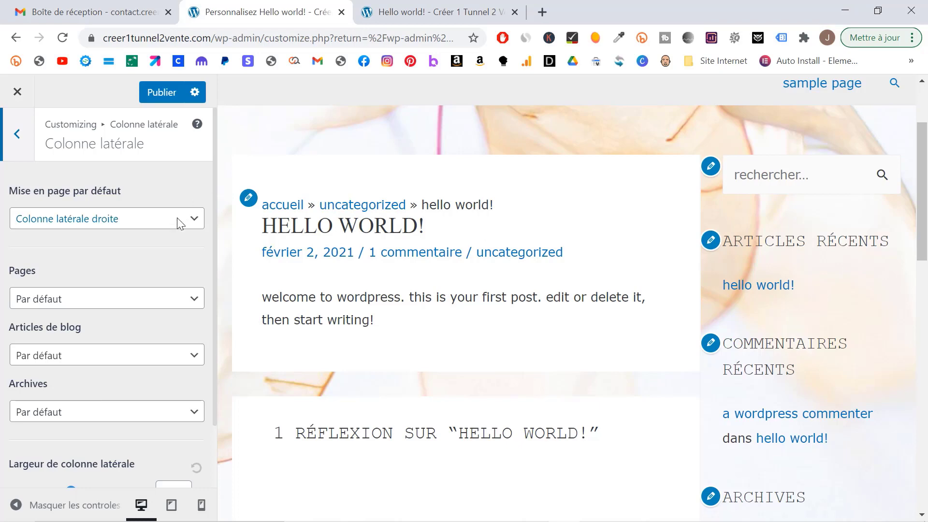
Step: Try Colonne latérale gauche and Aucune colonne latérale as the default sidebar layout, and return it to Colonne latérale droite
click(147, 224)
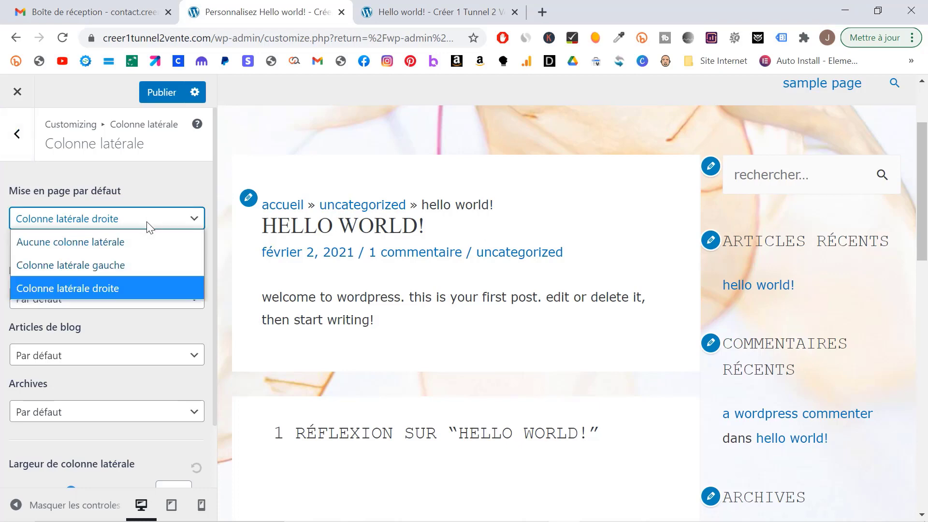
click(139, 264)
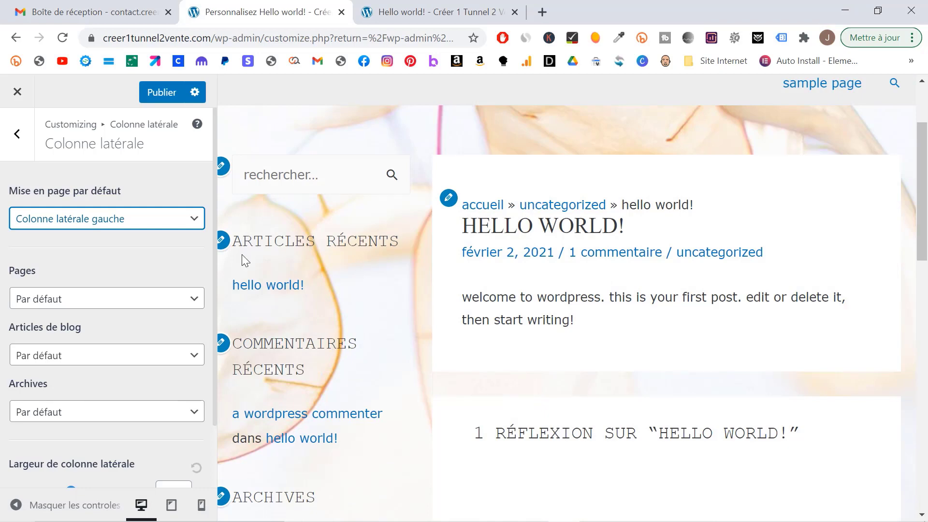
click(167, 224)
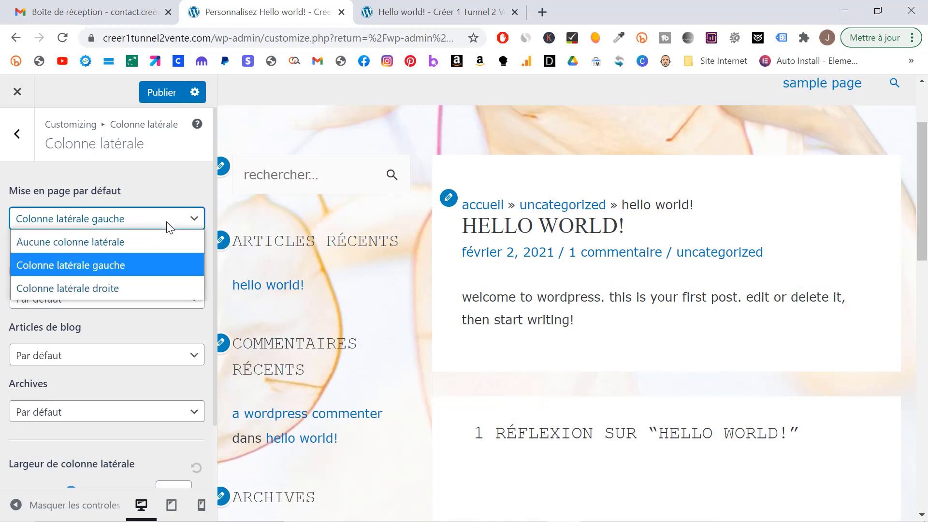
click(137, 245)
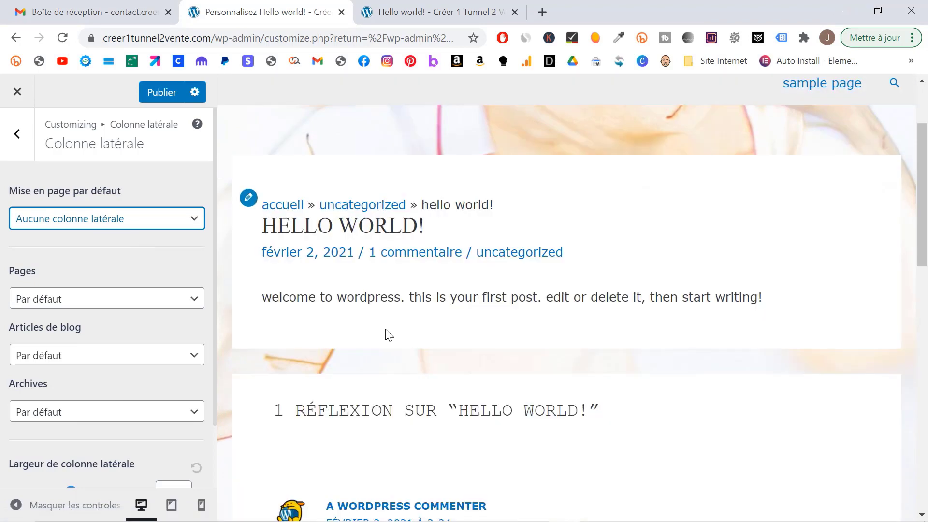
scroll(387, 333, down, 4)
scroll(387, 334, down, 3)
scroll(386, 332, up, 15)
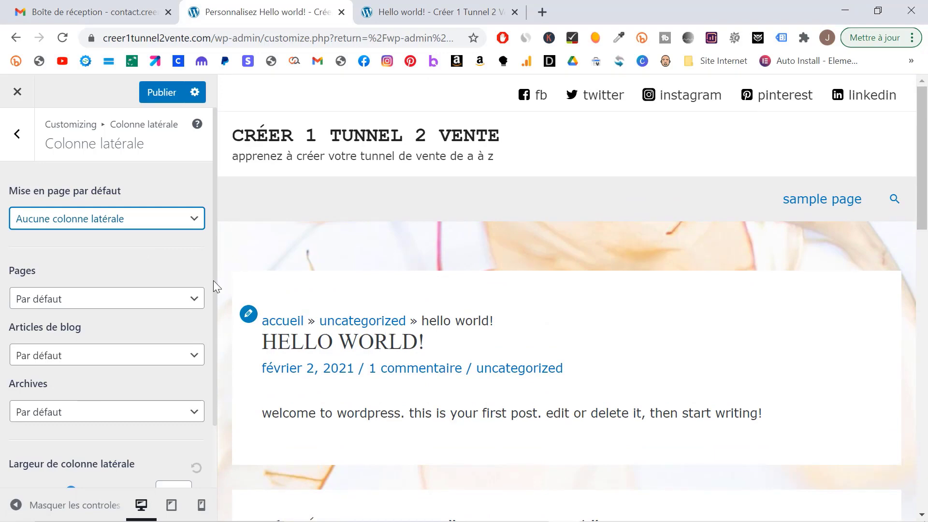
click(102, 221)
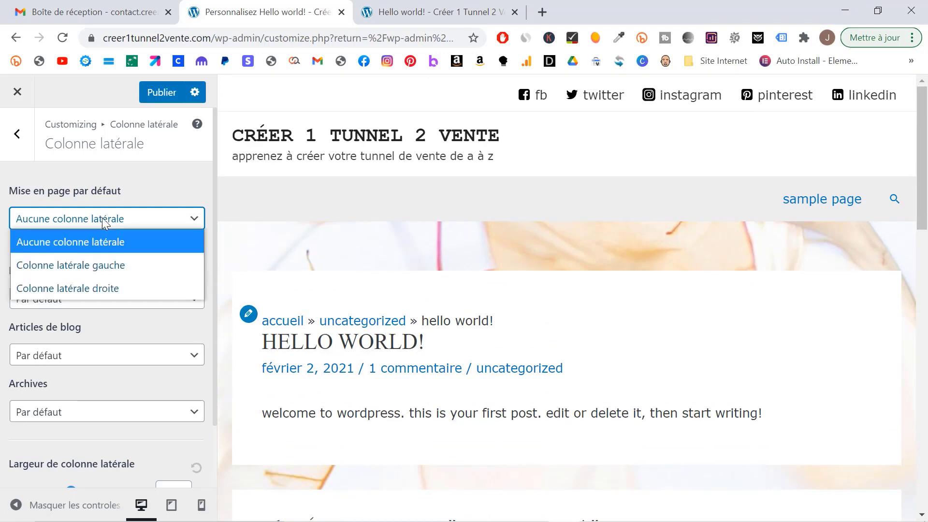
click(113, 288)
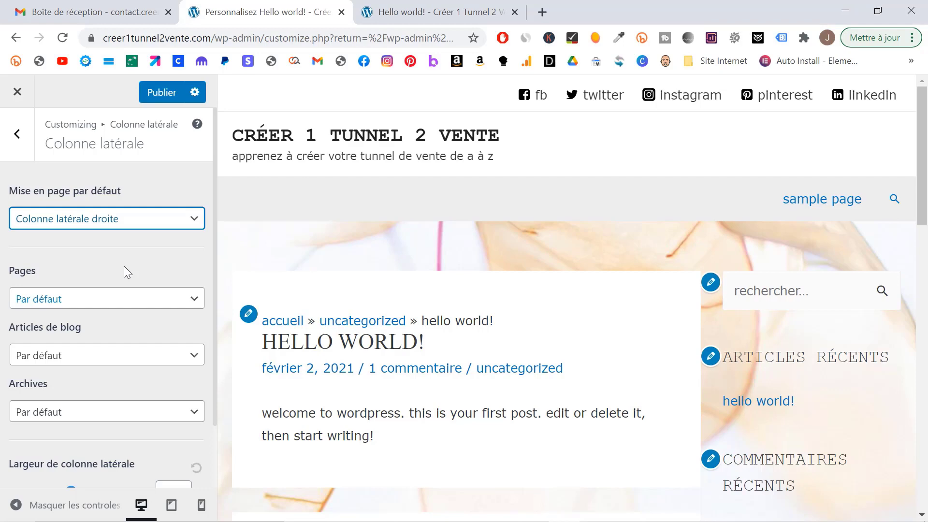
click(324, 346)
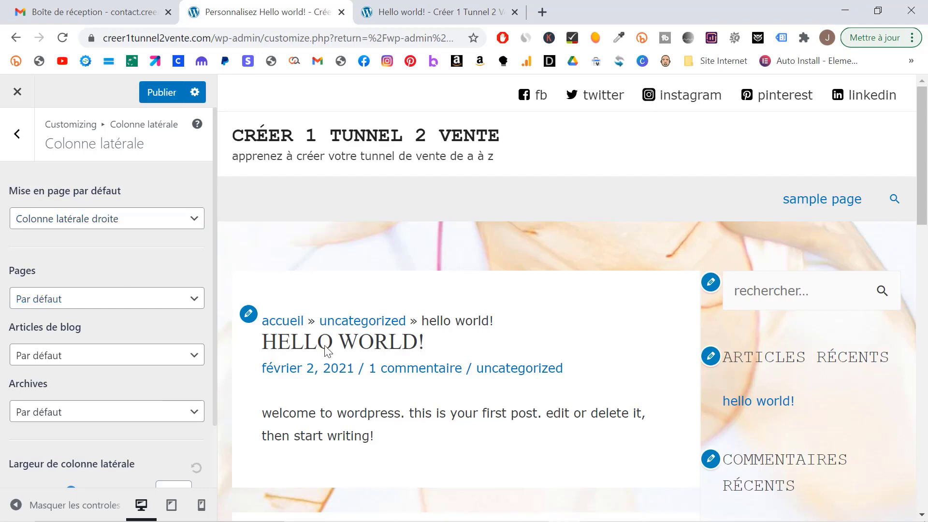
scroll(324, 347, down, 2)
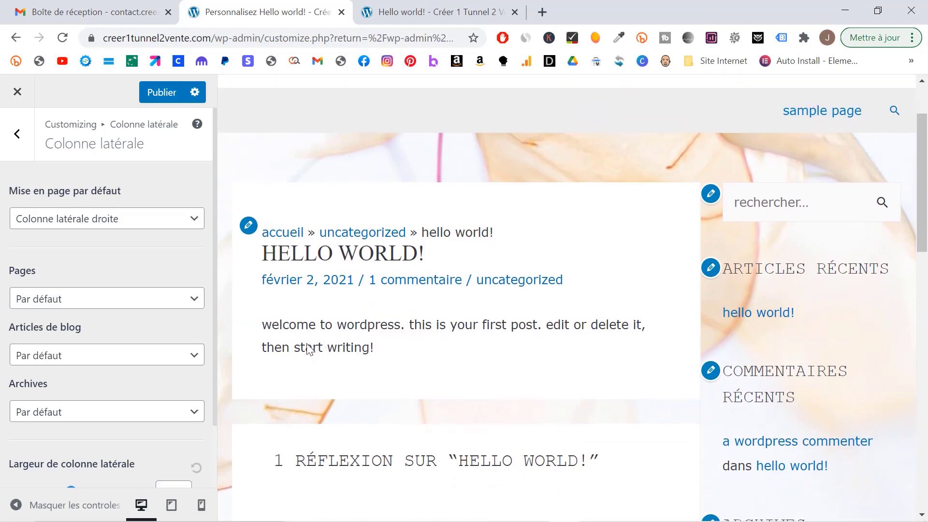
Step: Set the sidebar layout to Colonne latérale gauche for Articles de blog and to Aucune colonne latérale for Pages
click(158, 352)
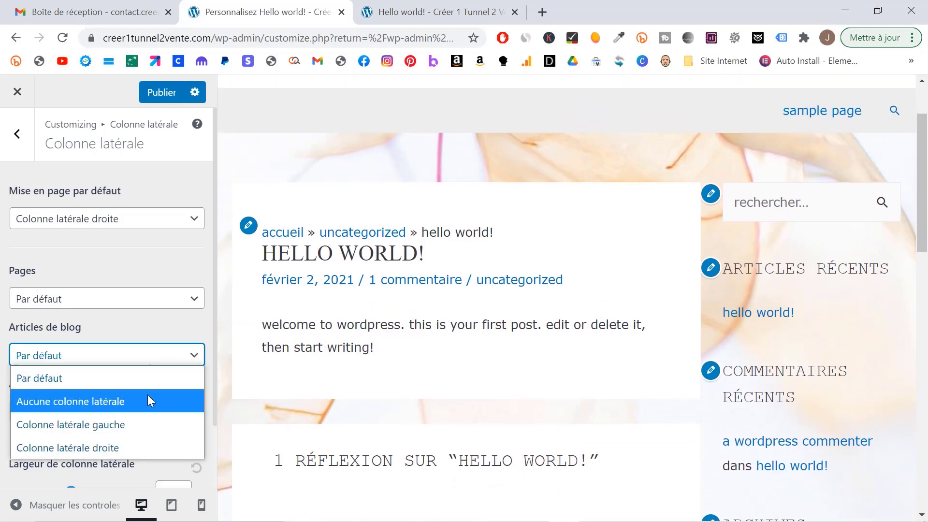
click(143, 425)
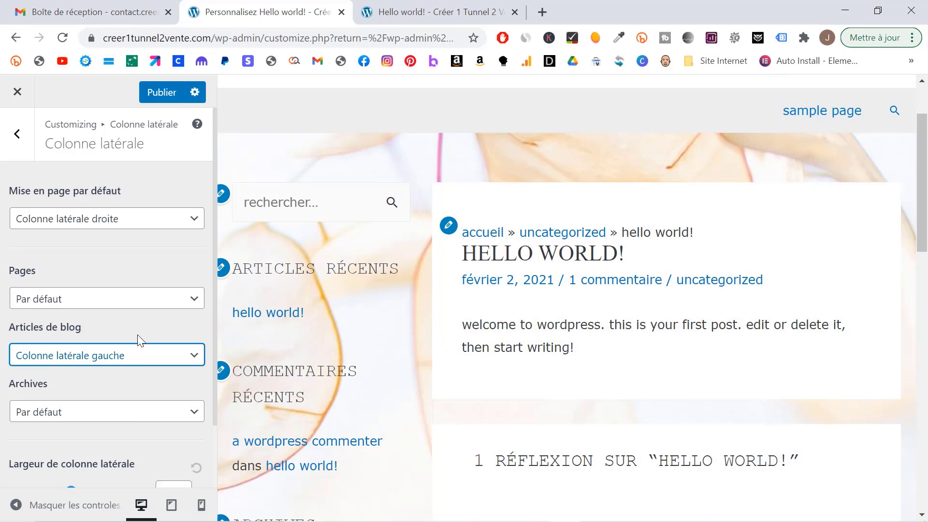
click(139, 302)
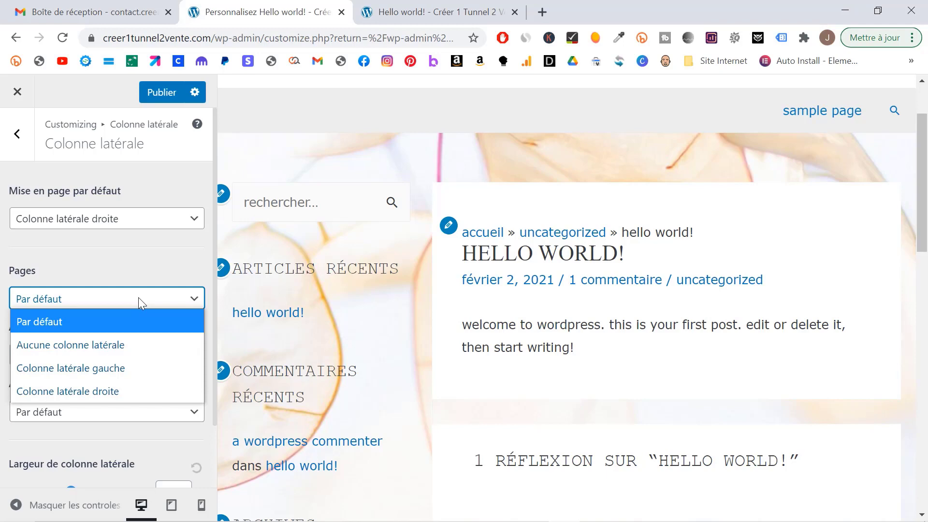
click(114, 343)
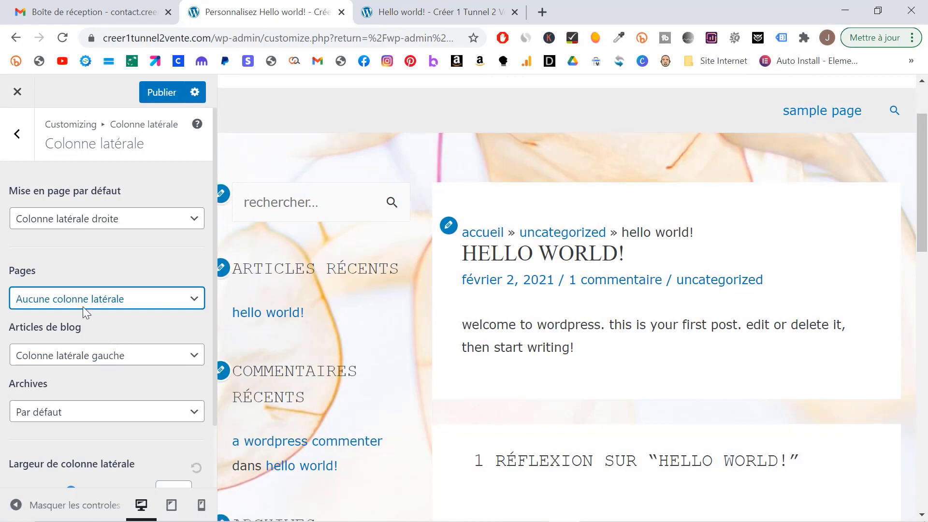
Step: Try widening the sidebar to 31 % and to 50 %
scroll(83, 306, down, 2)
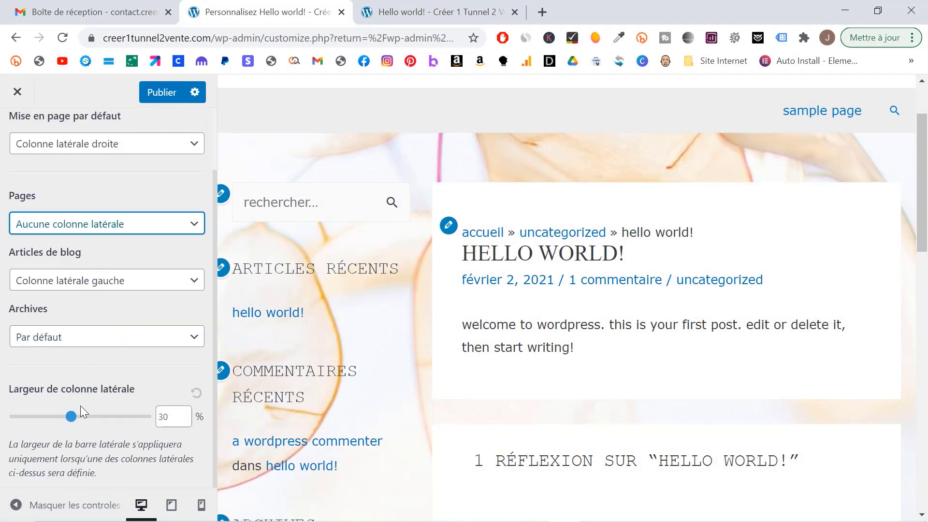
click(74, 417)
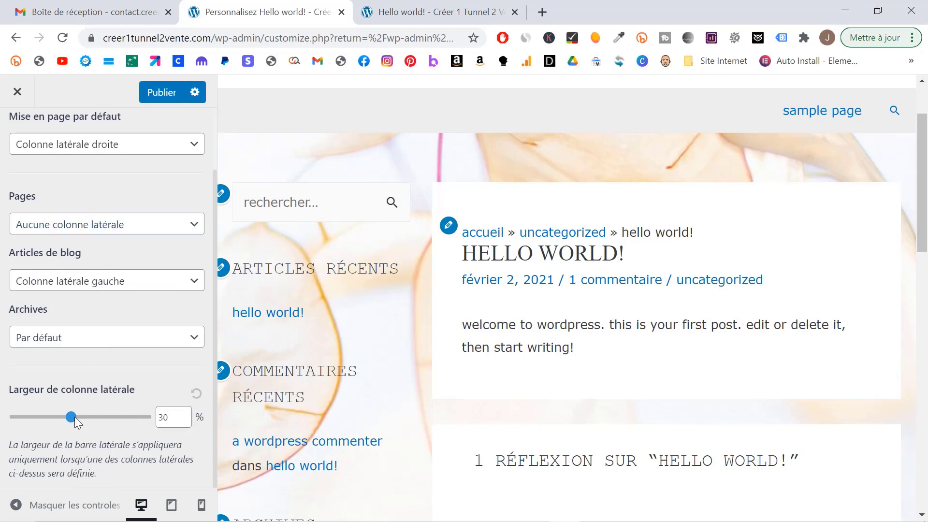
click(74, 417)
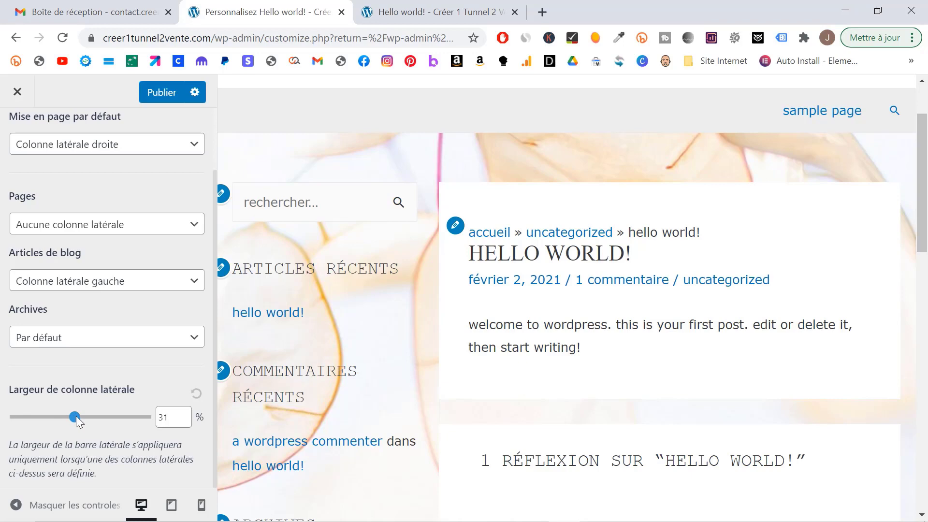
drag(76, 416, 146, 422)
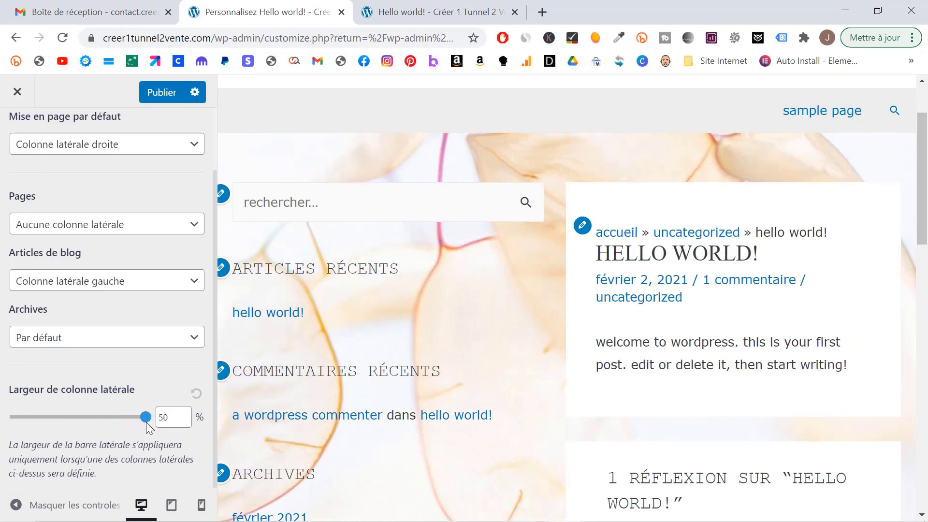
Step: Set the Articles de blog sidebar to Colonne latérale droite, and reset the sidebar width to its default after trying 35 %
click(172, 284)
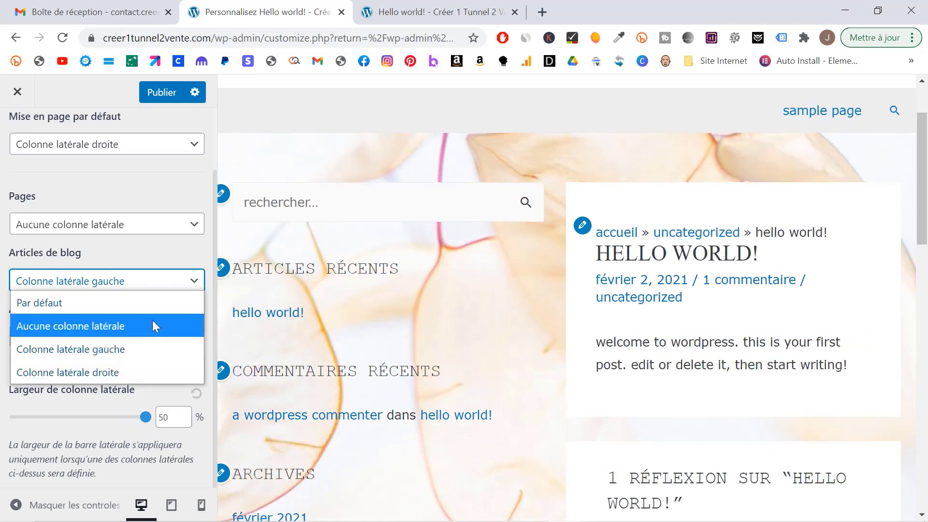
click(138, 374)
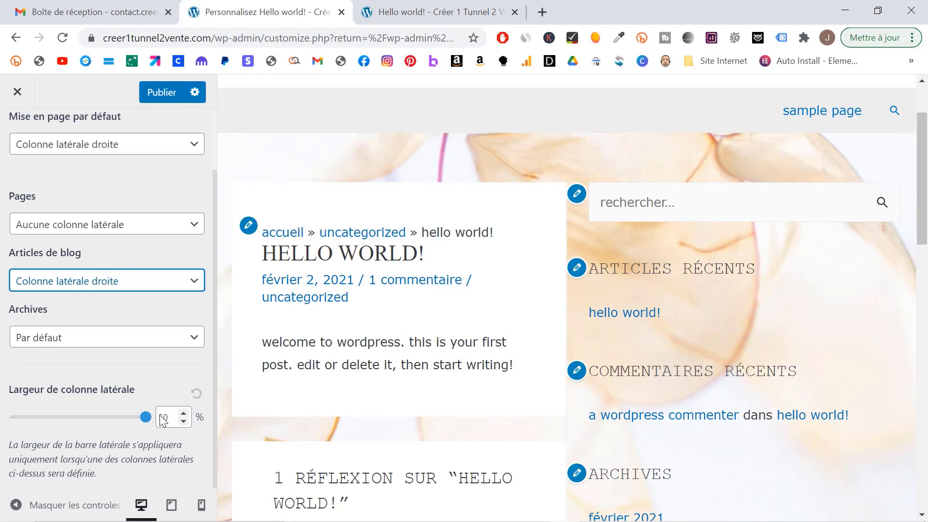
drag(146, 416, 90, 417)
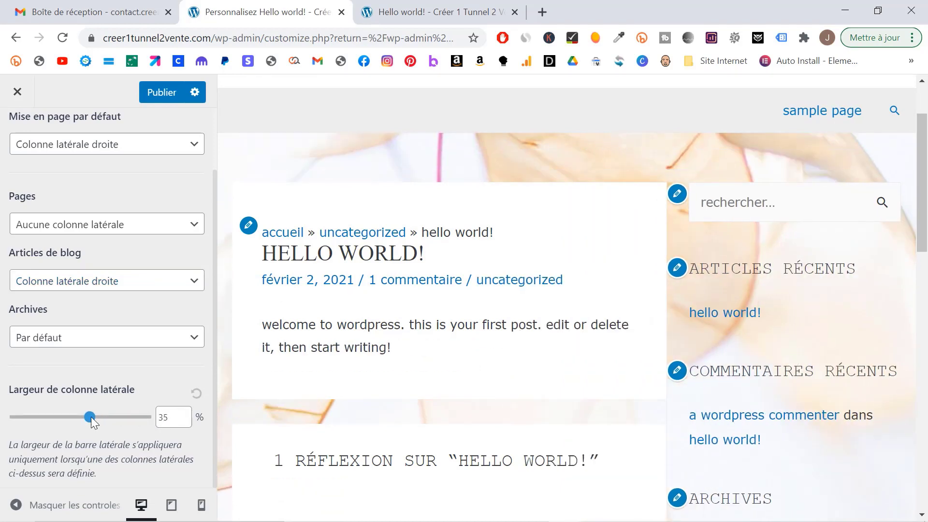
click(197, 392)
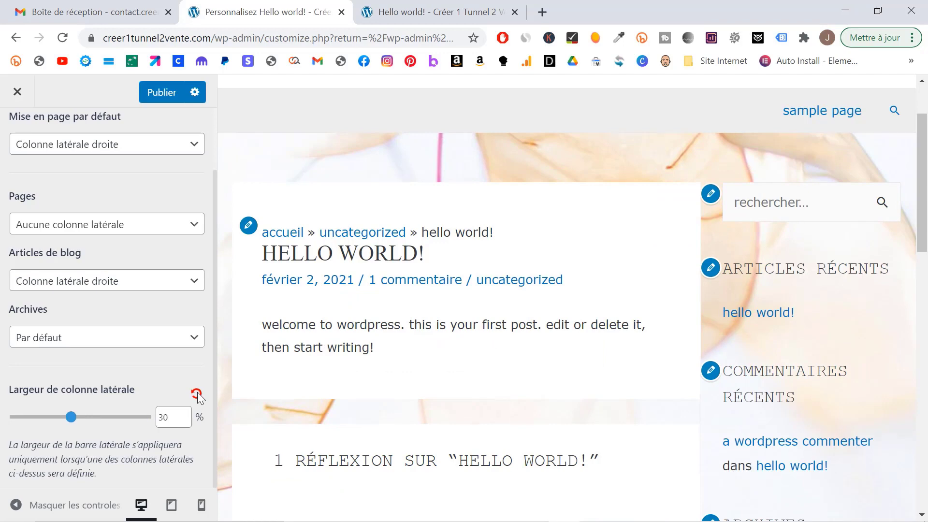
Step: Publish the sidebar changes and open the Footer Builder settings
click(150, 98)
scroll(77, 294, up, 2)
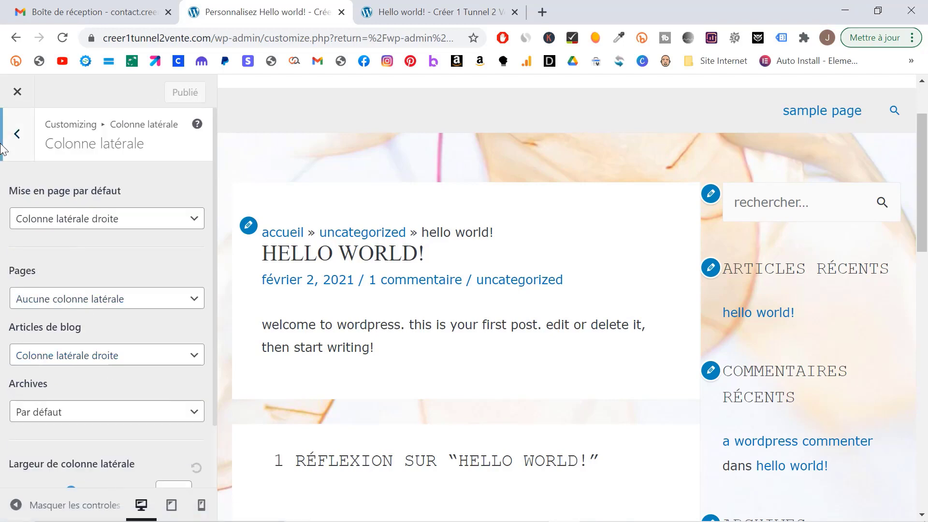
click(17, 134)
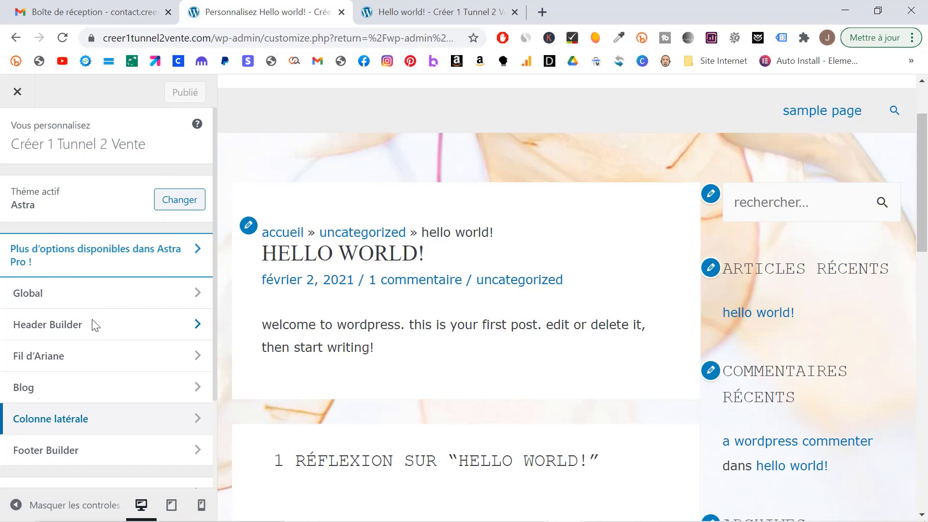
click(81, 453)
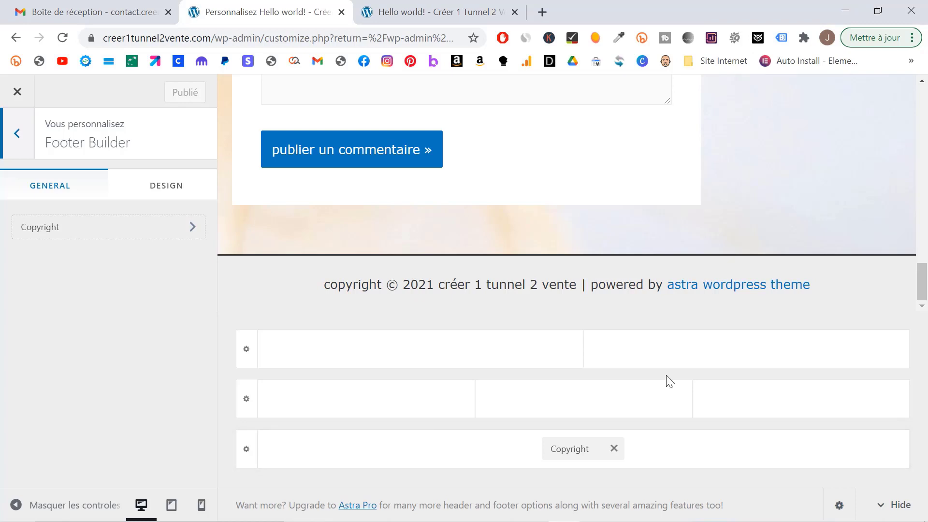
Step: Add a Social element to the third column of the middle footer row and add a Pinterest icon to it
click(801, 400)
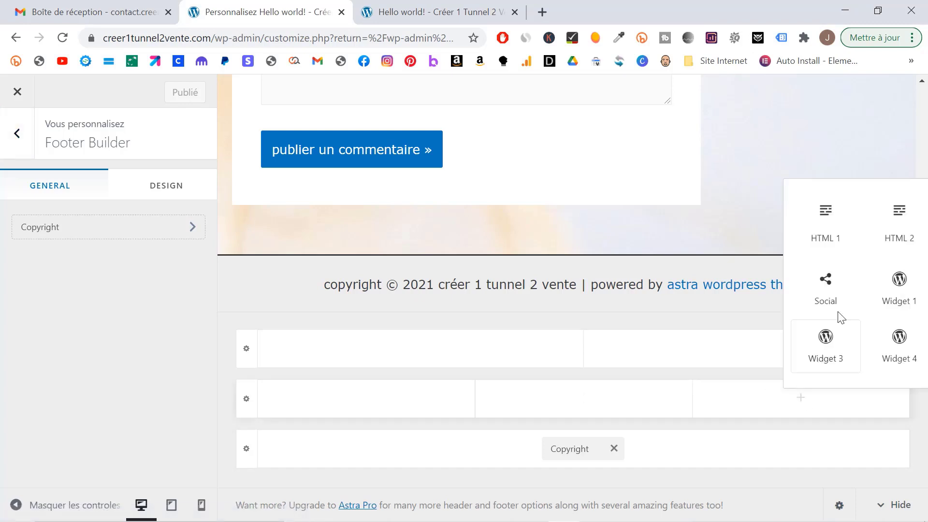
click(832, 296)
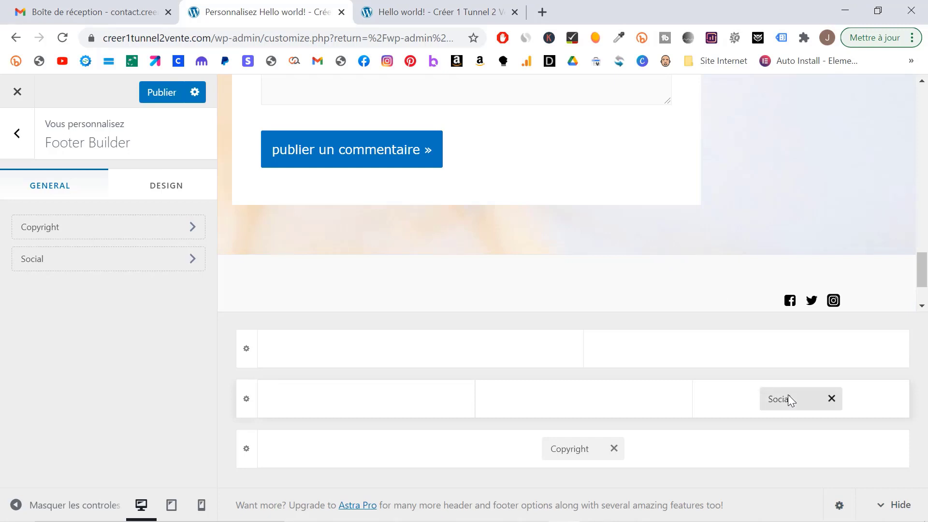
click(791, 408)
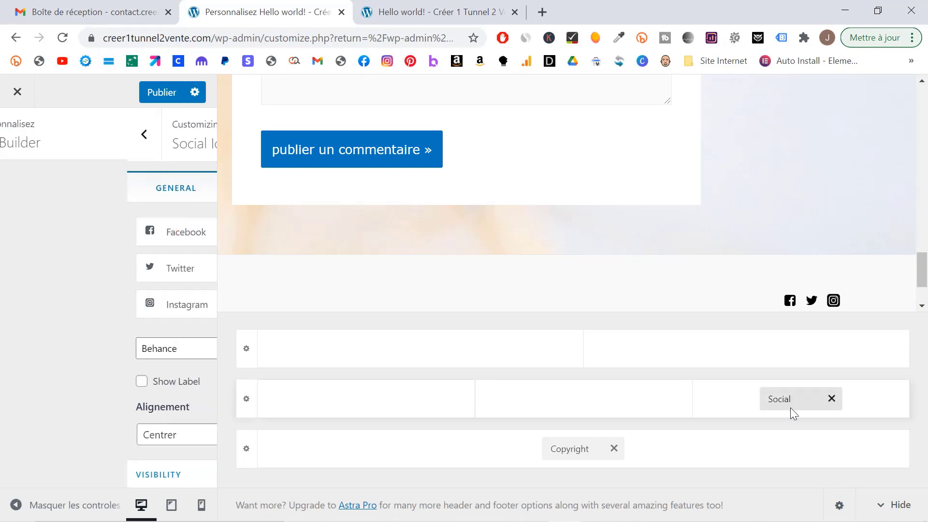
click(91, 349)
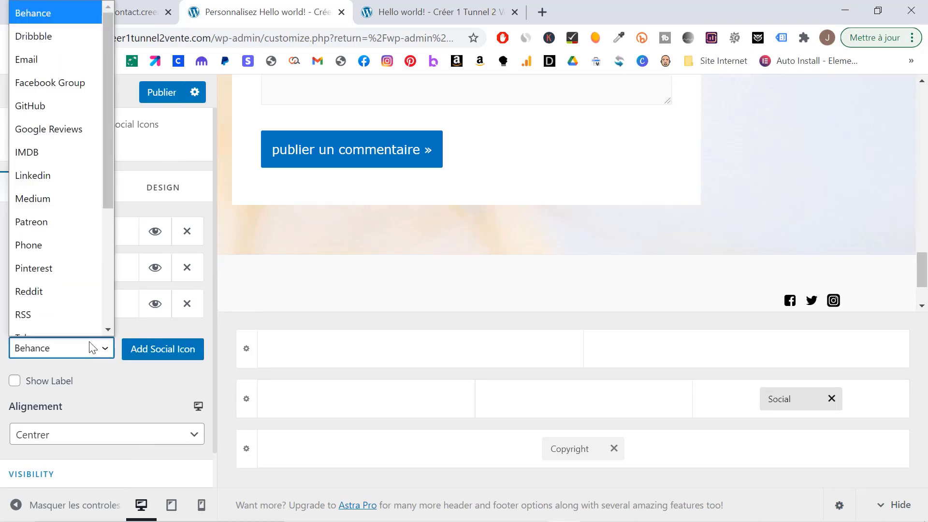
scroll(51, 254, down, 1)
click(52, 254)
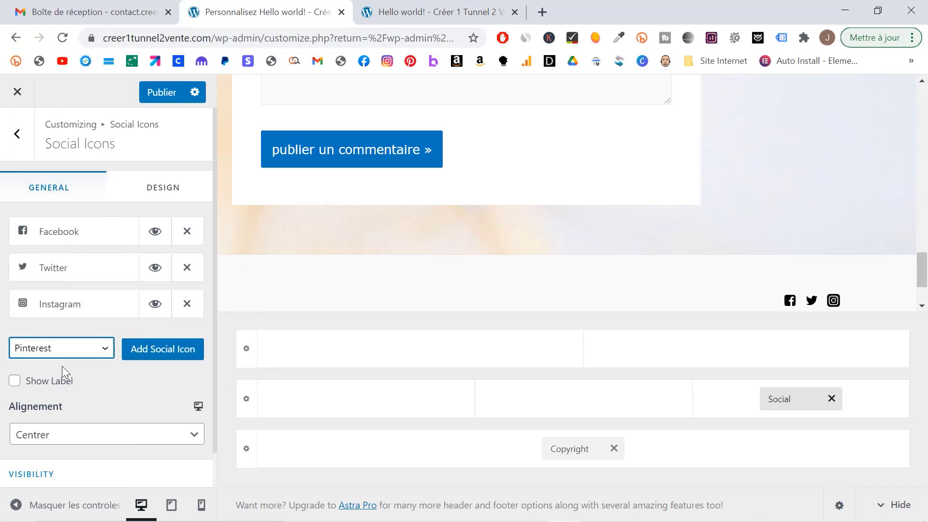
click(171, 347)
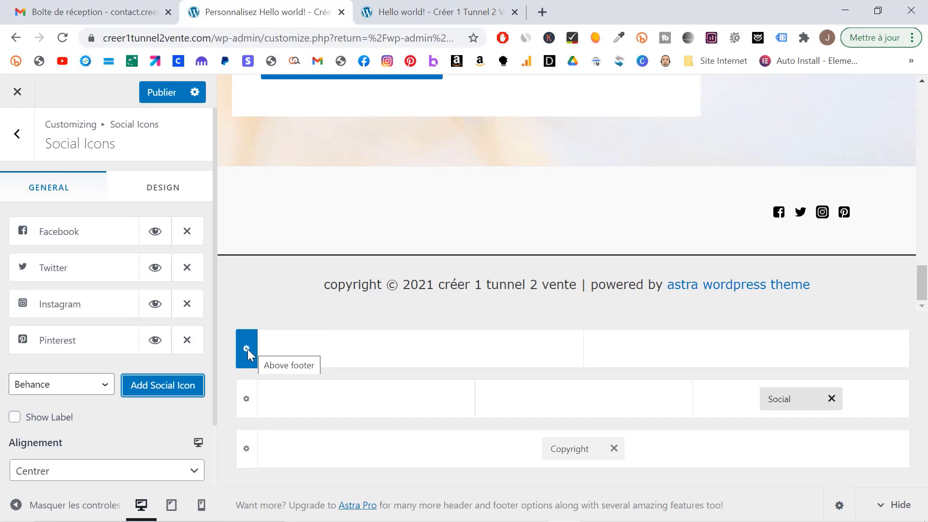
Step: Set the Above Footer row to 4 columns and add a Footer Menu to its first column
click(246, 349)
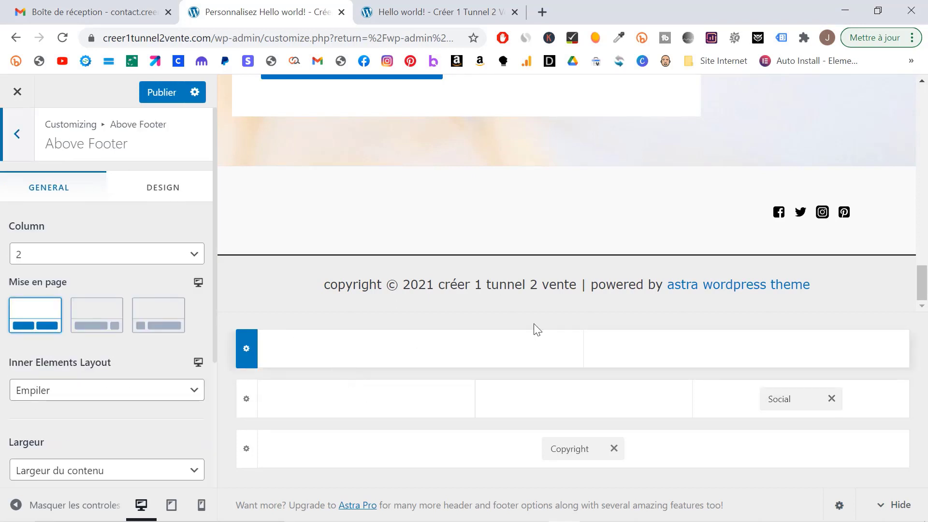
click(185, 258)
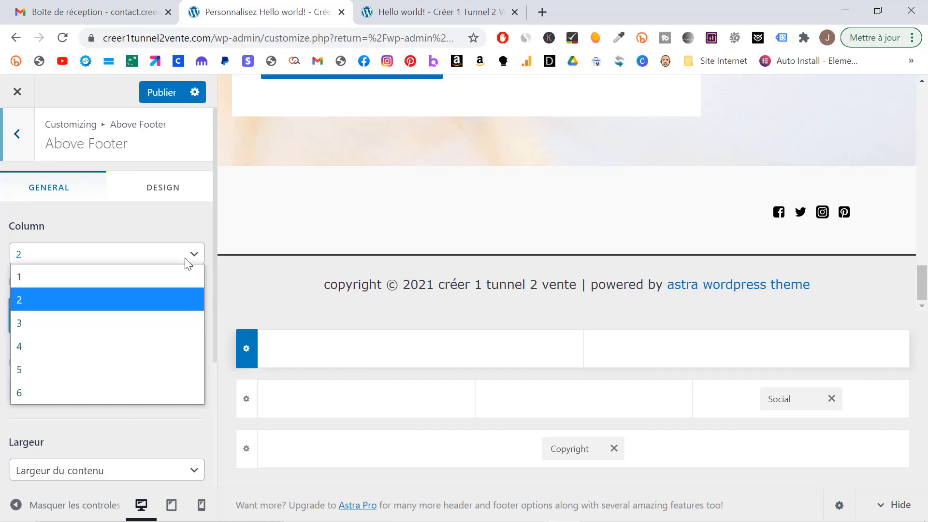
click(121, 341)
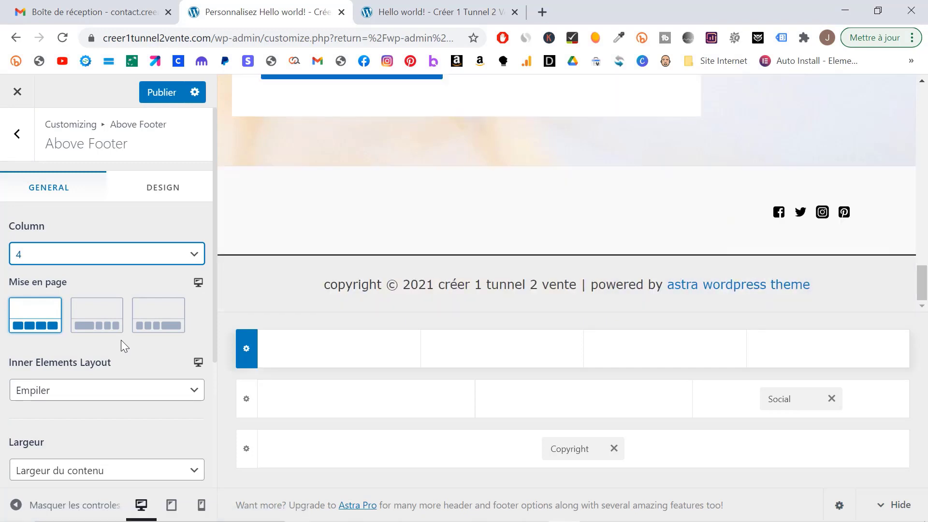
click(340, 348)
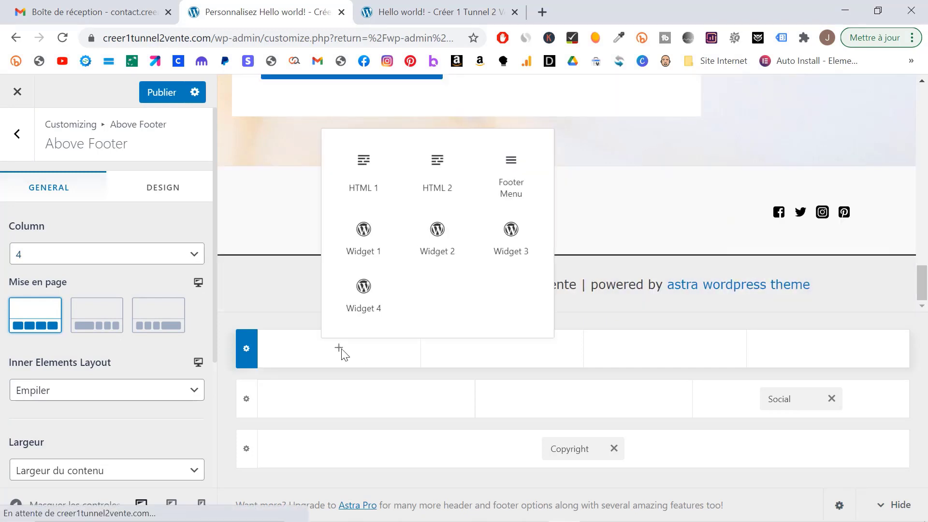
click(498, 190)
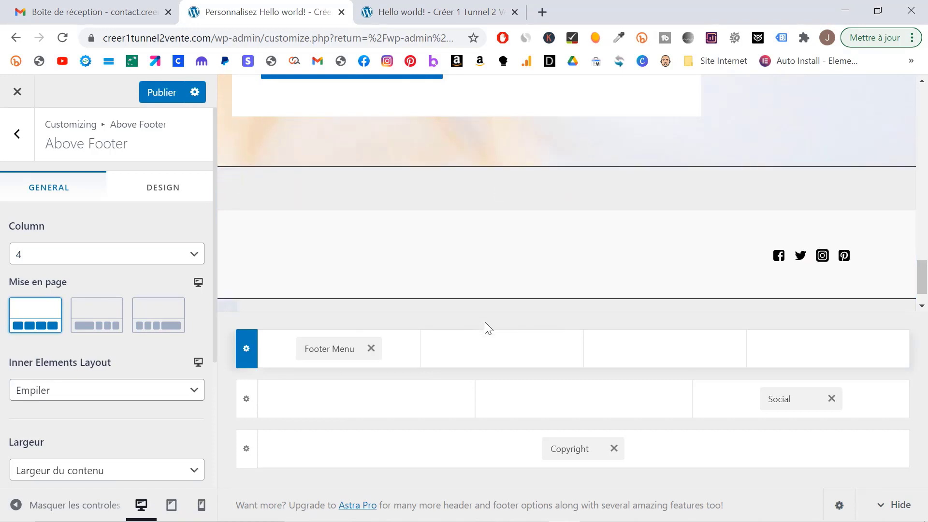
Step: Add Widget 2 to the second column of the Above Footer row and fill it with an Articles récents widget
click(502, 348)
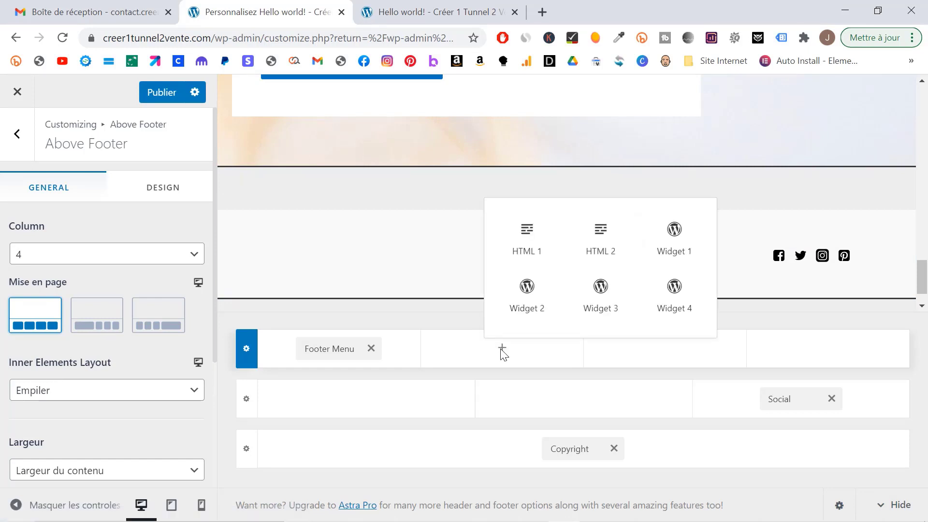
click(521, 294)
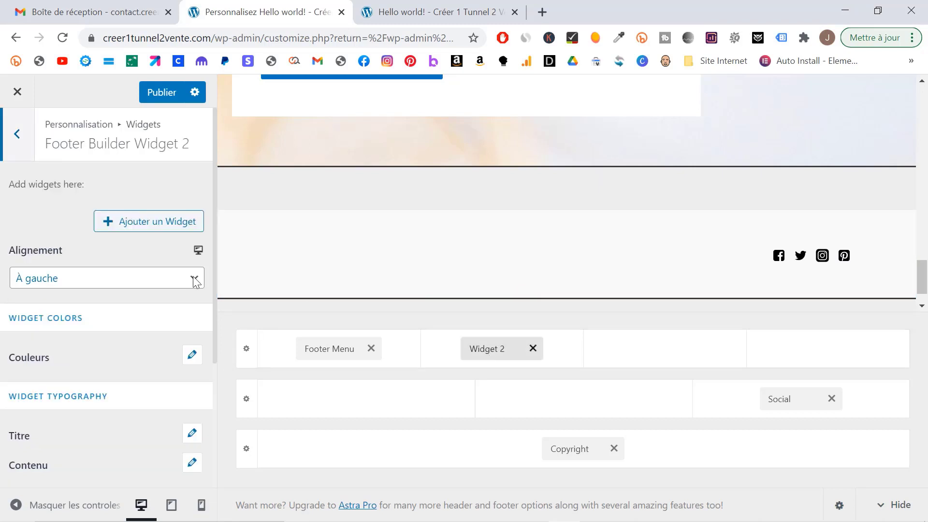
click(157, 219)
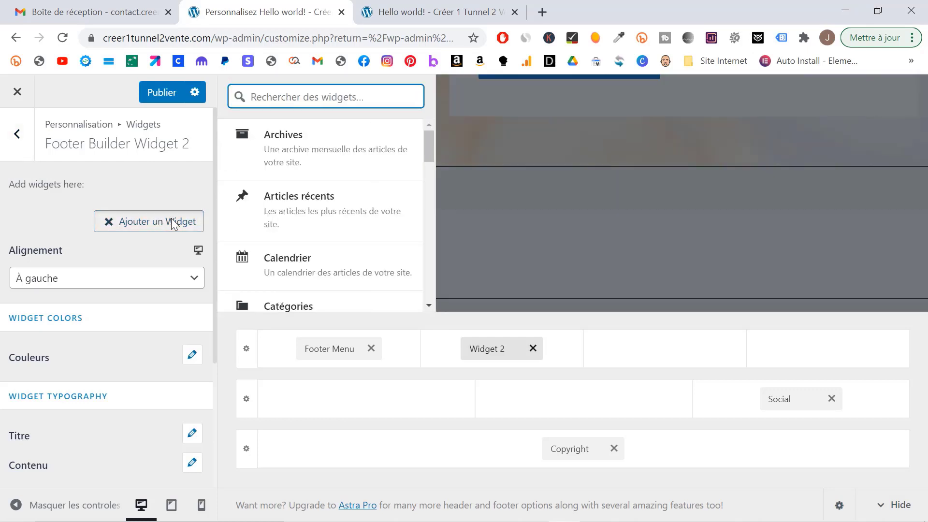
click(297, 205)
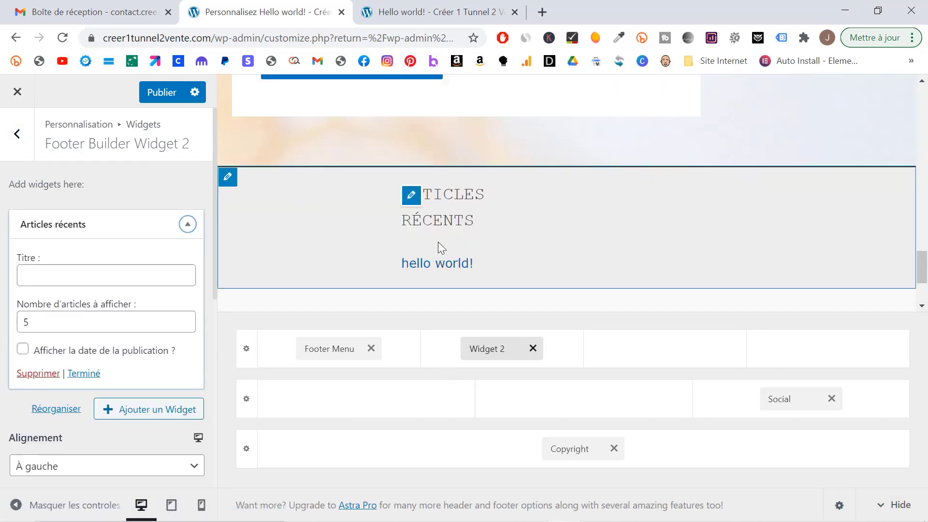
scroll(440, 271, down, 2)
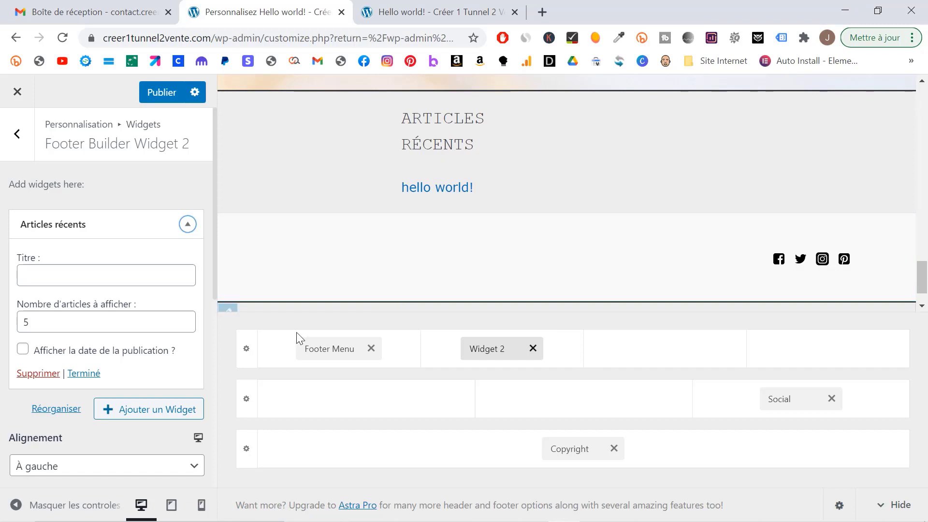
Step: Reduce the Above Footer row to 3 columns and check the footer in the preview
click(249, 348)
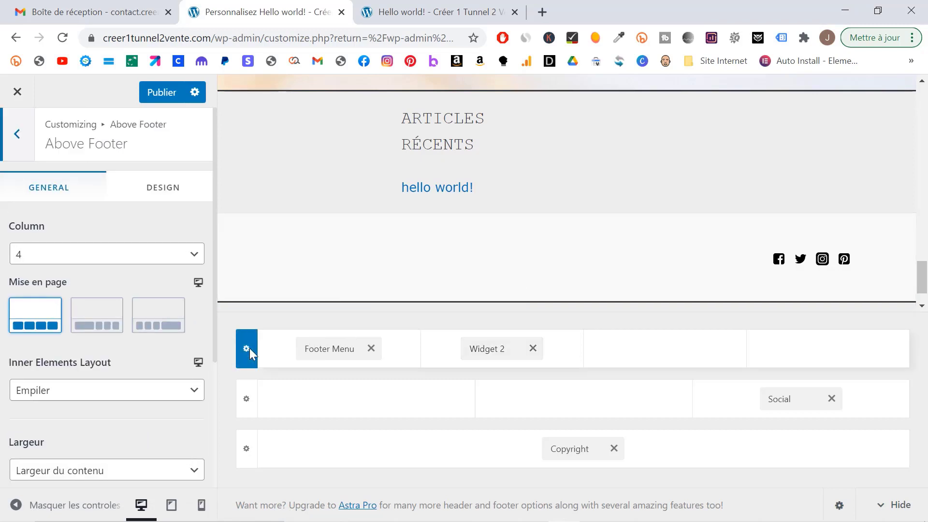
click(180, 255)
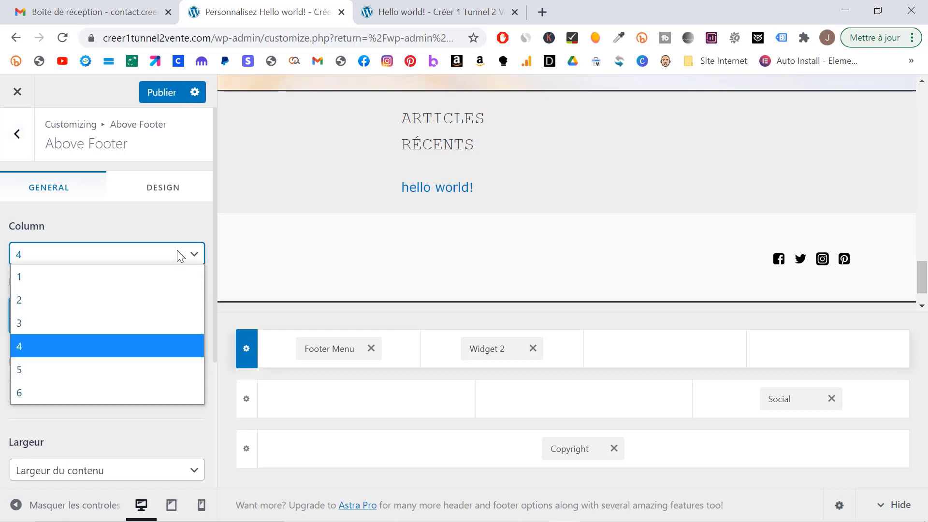
click(124, 317)
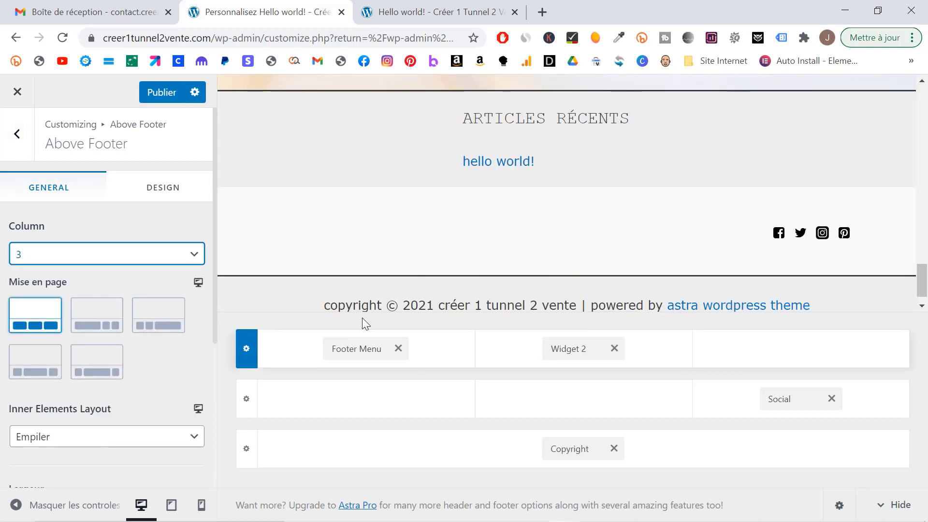
scroll(457, 241, up, 1)
scroll(457, 241, down, 1)
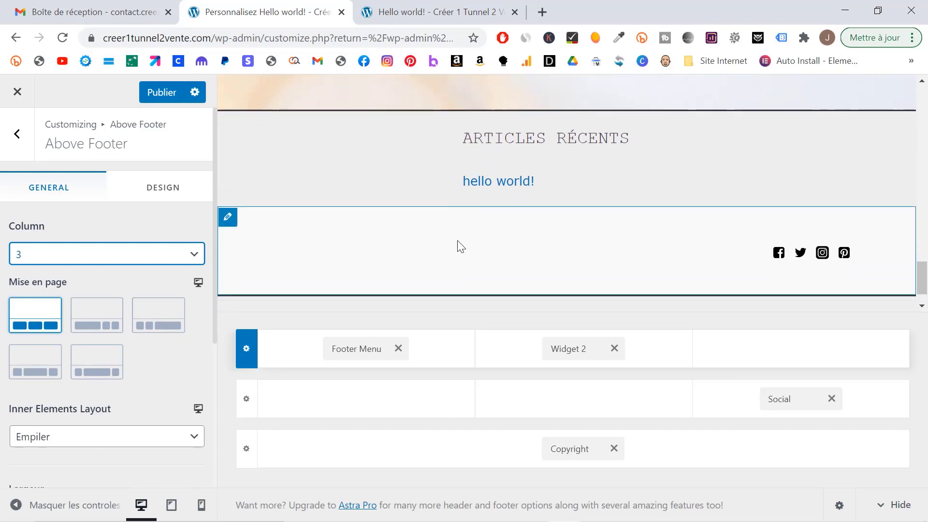
Step: Move Widget 2 to the first column of the middle footer row and back to the Above Footer row's second column
scroll(458, 241, down, 1)
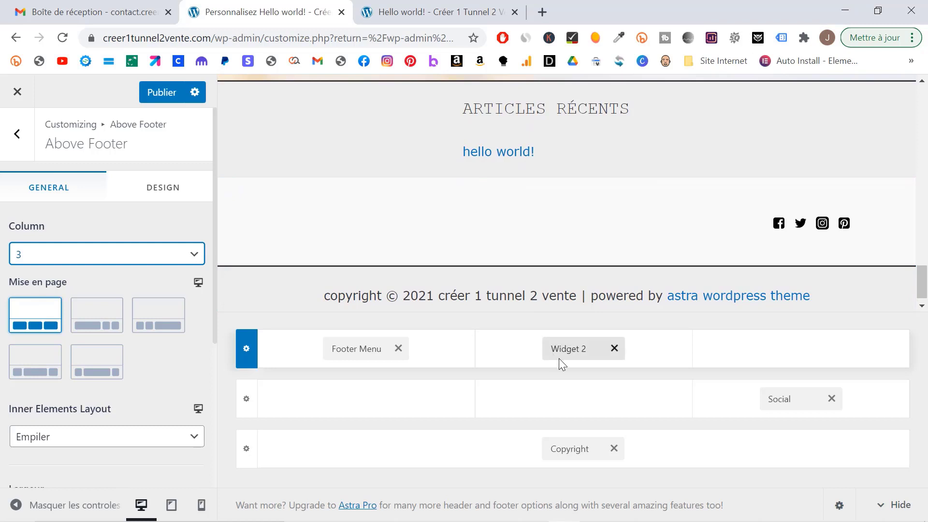
drag(559, 358, 366, 400)
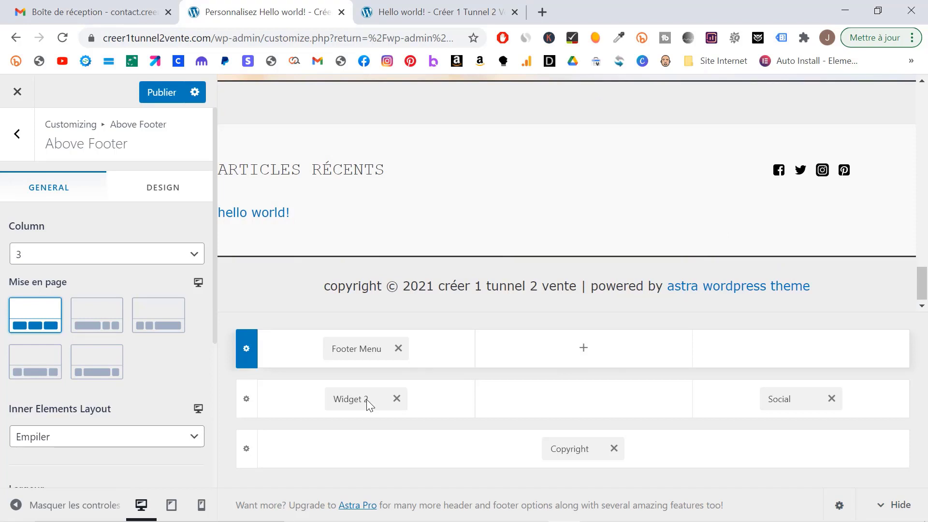
drag(366, 400, 590, 349)
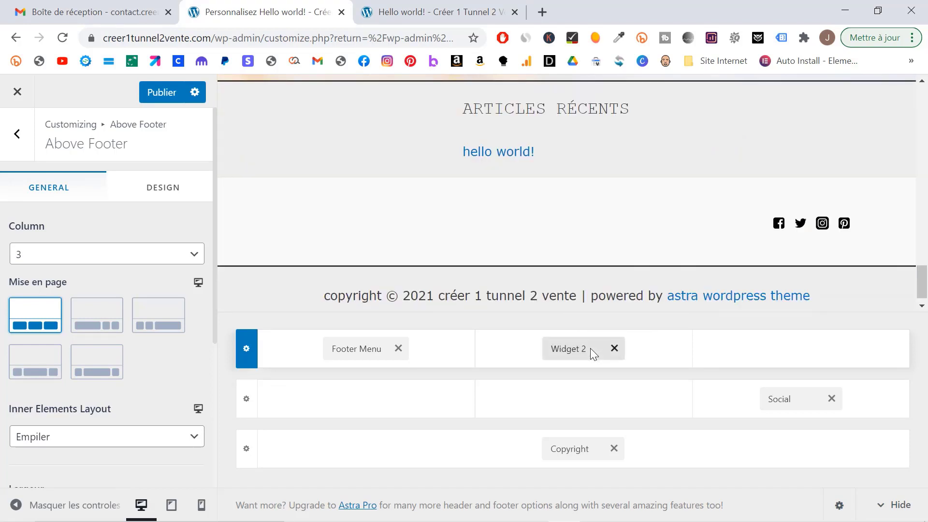
Step: Review the Above Footer row's inner elements layout, width, height, vertical alignment and Hide on Desktop options
scroll(118, 284, down, 3)
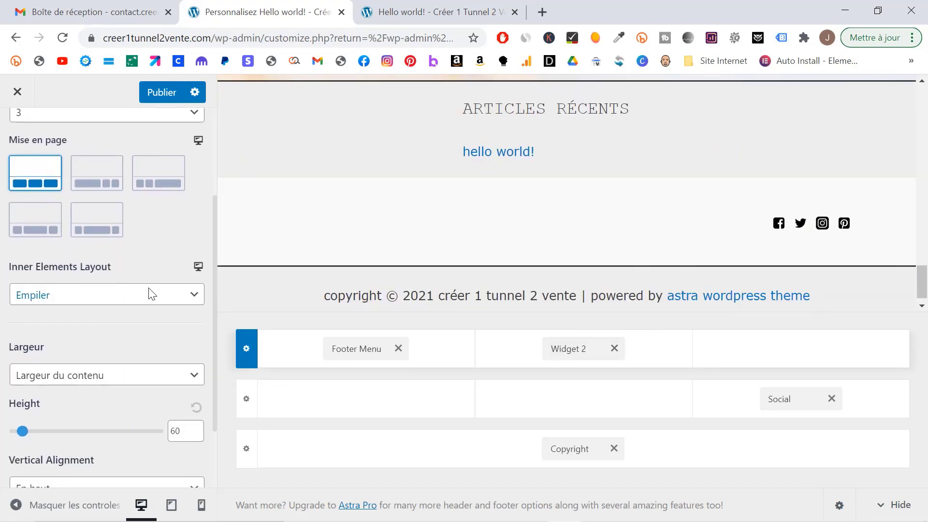
click(152, 293)
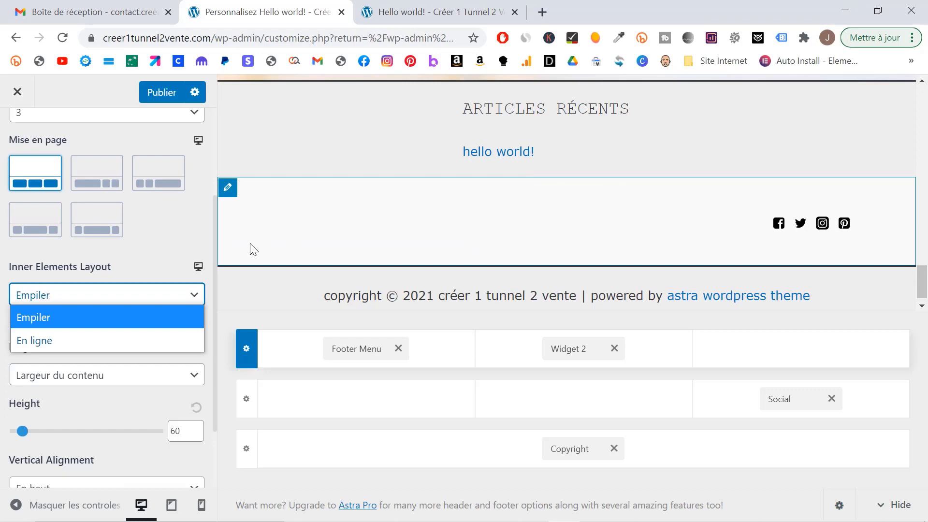
scroll(108, 396, down, 2)
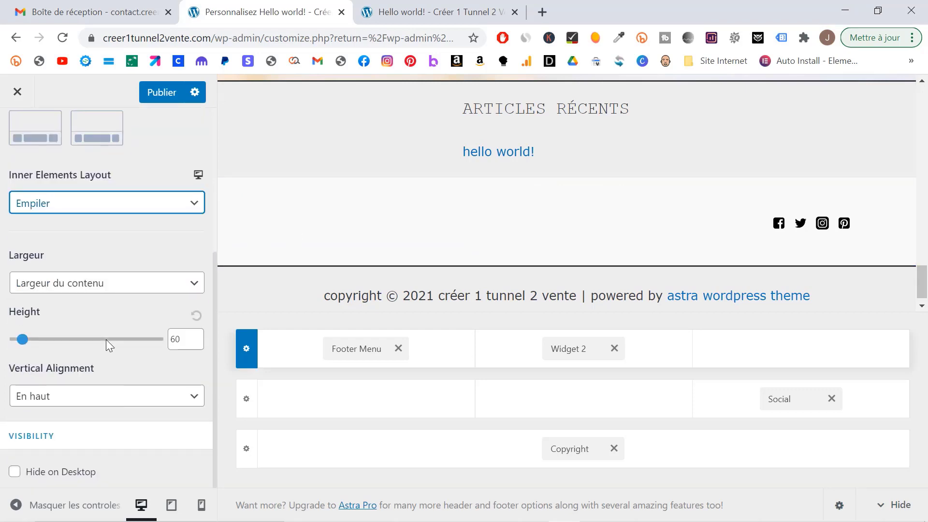
click(150, 423)
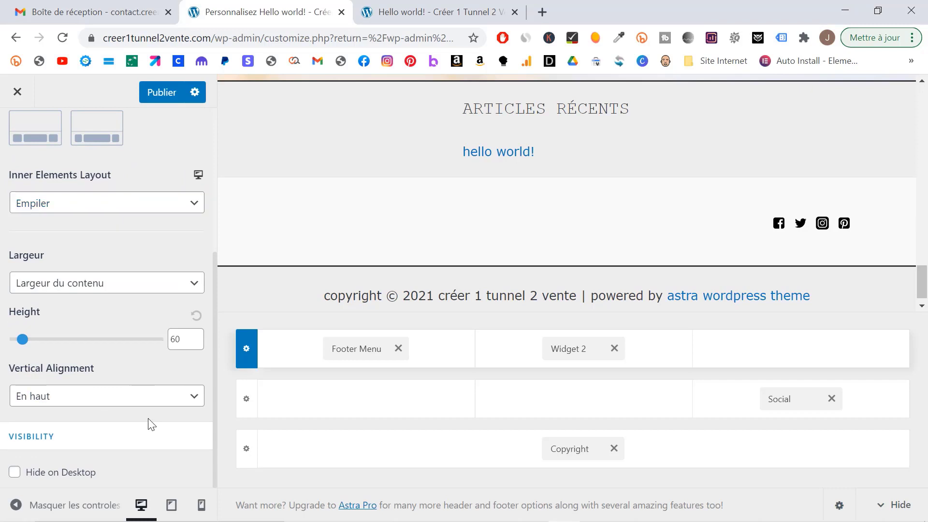
click(16, 475)
click(17, 474)
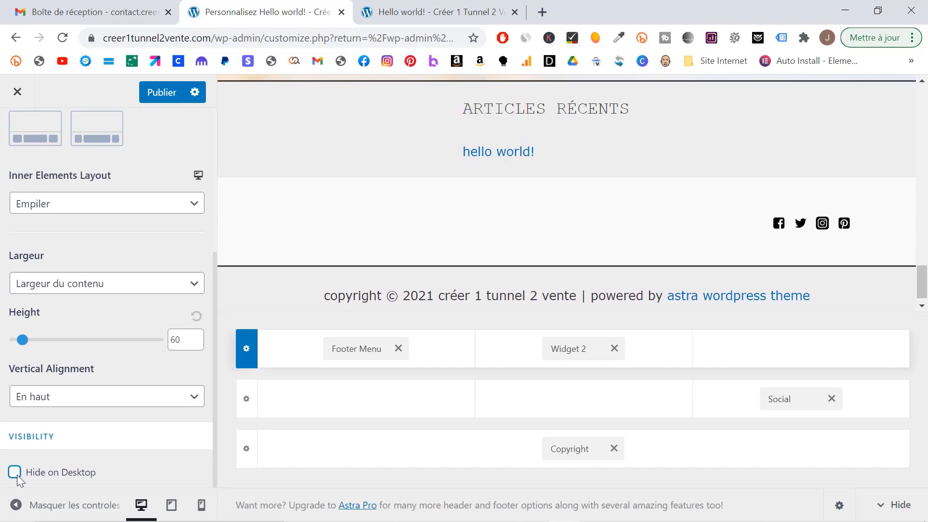
Step: Publish the footer changes and return to the main list of customizer sections
scroll(144, 335, up, 5)
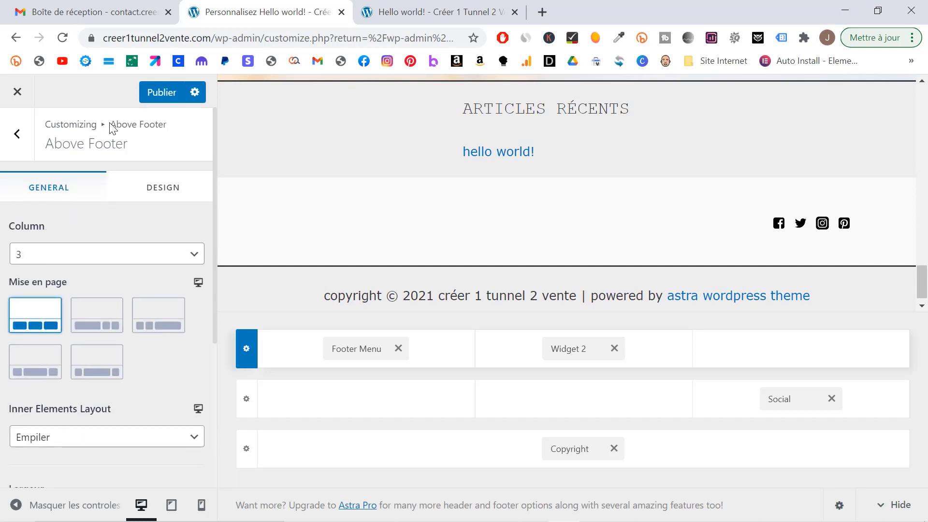
click(159, 93)
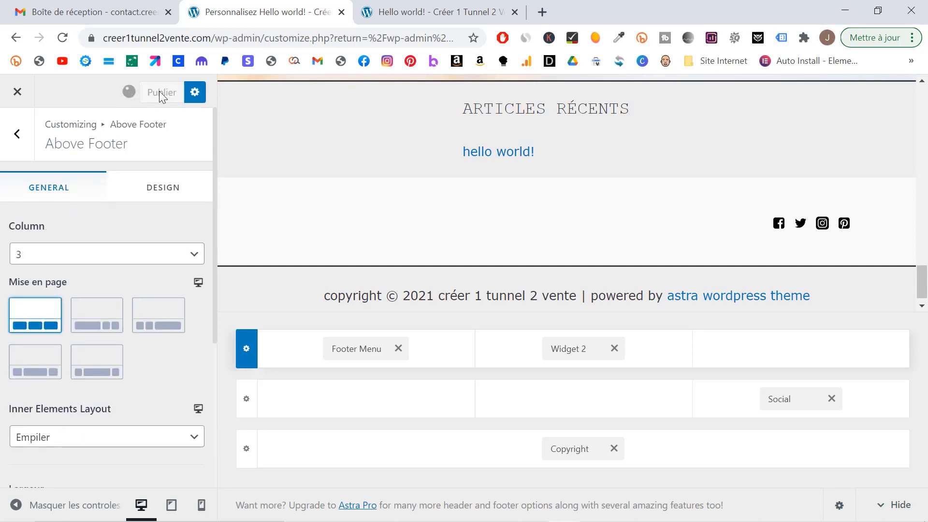
click(15, 140)
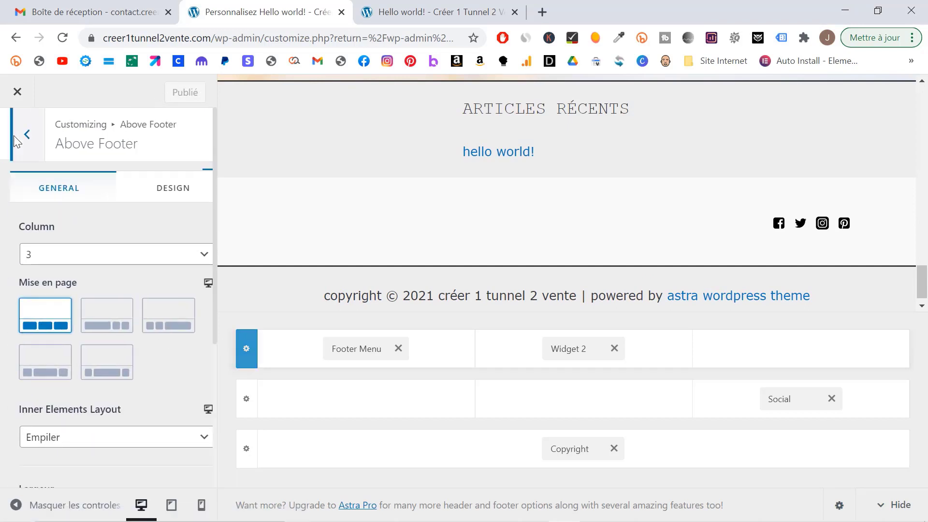
click(17, 137)
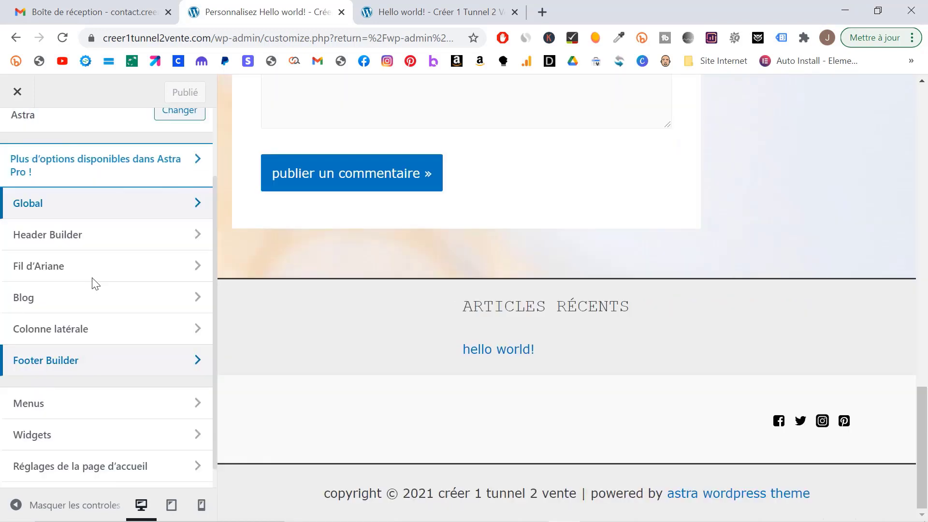
Step: Look at the Menus section's options for creating a menu and check the site header in the preview
scroll(91, 283, down, 1)
click(103, 378)
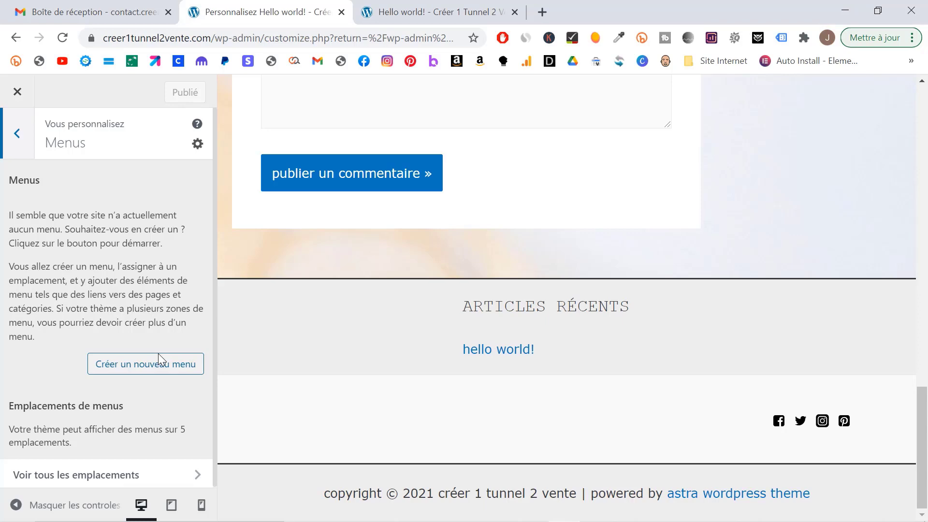
scroll(472, 239, up, 15)
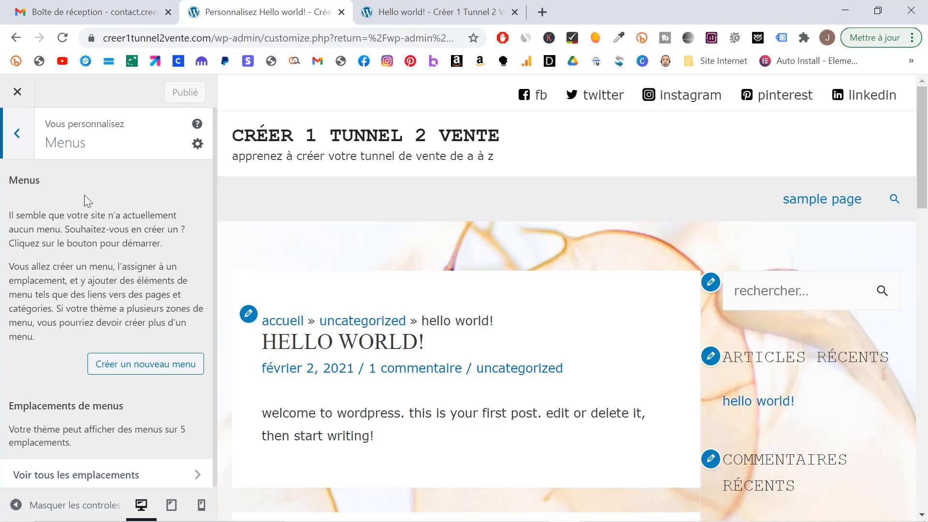
click(15, 132)
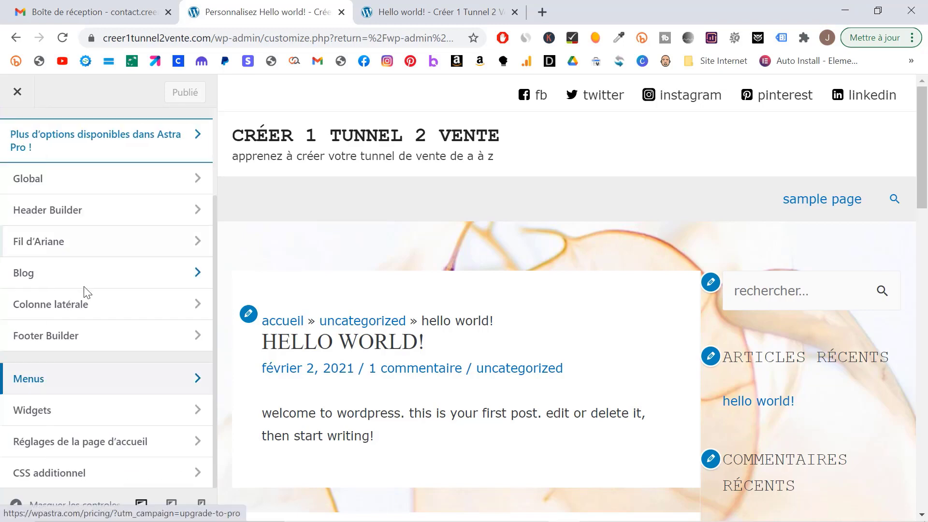
Step: Review the Widgets section, comparing the sidebar in the preview with the widgets listed under Colonne latérale principale
click(67, 414)
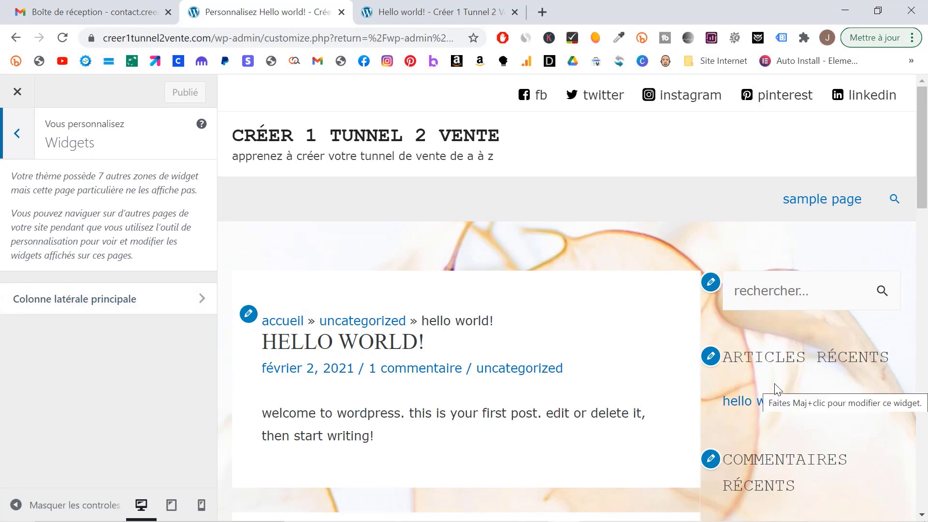
scroll(774, 384, down, 1)
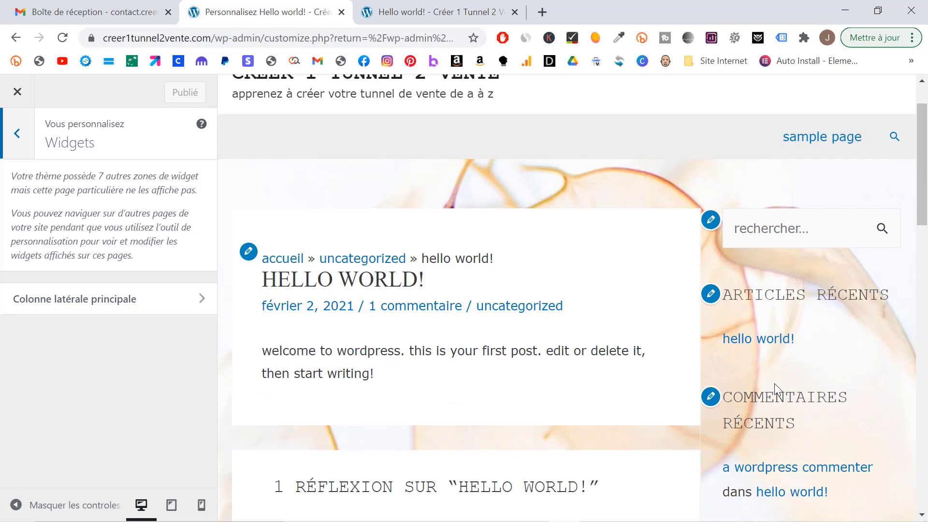
scroll(775, 384, down, 1)
scroll(775, 384, down, 1)
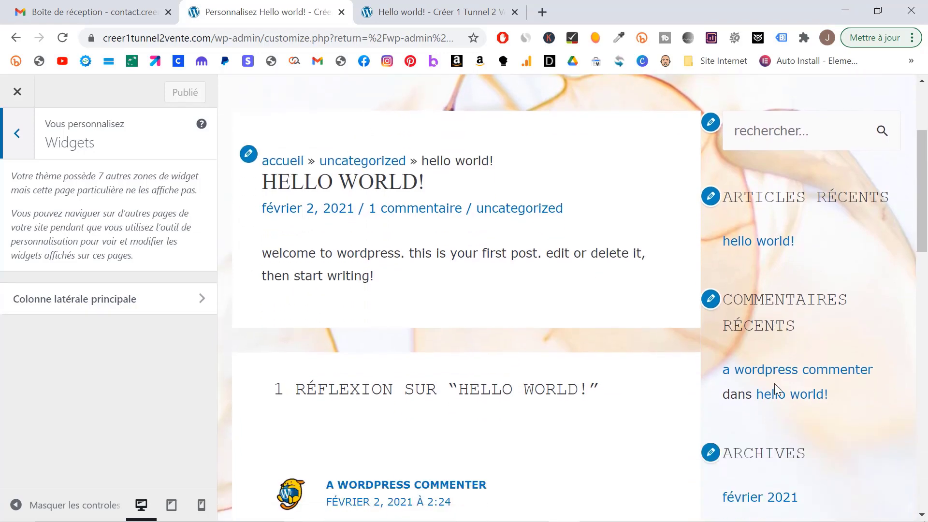
scroll(774, 383, up, 3)
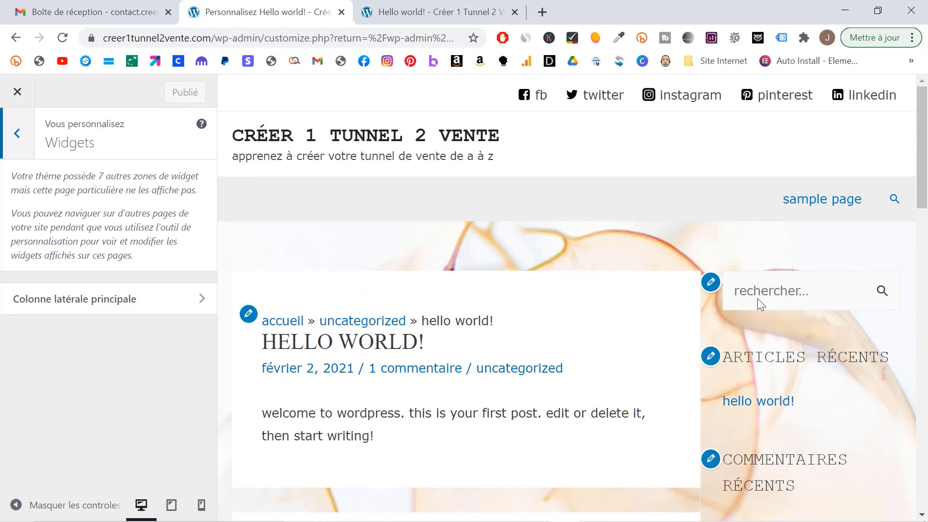
click(205, 295)
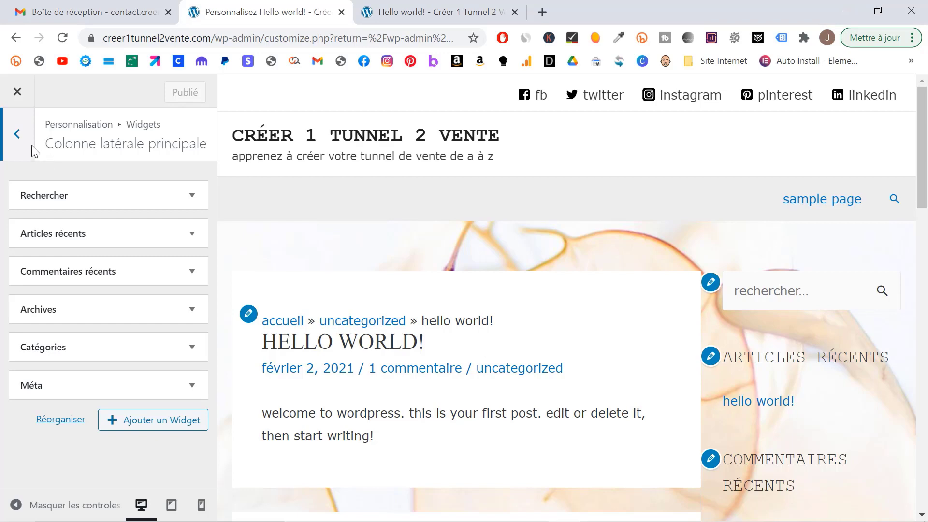
click(17, 136)
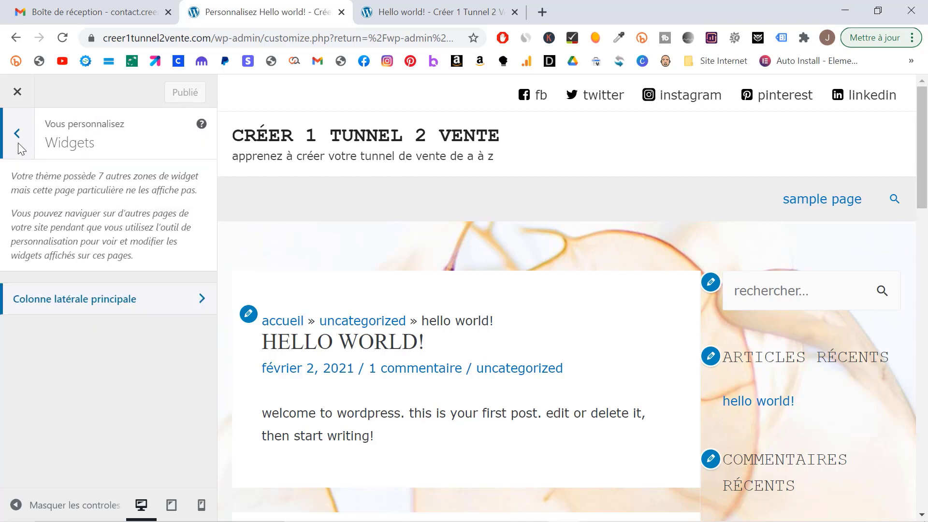
click(18, 136)
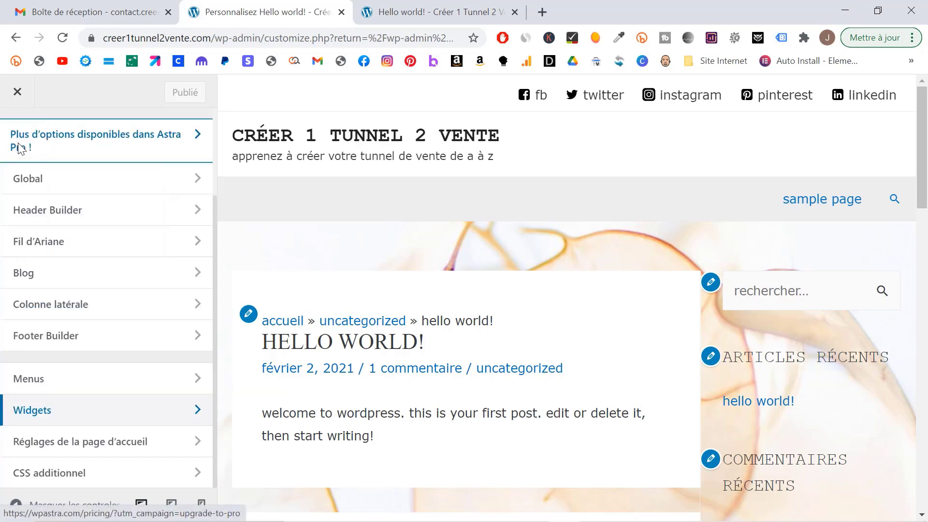
Step: Review the Réglages de la page d'accueil options and the CSS additionnel code area, and return to the main customizer list
click(124, 448)
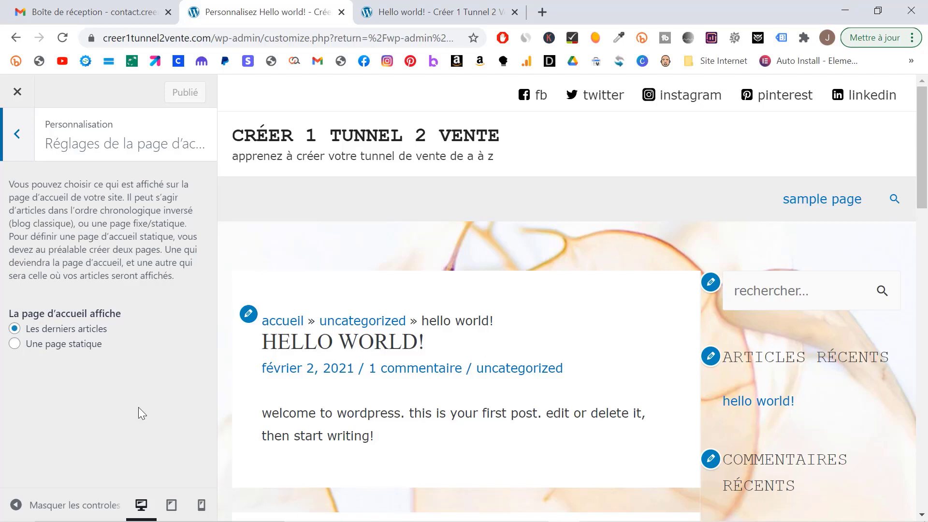
click(18, 135)
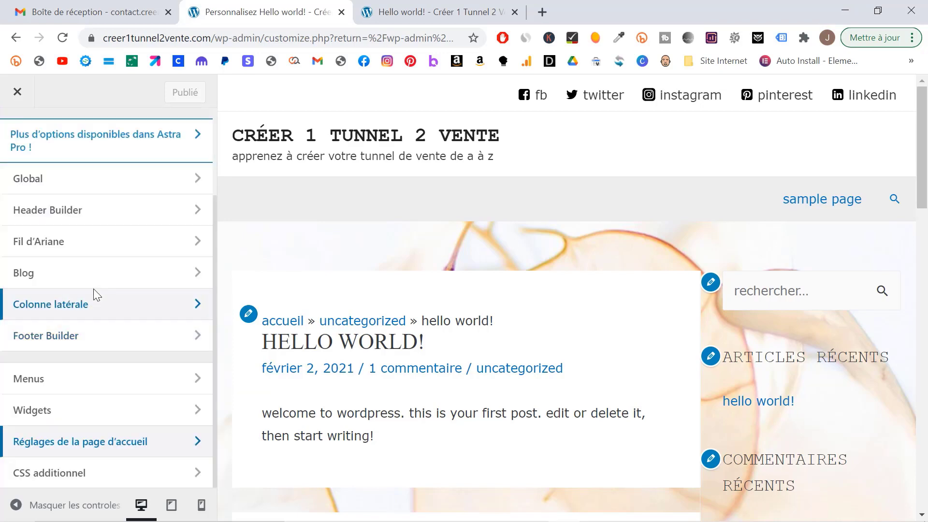
click(75, 474)
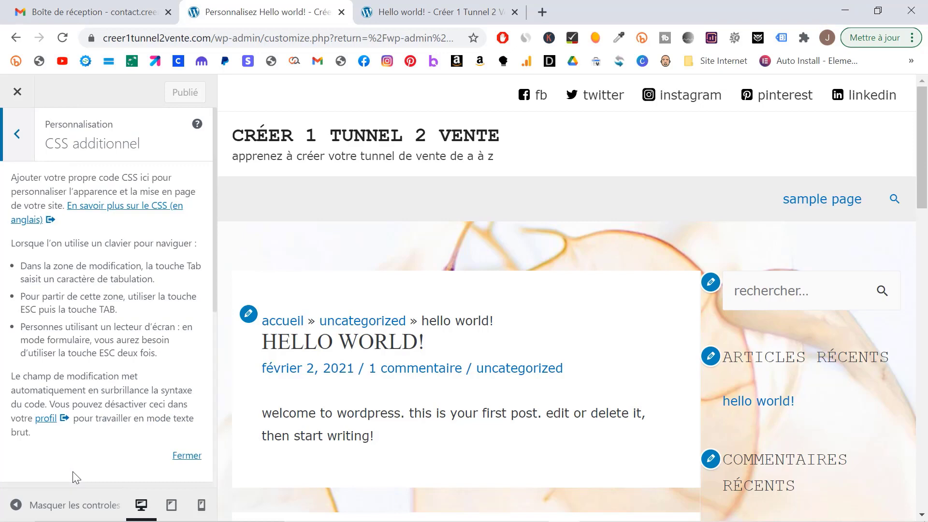
scroll(73, 471, down, 4)
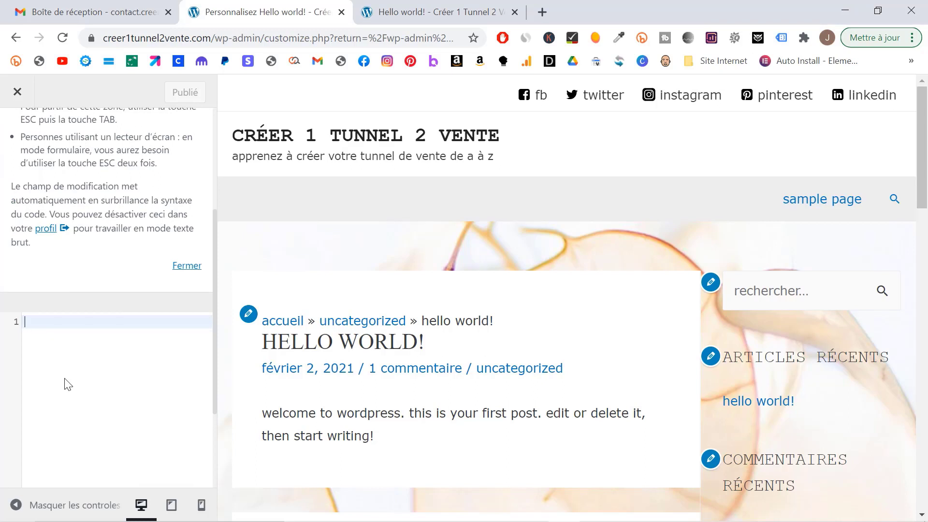
scroll(78, 375, up, 4)
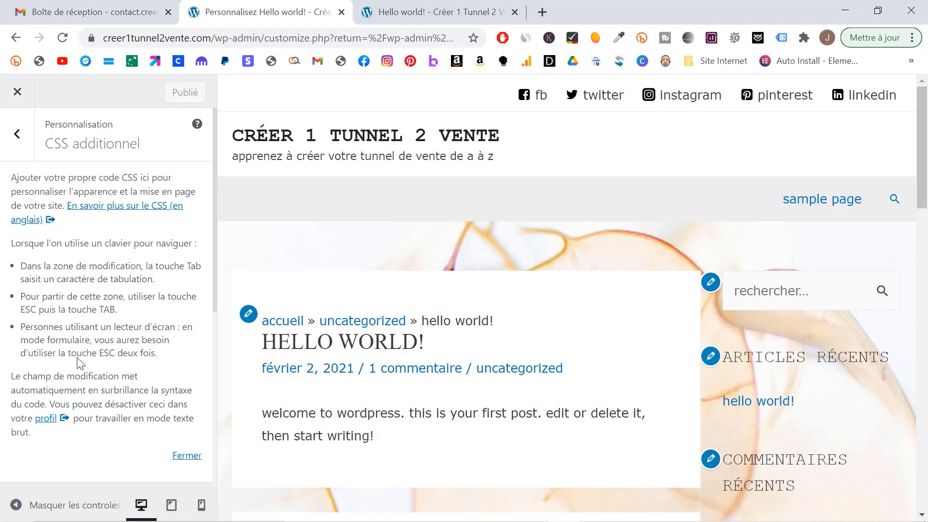
scroll(72, 382, down, 4)
scroll(69, 386, up, 4)
scroll(20, 126, down, 1)
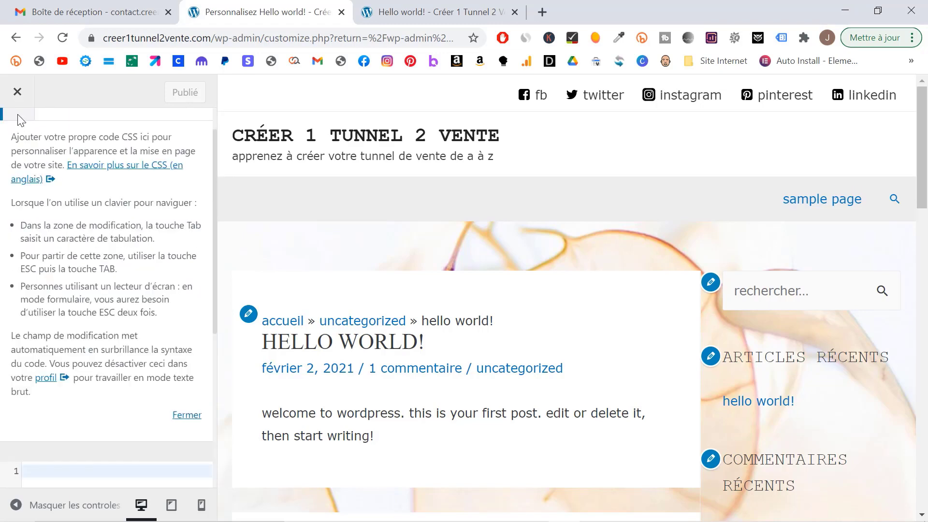
scroll(17, 116, up, 1)
click(17, 134)
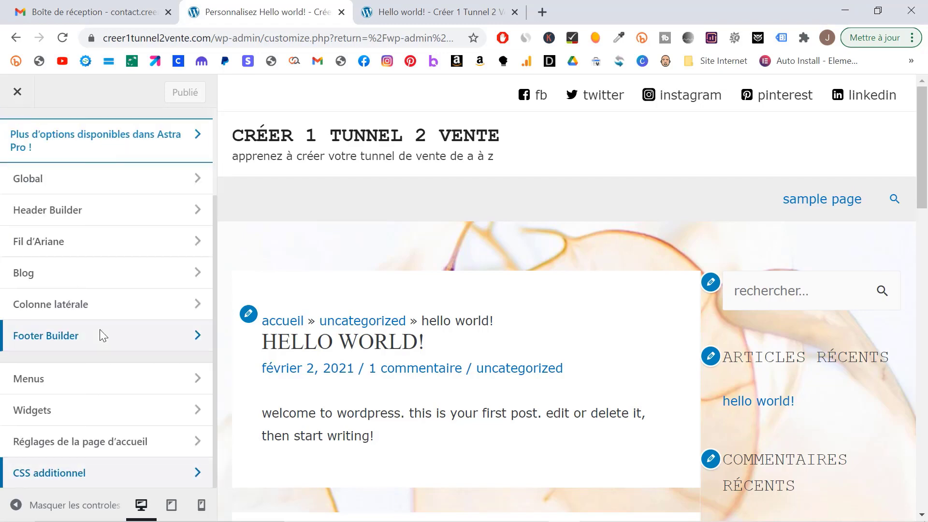
scroll(99, 335, up, 2)
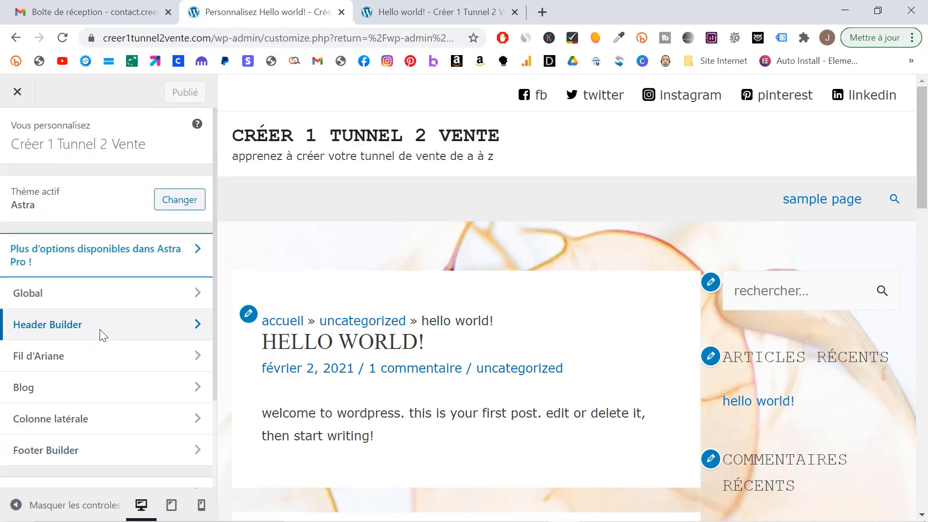